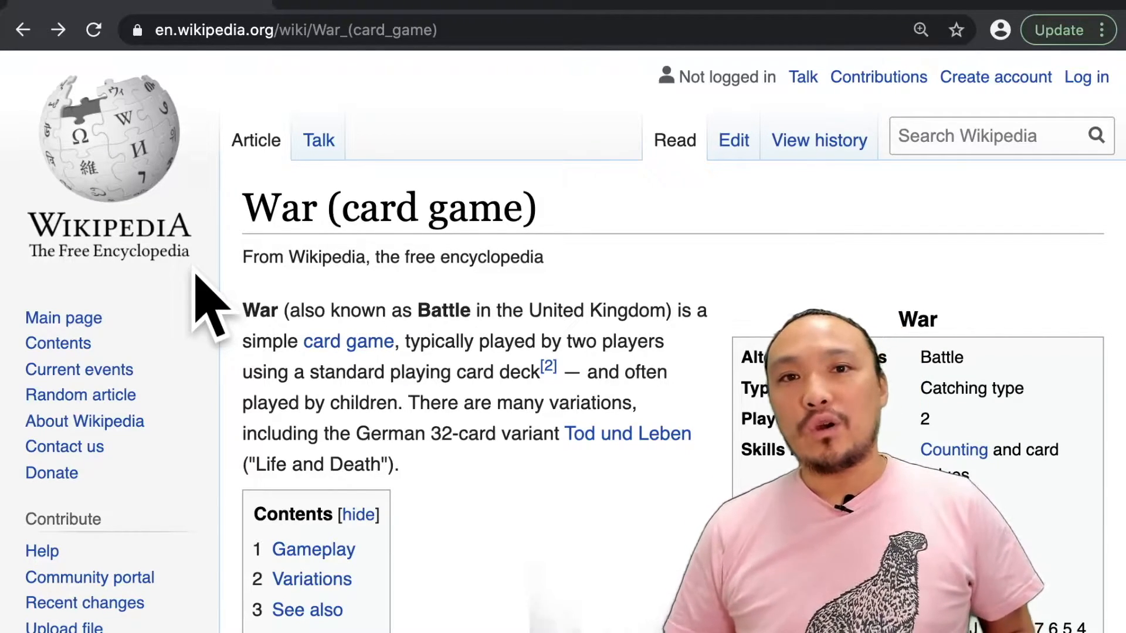
scroll(195, 274, "down", 5)
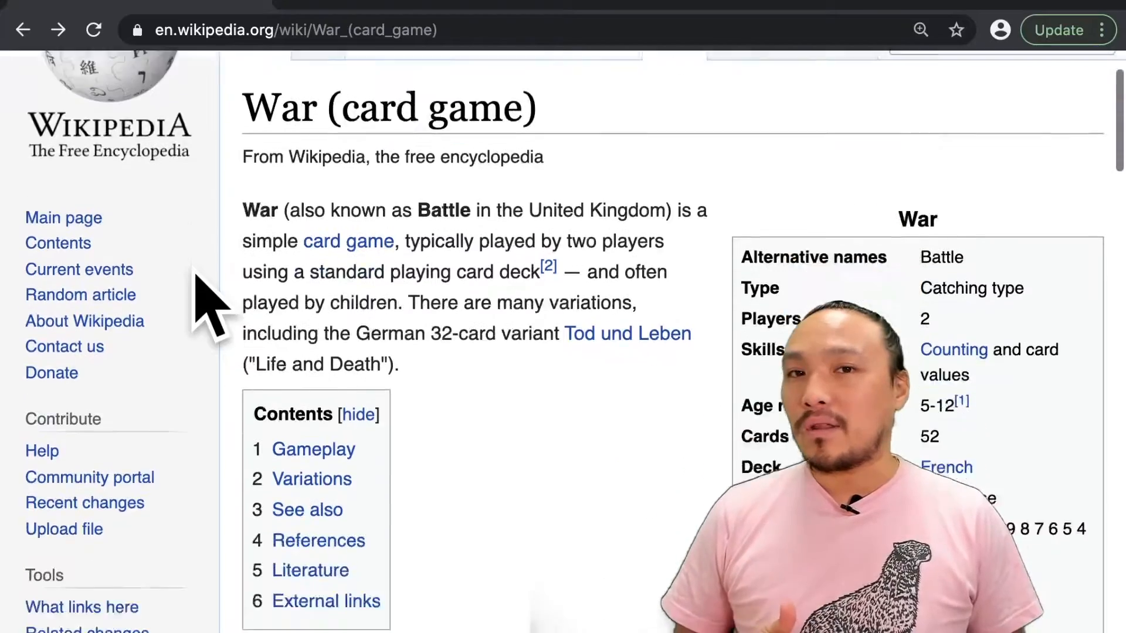
scroll(195, 274, "down", 1)
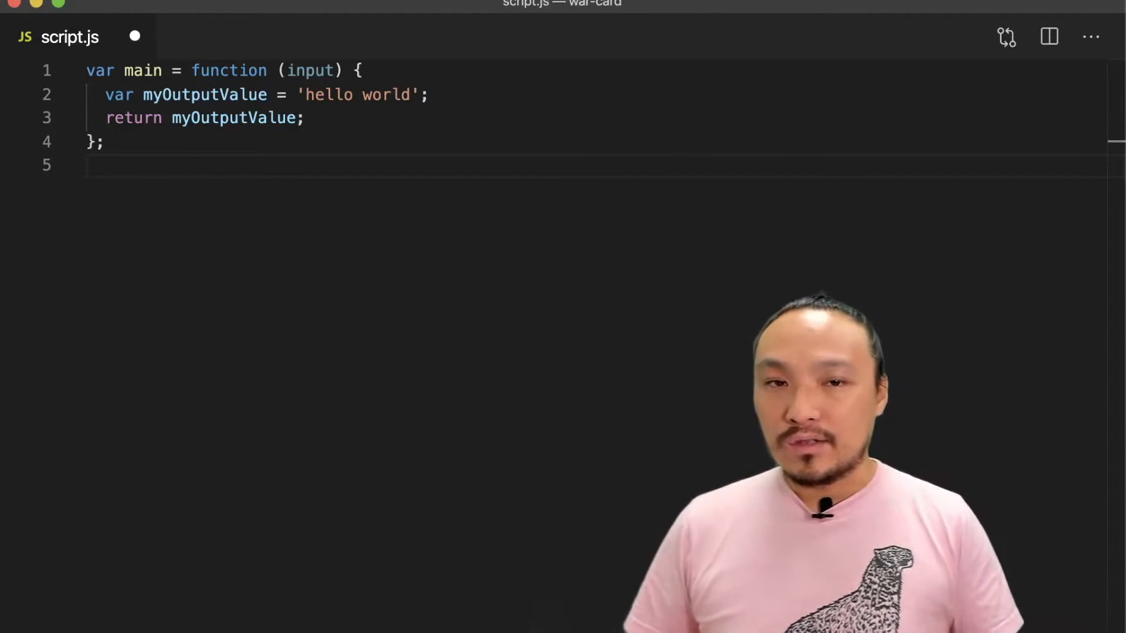
Write rule comments below main: game rules heading, win all the cards, players take turns, highest card wins
key("Return")
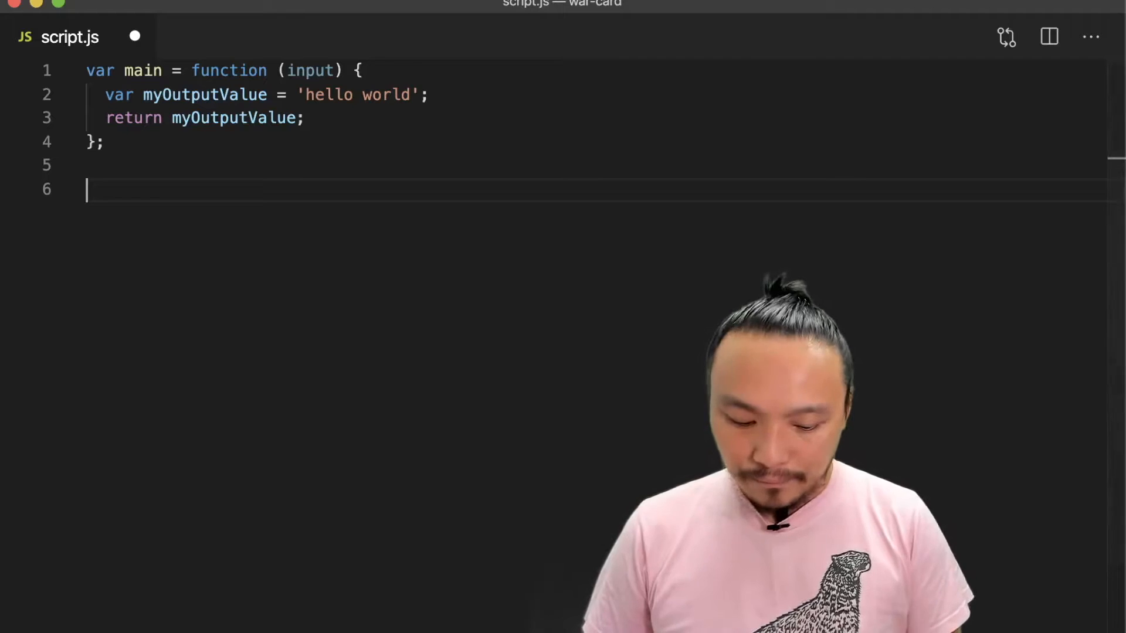
type("// the rule")
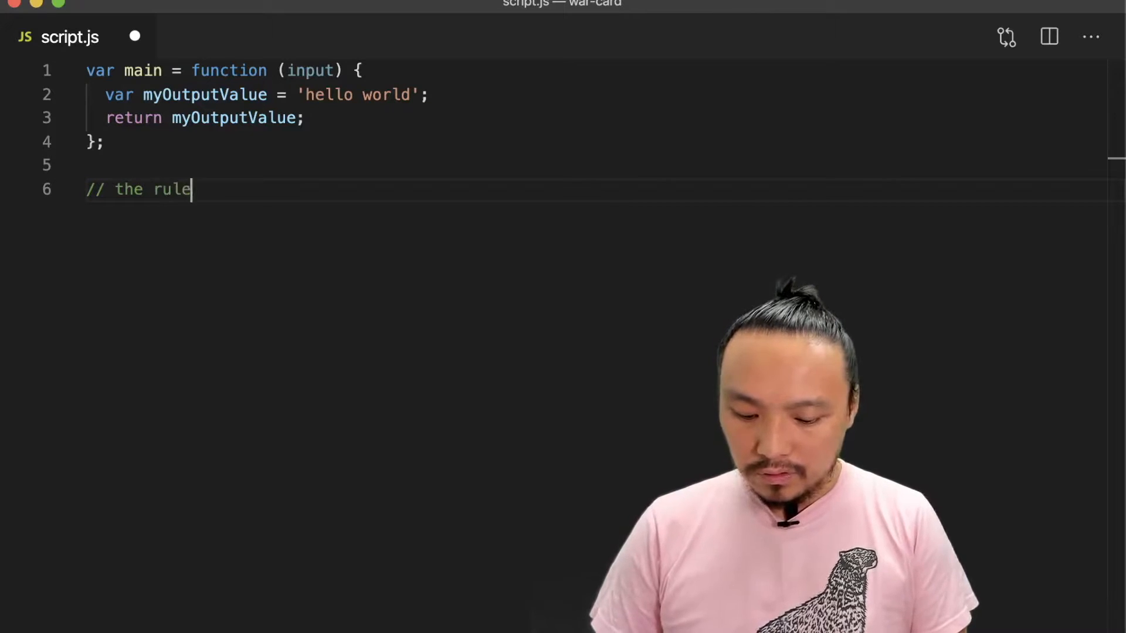
type("ame")
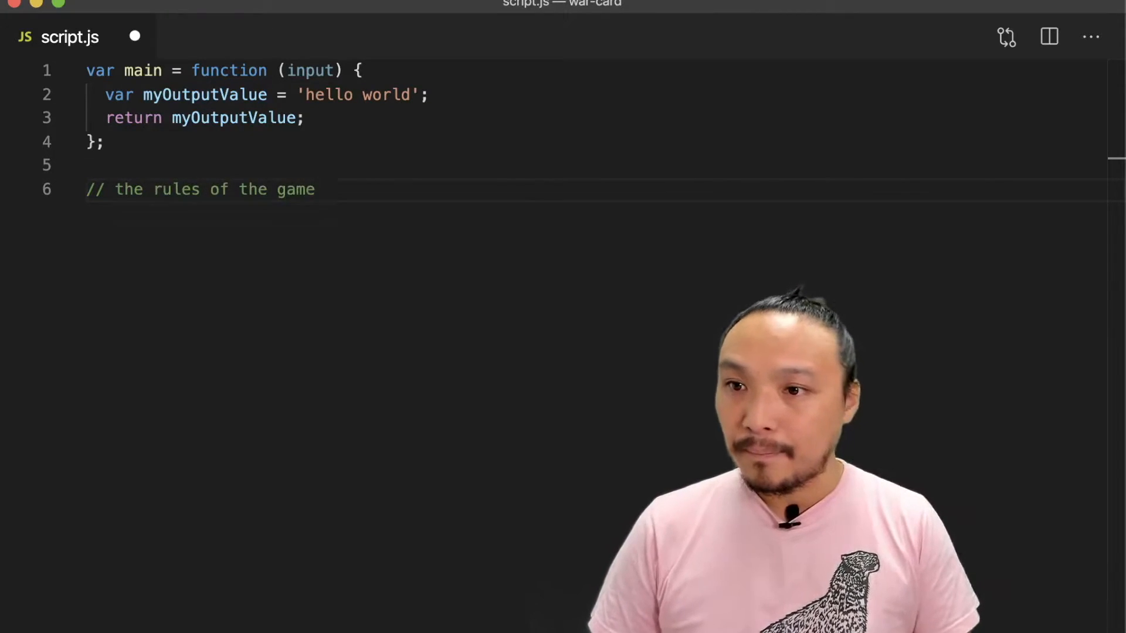
key("Return")
key("Return")
type("// ")
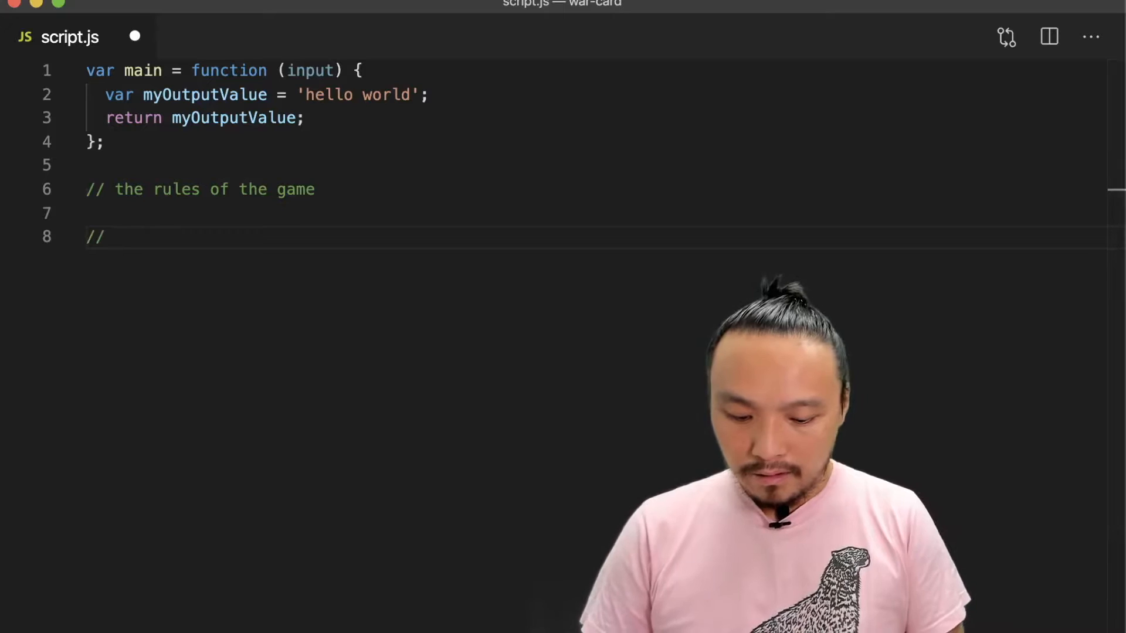
type("the objective ")
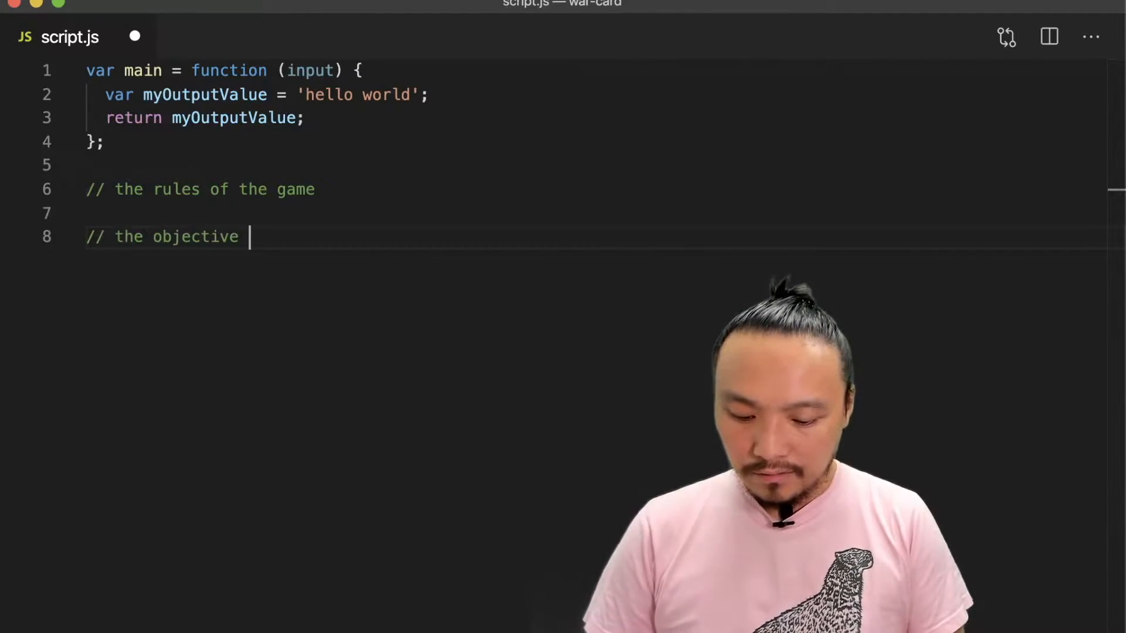
type("is to win all")
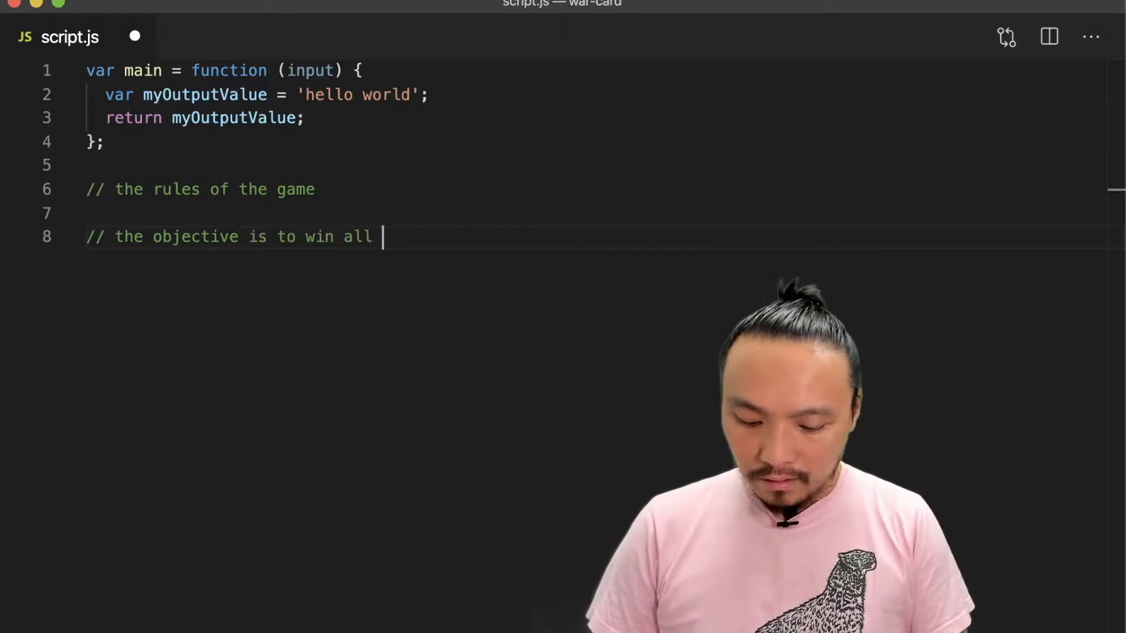
type(" the cards")
key("Return")
key("Return")
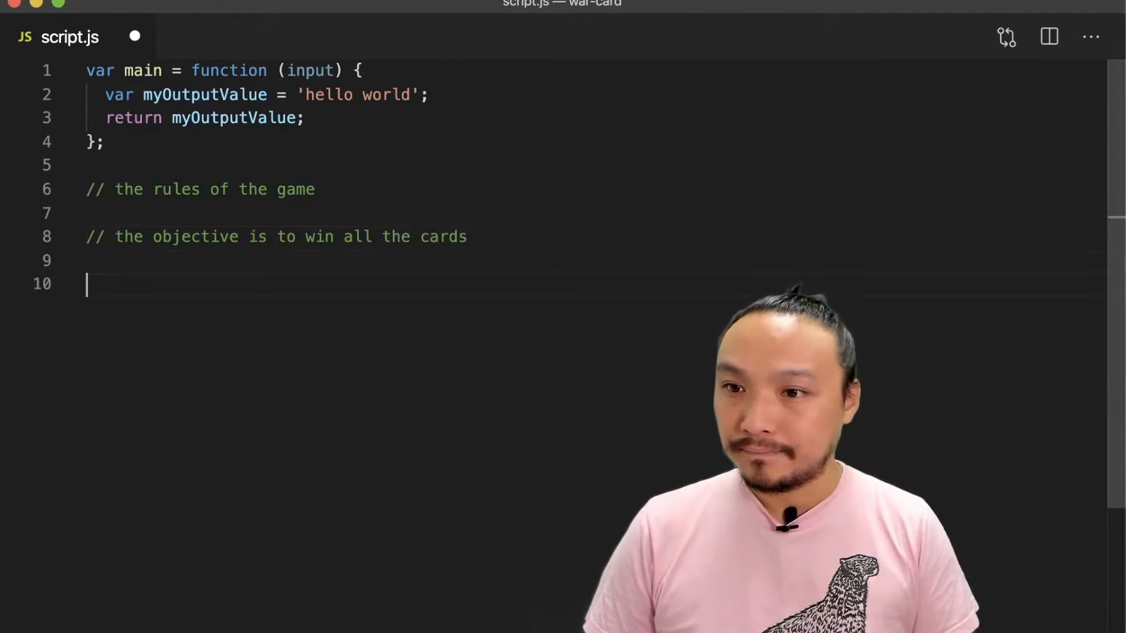
type("//")
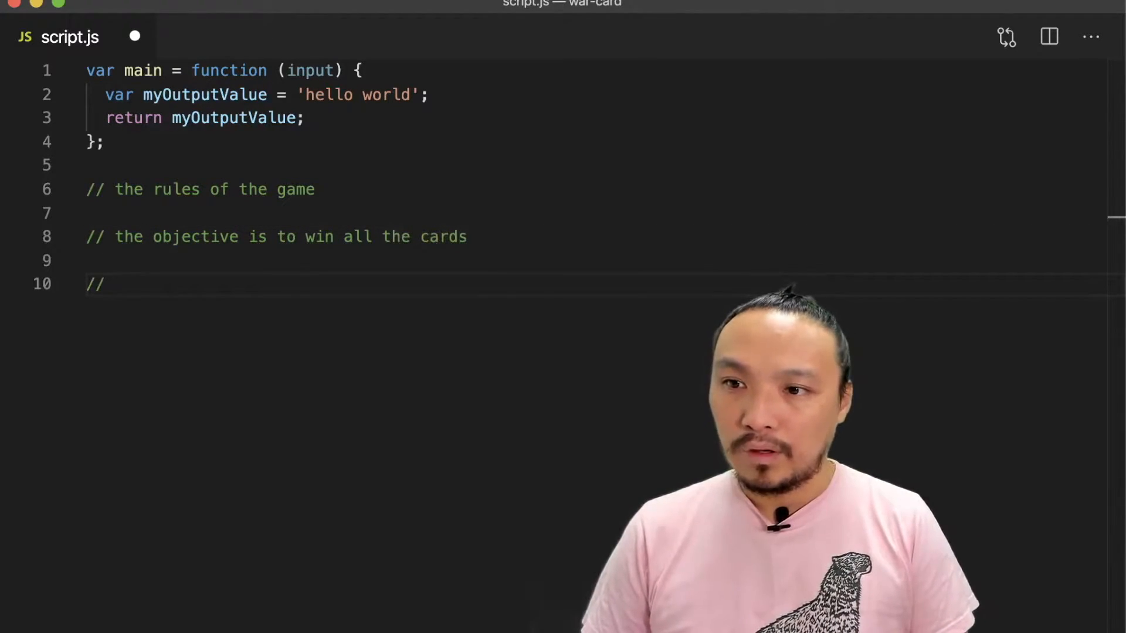
type(" players t")
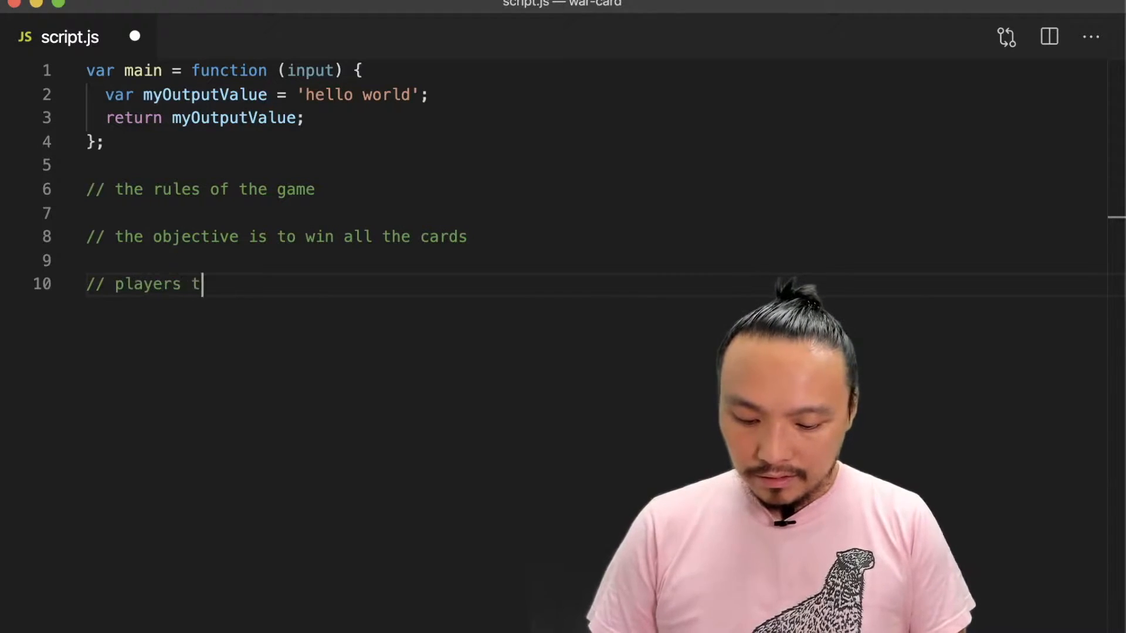
type("ake turn")
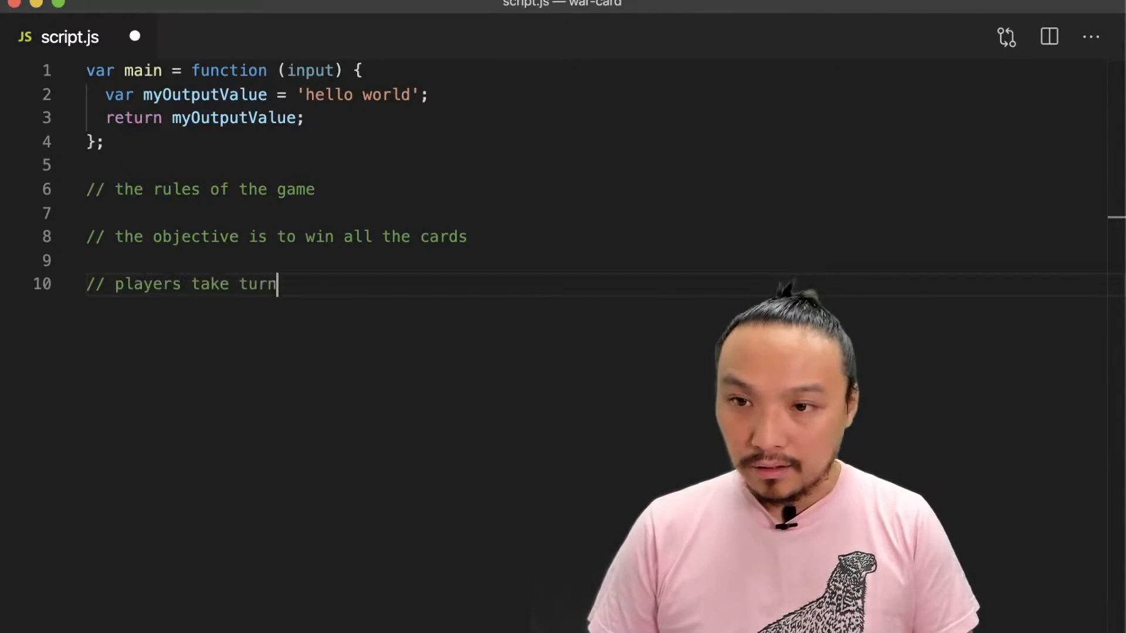
type("s")
key("Return")
key("Return")
type("//")
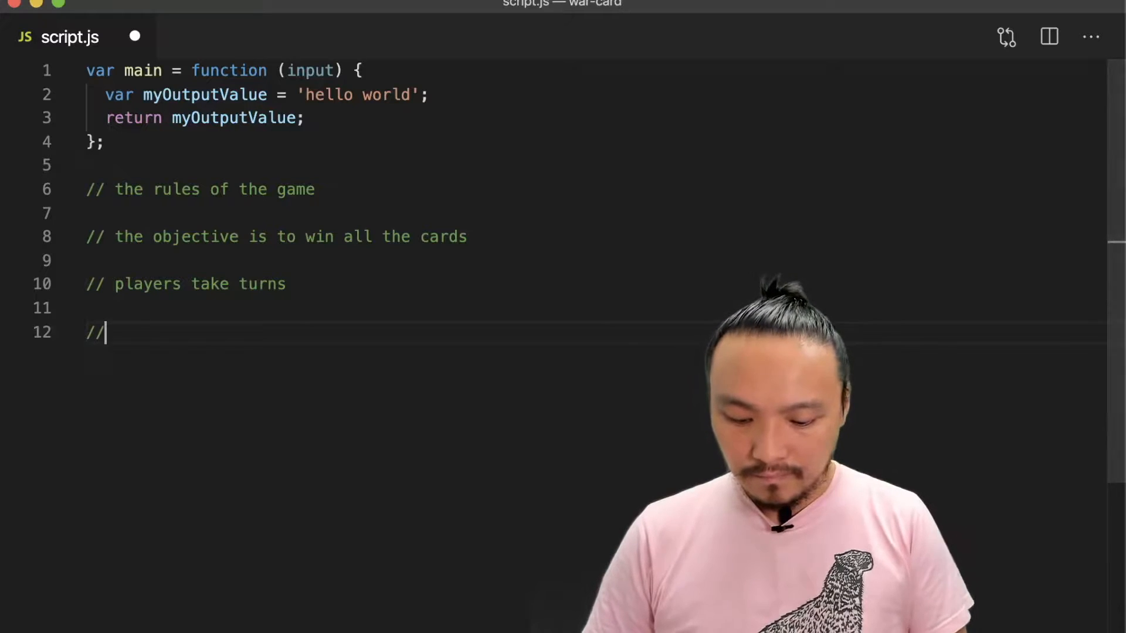
type(" whoever has the h")
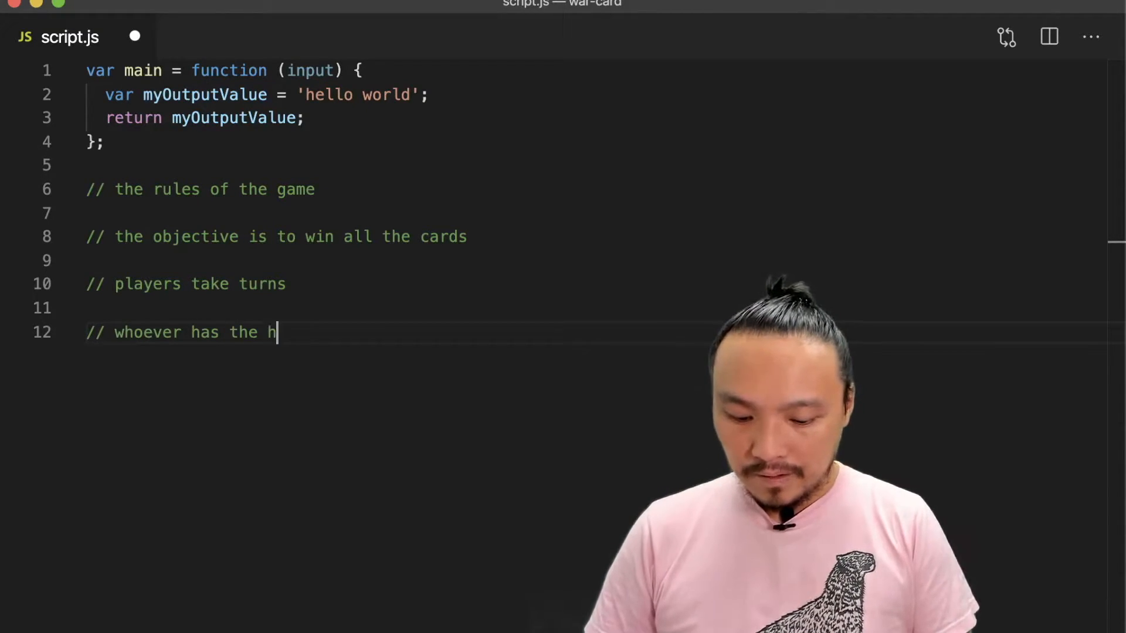
type("ighest car")
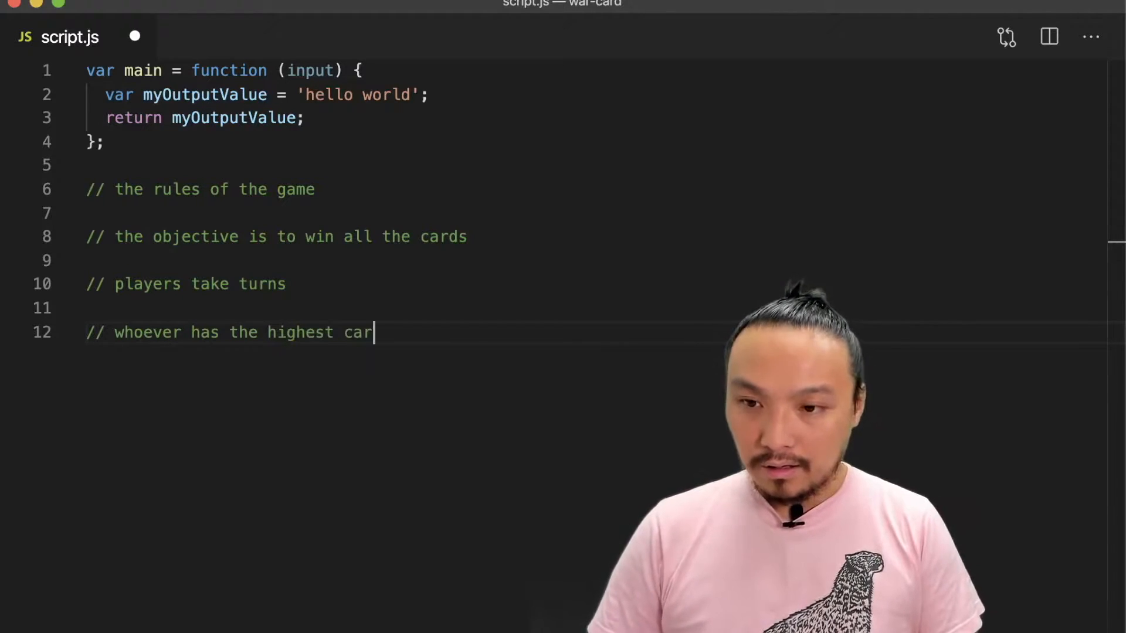
type("d wins")
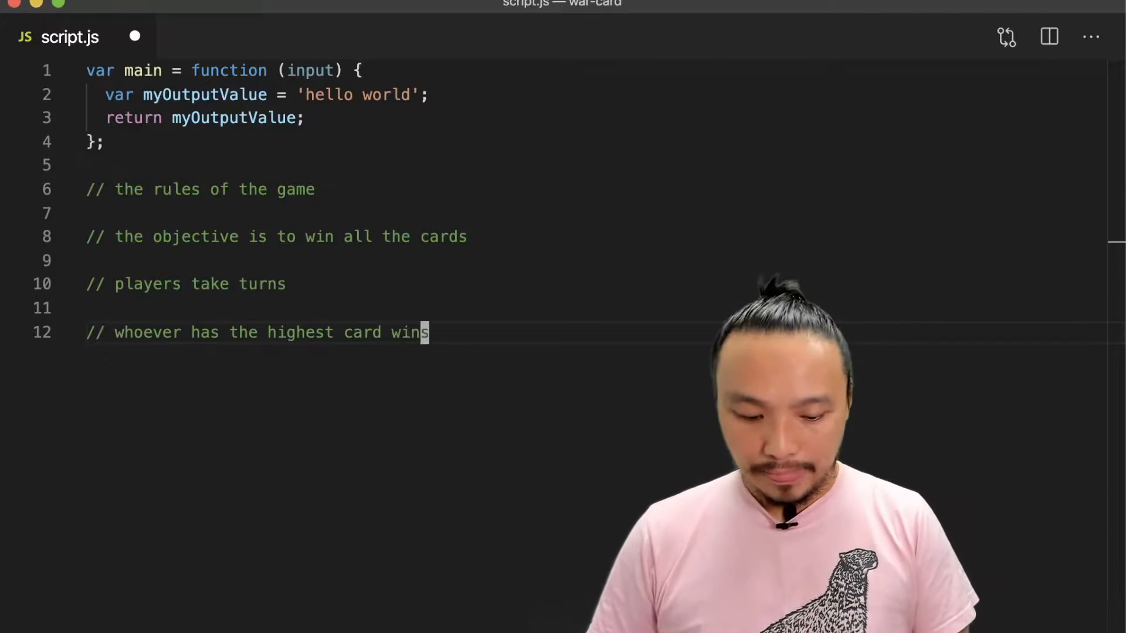
key("Return")
key("Return")
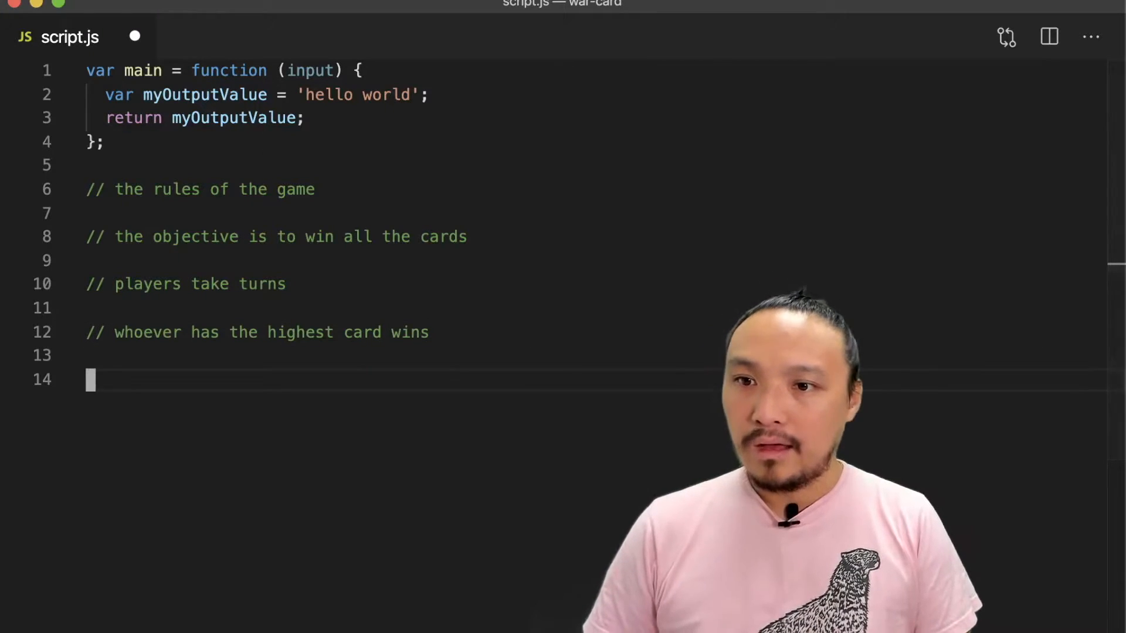
key("Up")
key("Up")
key("Up")
key("Up")
key("Up")
key("Up")
key("Return")
key("Return")
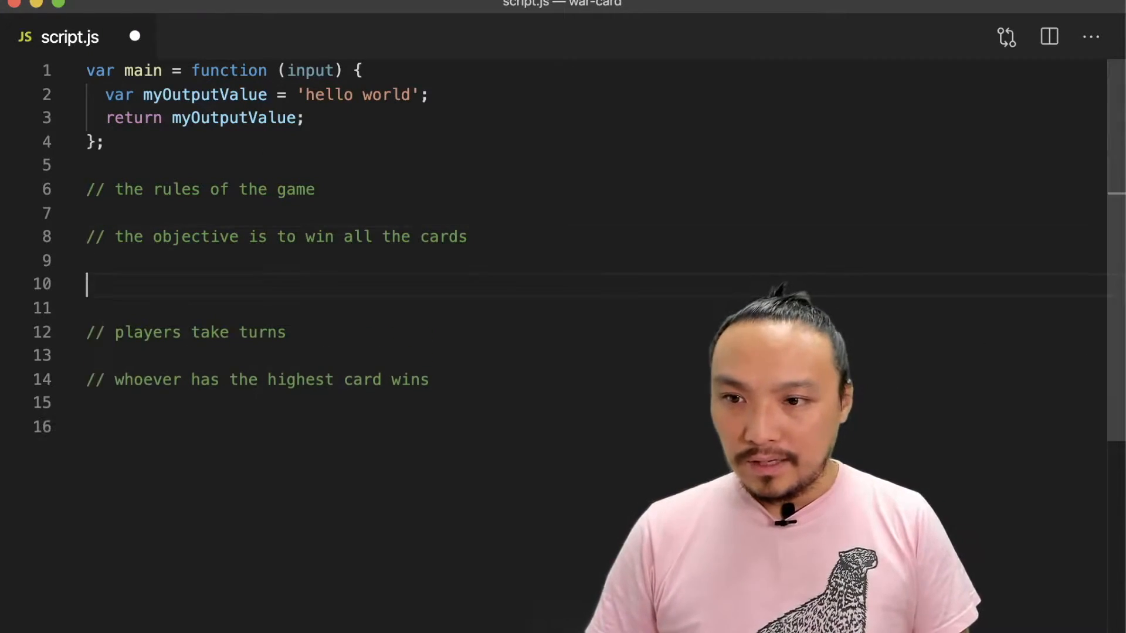
type("// the")
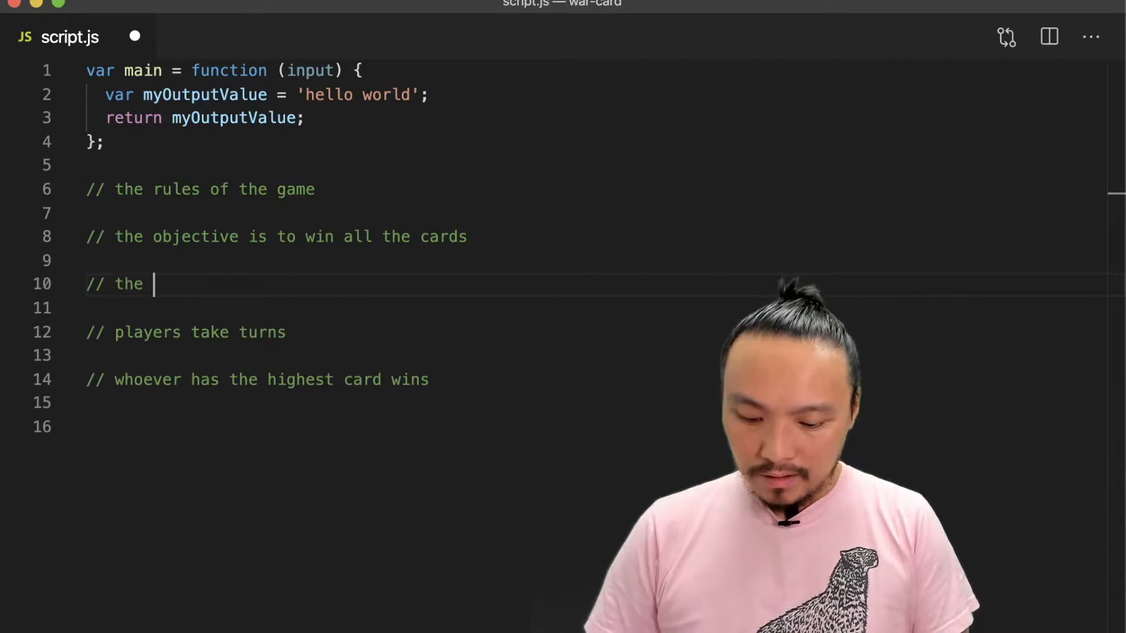
type(" deck i")
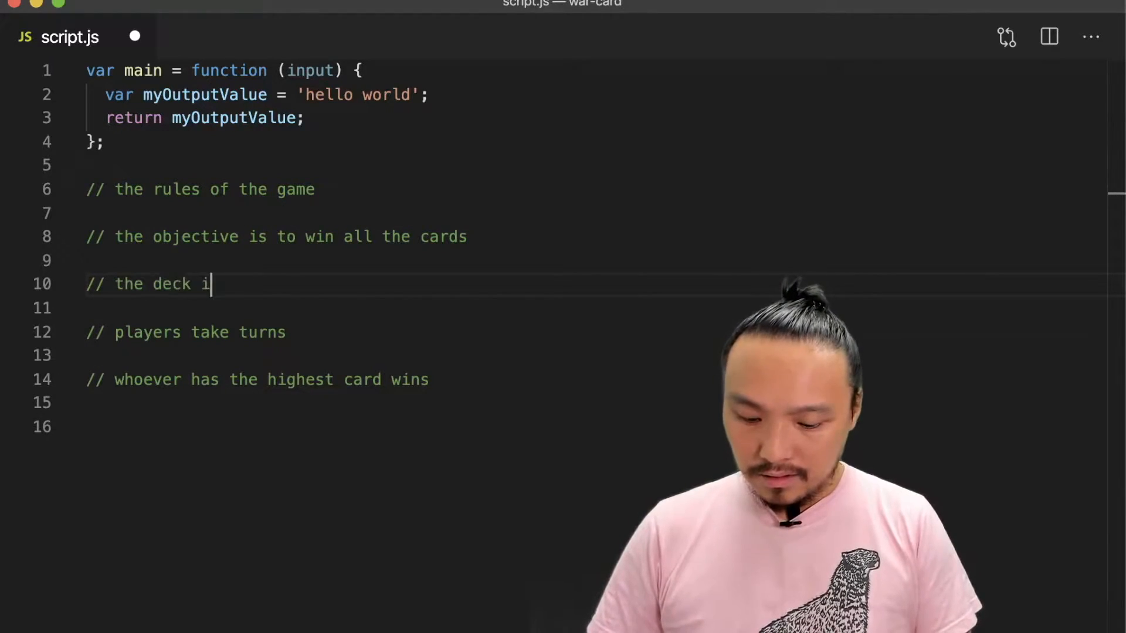
type("s suffled and")
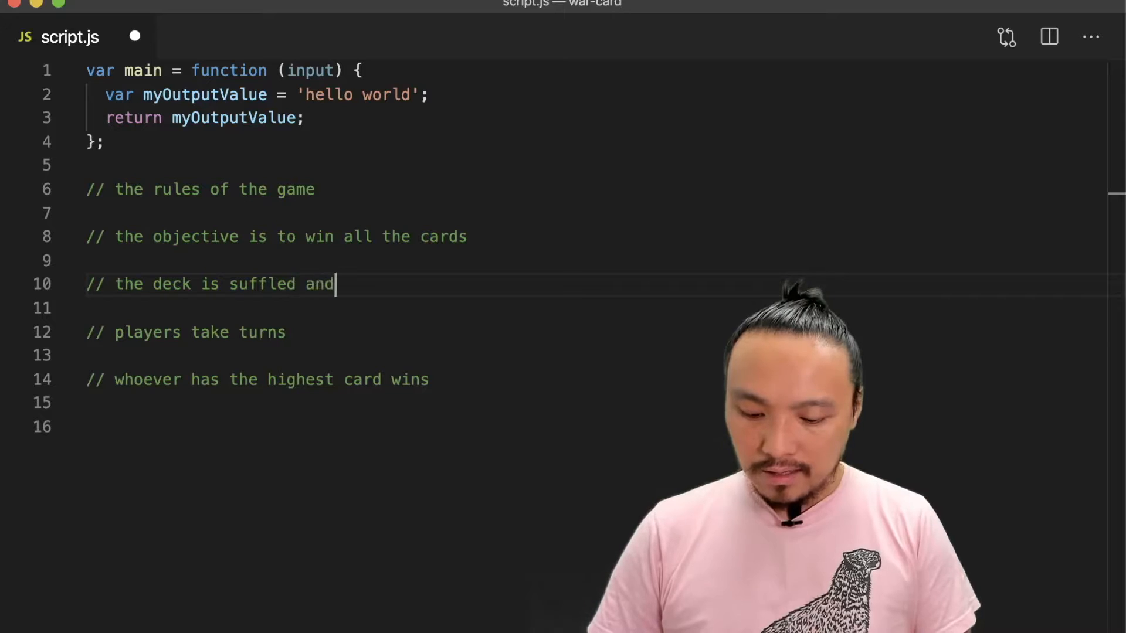
type("n")
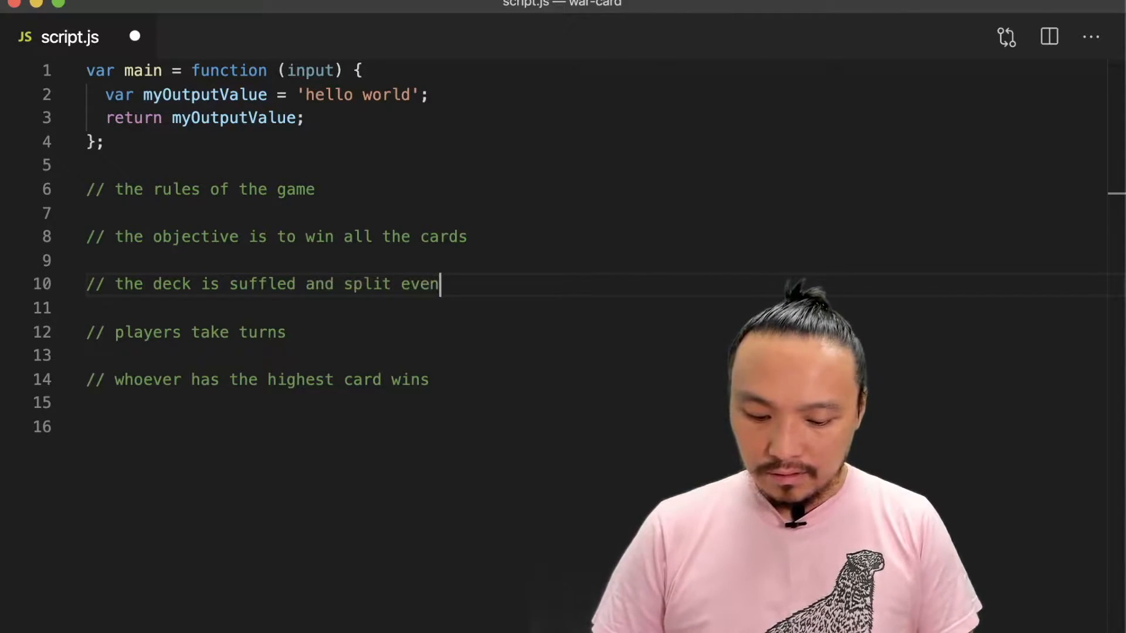
type("ly am")
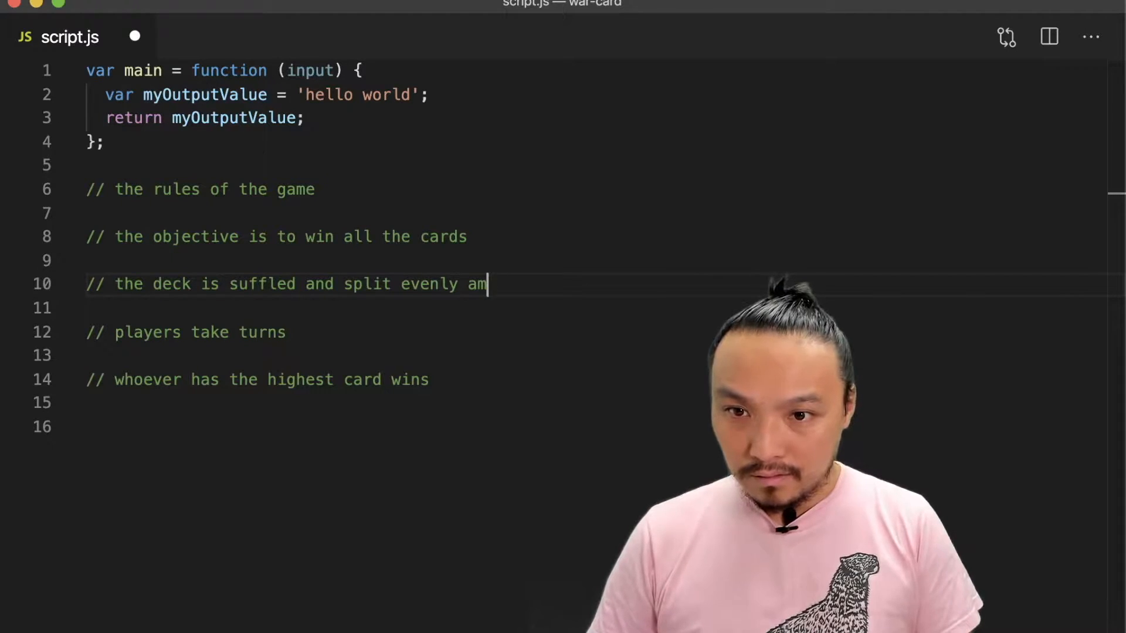
type("long the ")
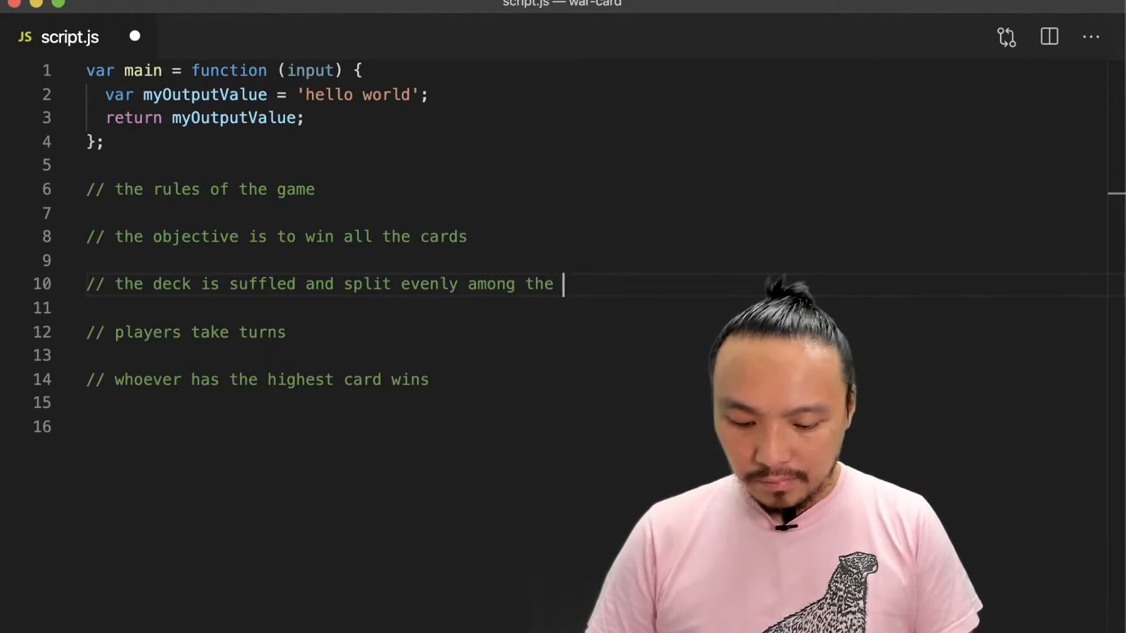
type("players")
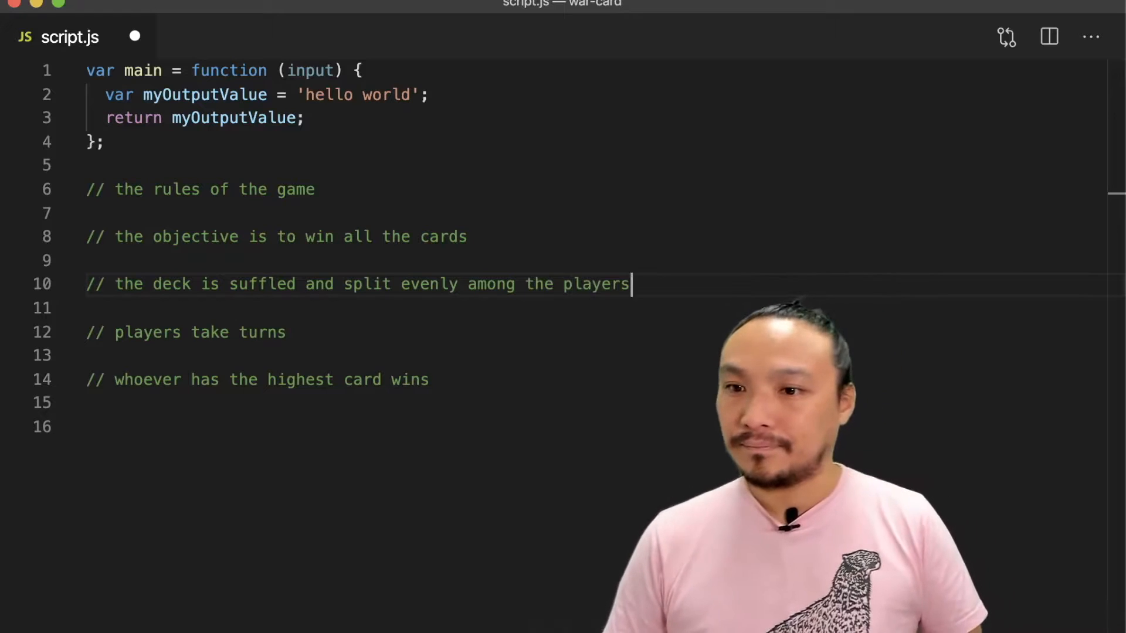
Tidy the drawing and highest-card rule lines and add the comment that equal cards mean war
key("Down")
key("Down")
type("dra")
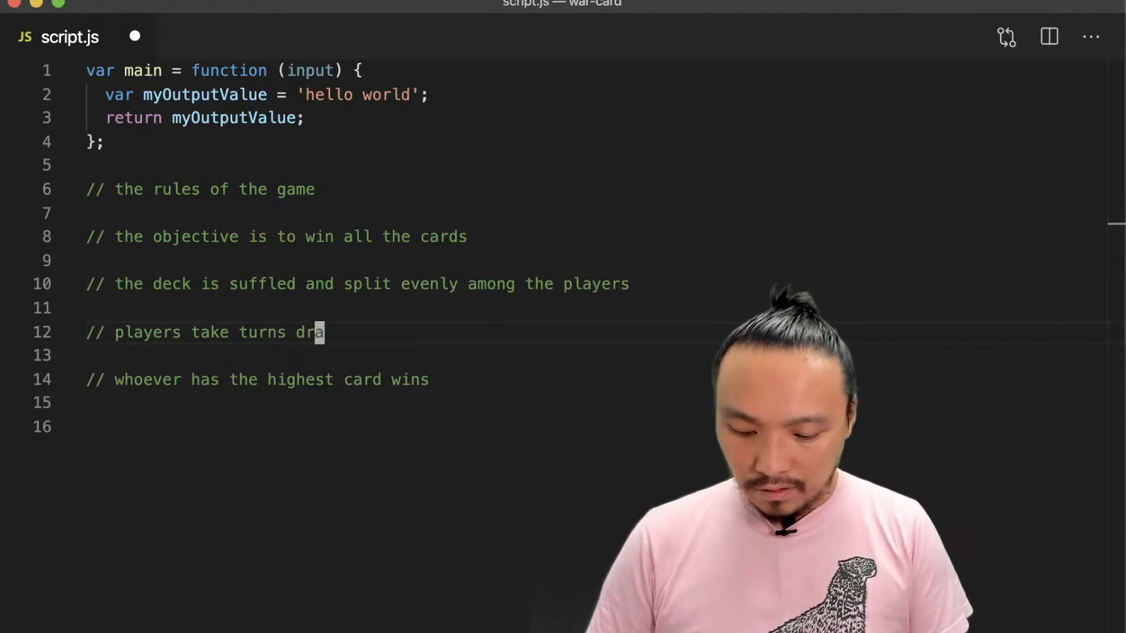
key("Down")
type("ng==")
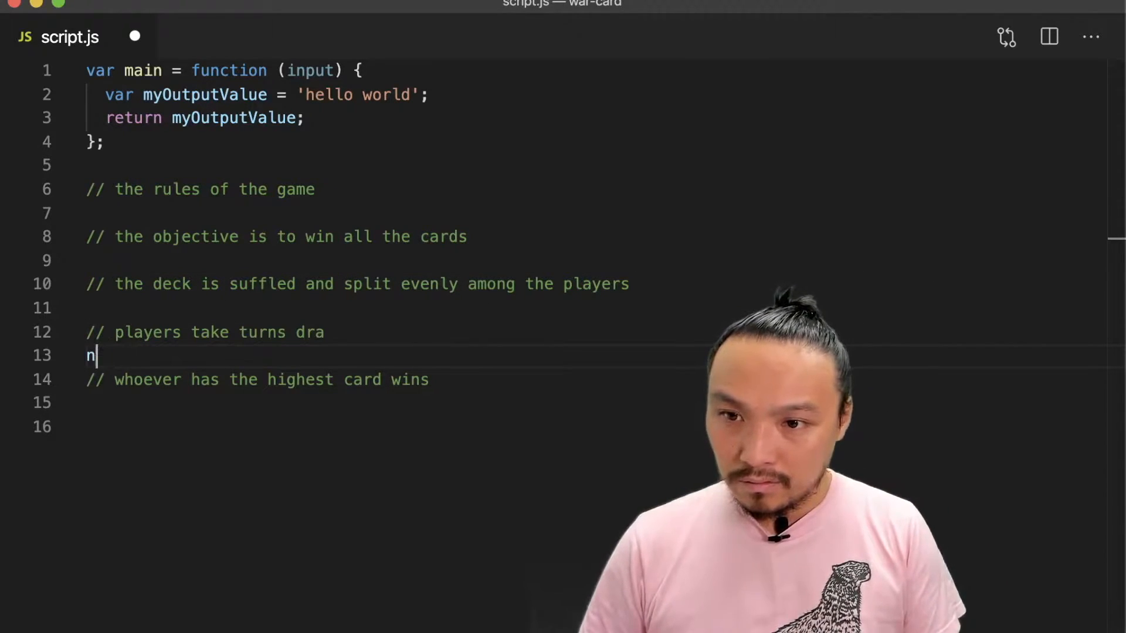
key("BackSpace")
key("BackSpace")
type("wing on")
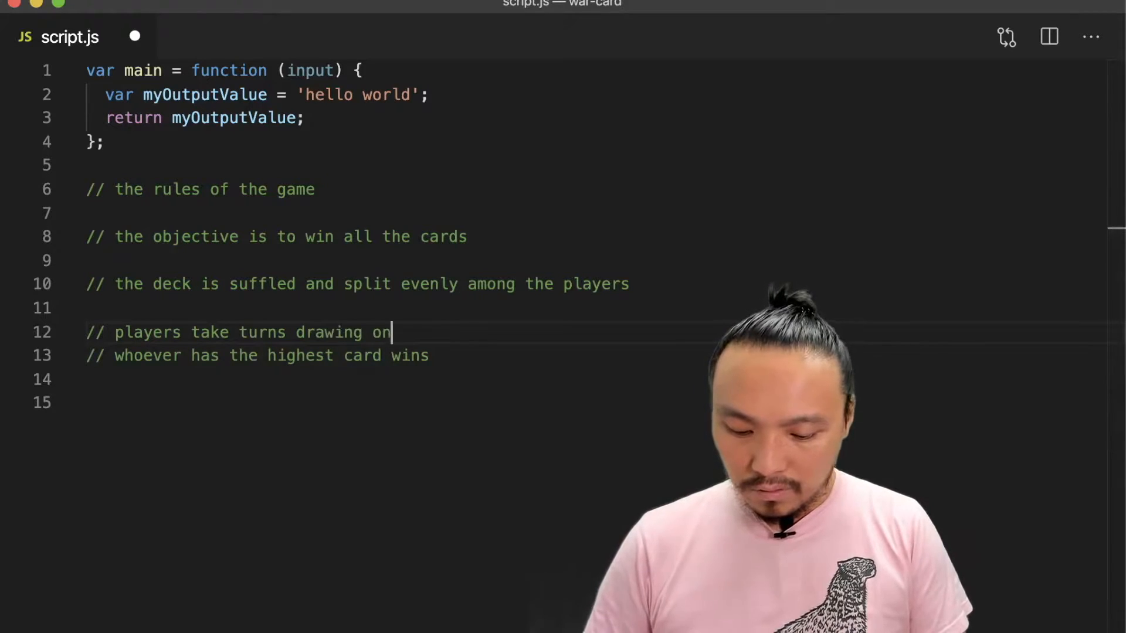
type("e card")
key("Return")
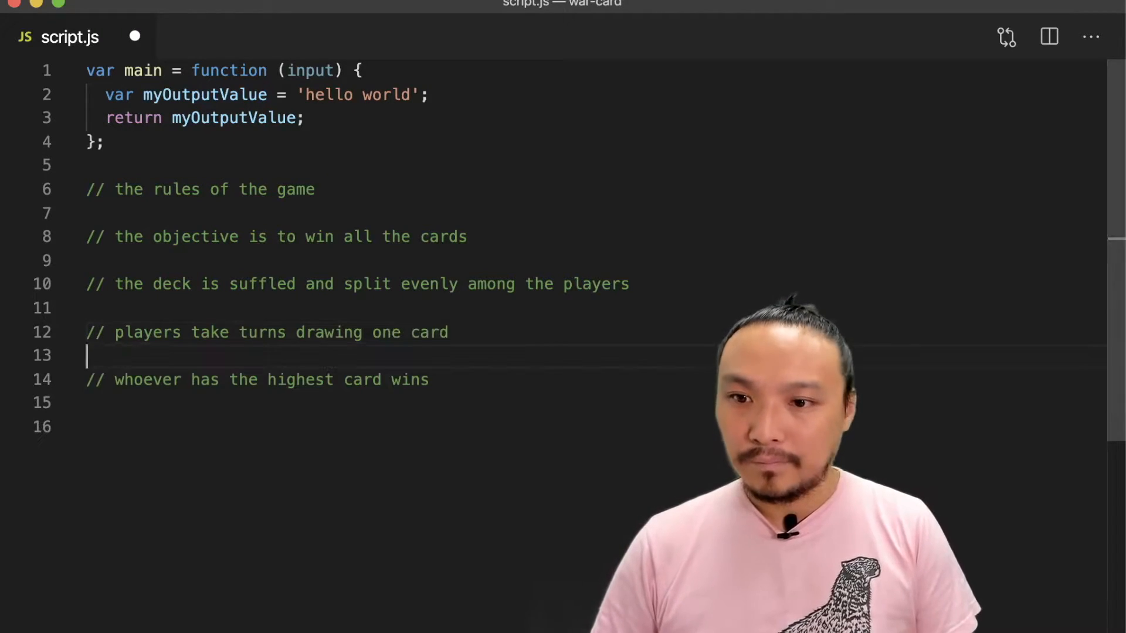
key("Down")
key("End")
key("Return")
key("Return")
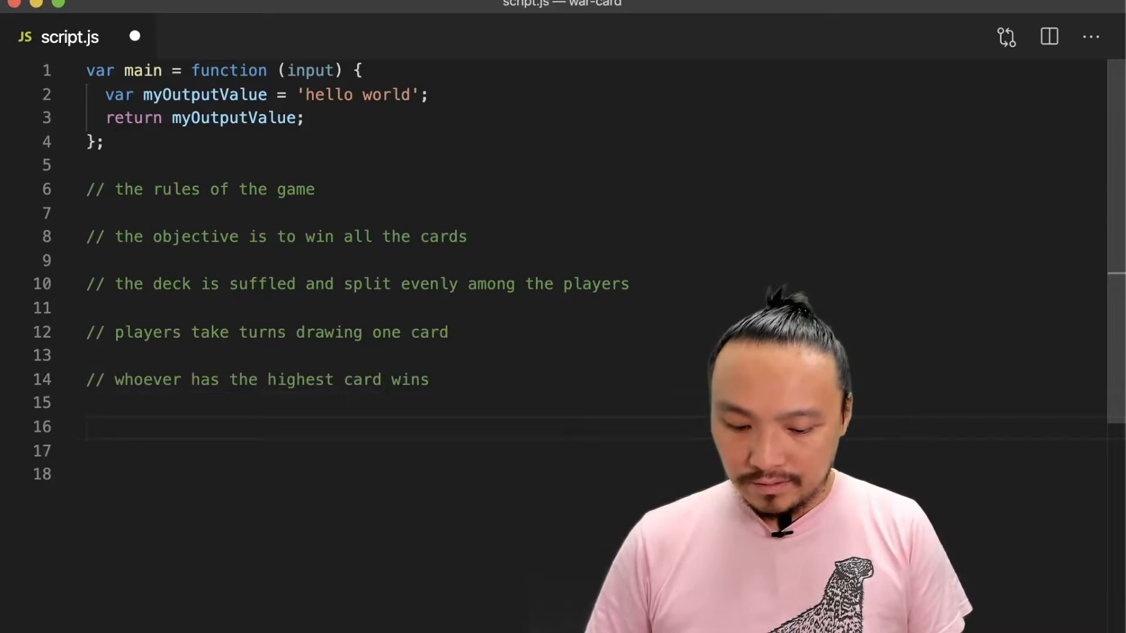
type("if the")
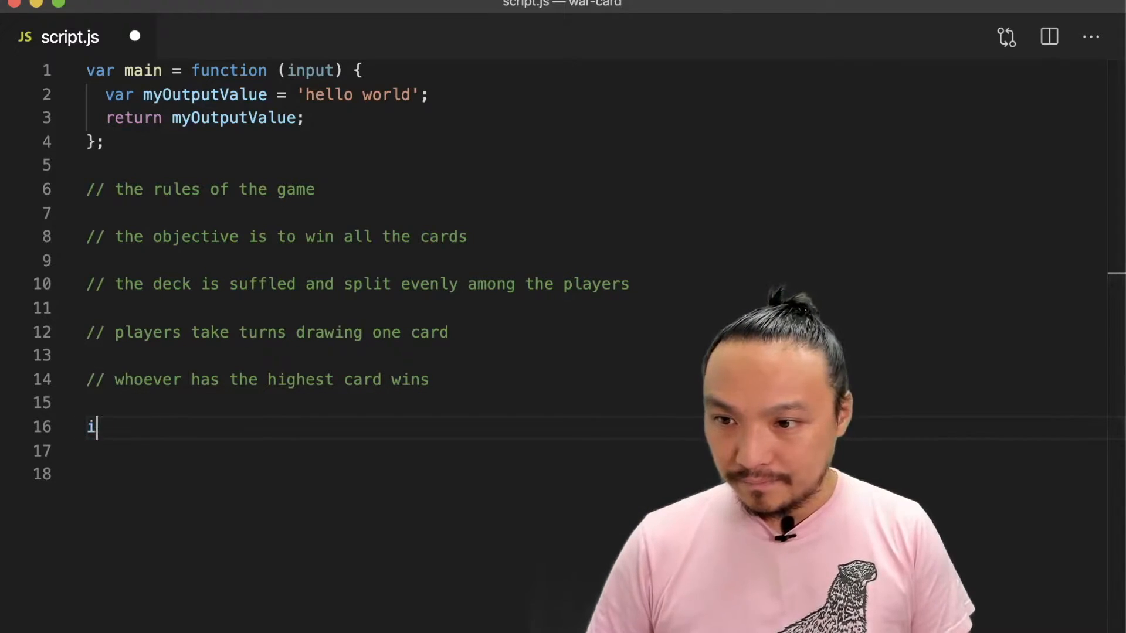
key("BackSpace")
type("// if t")
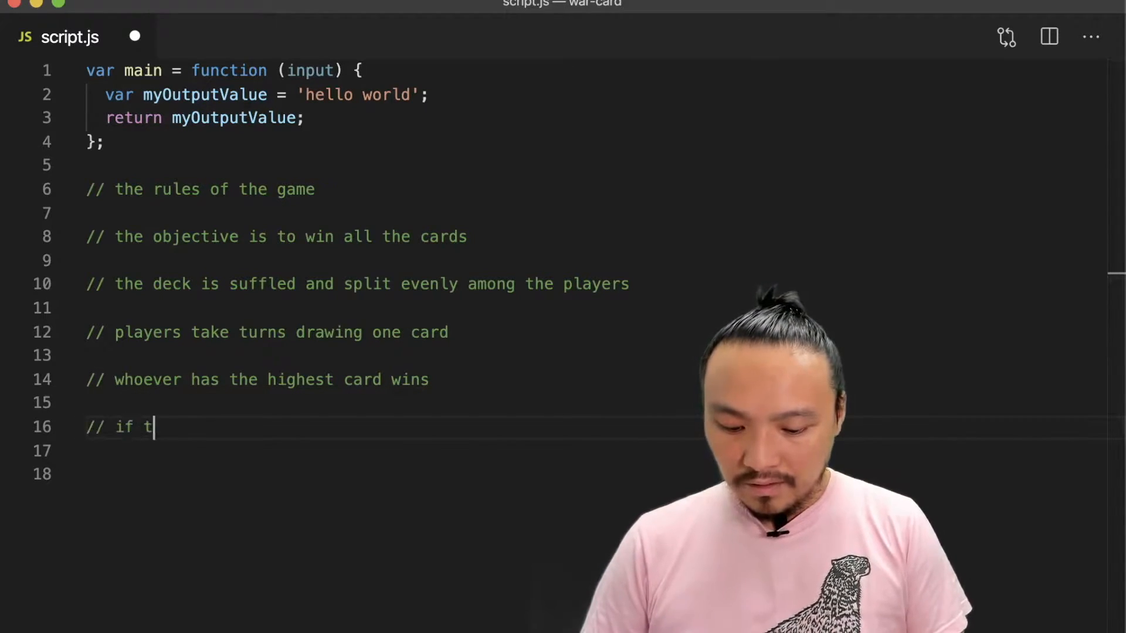
type("he cards are equal, it's \"war")
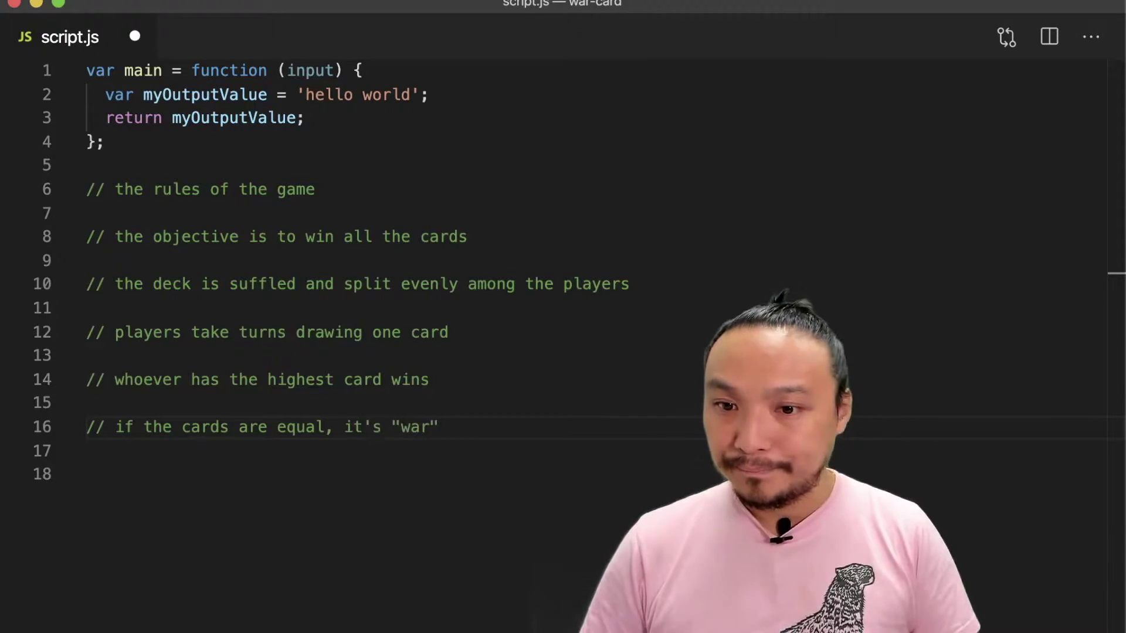
key("Return")
key("Return")
type("// if ti")
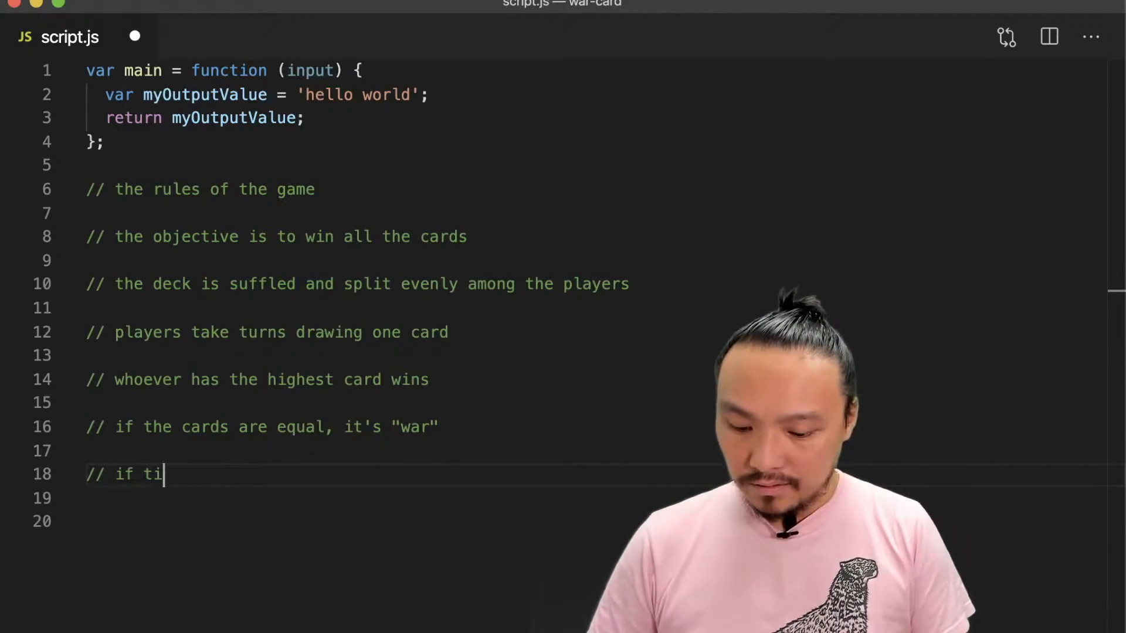
type("ts war")
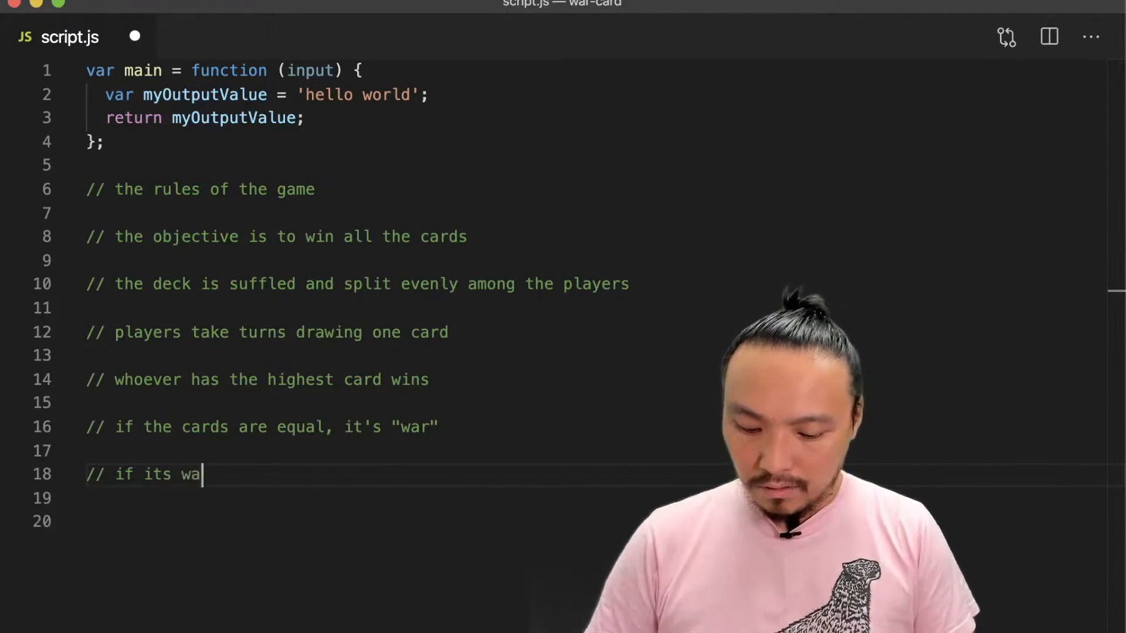
Add comments for the face-down and face-up draws, highest card winning, and the winner taking all cards
key("Return")
key("Return")
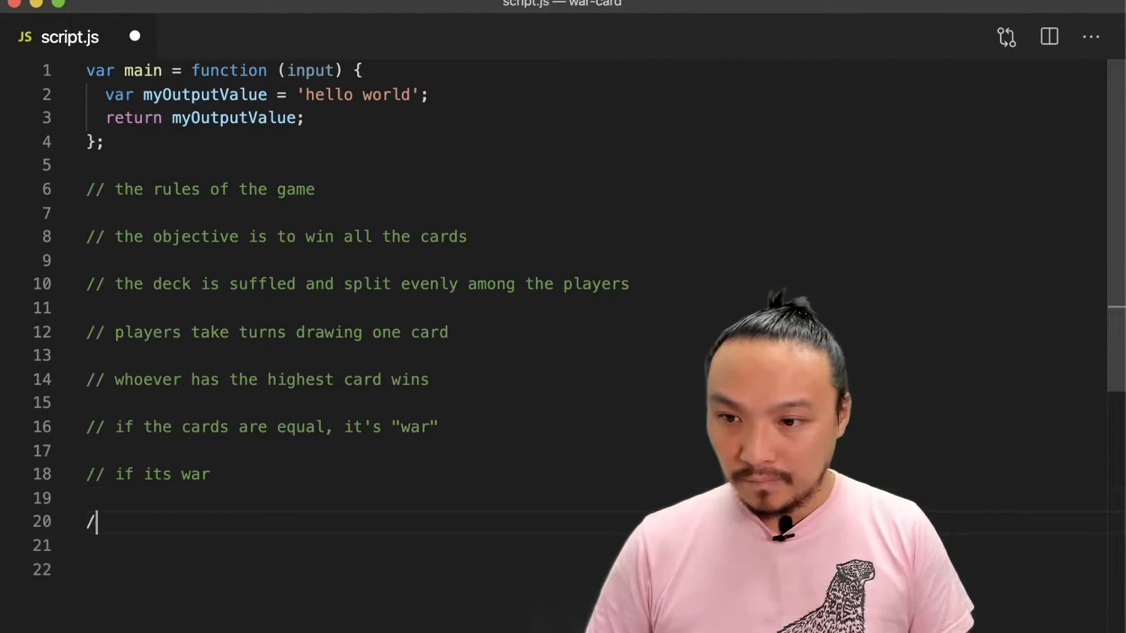
type("/ one card is drawn")
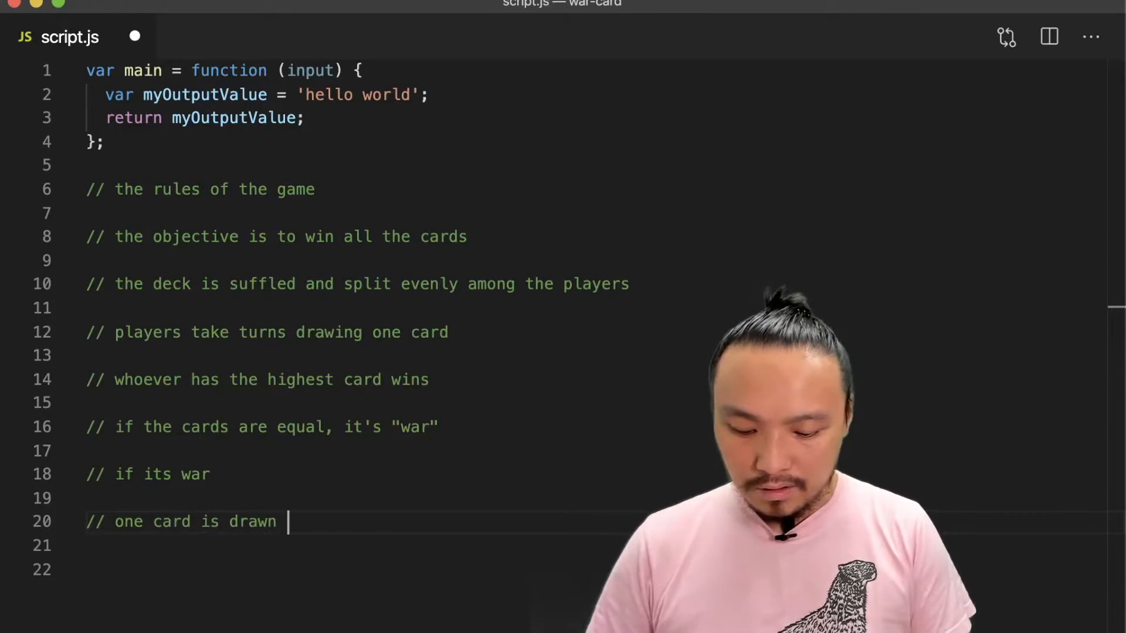
type("down")
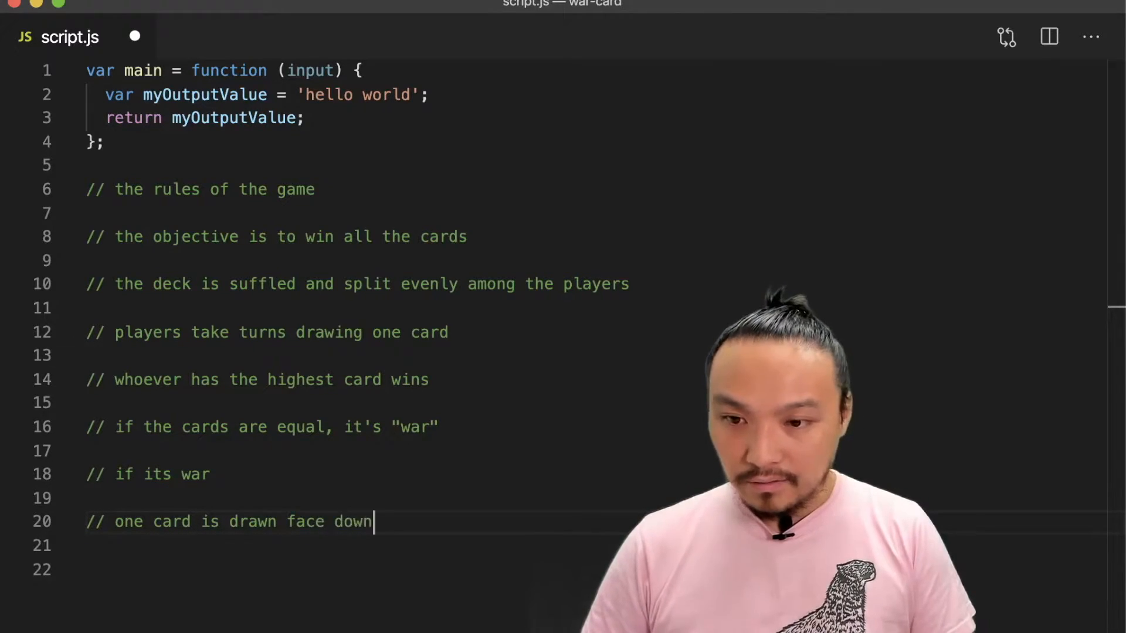
key("Return")
type("//")
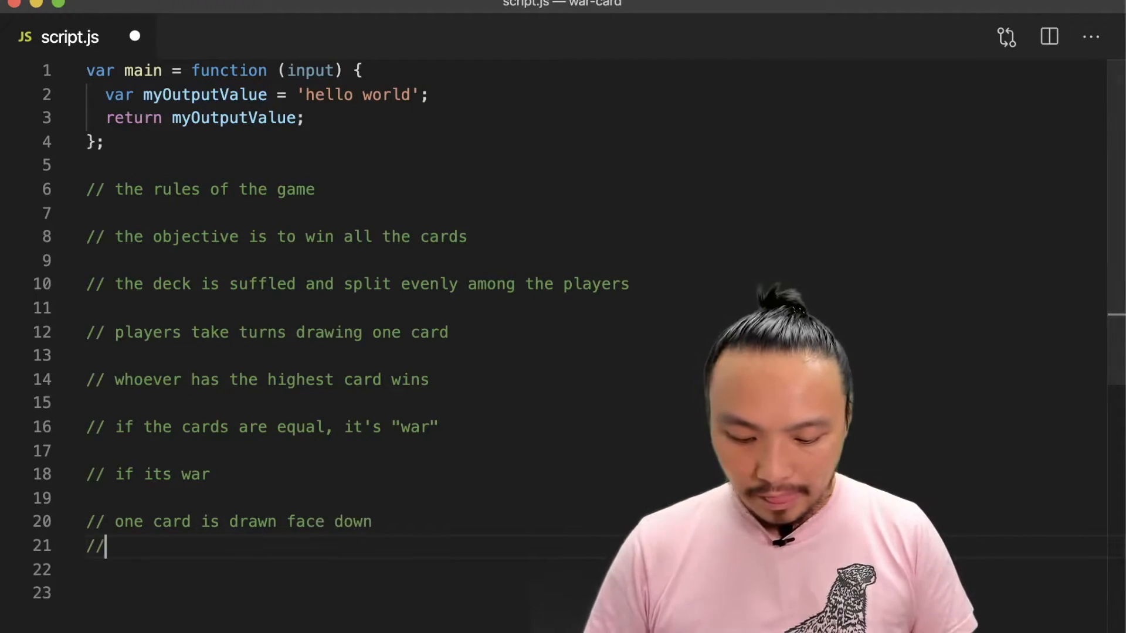
key("BackSpace")
key("BackSpace")
key("Return")
type("//")
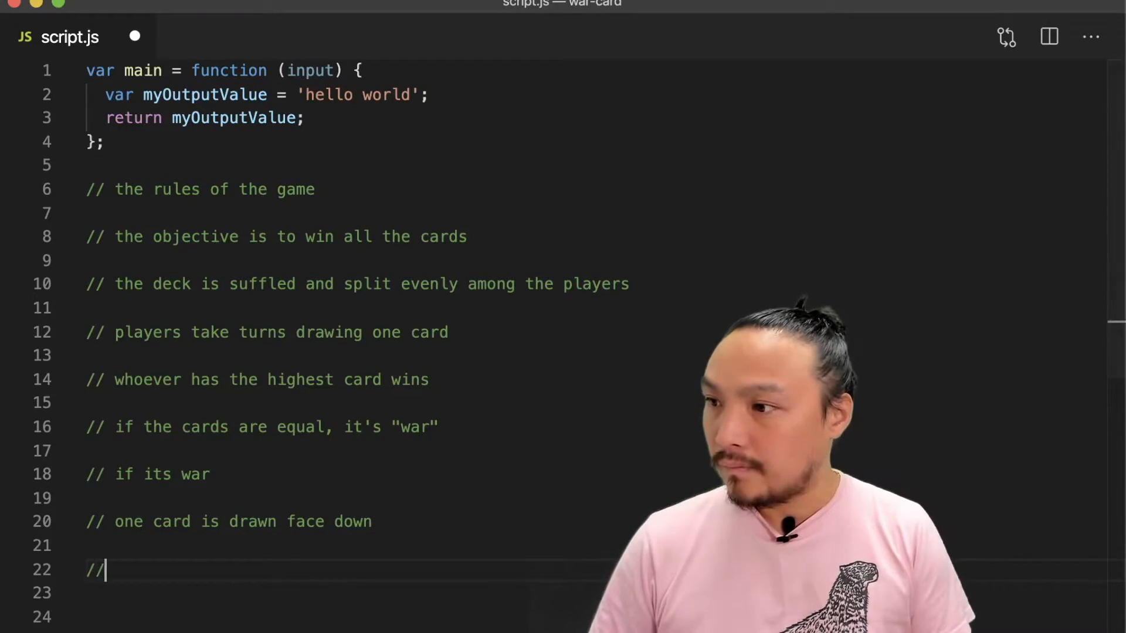
type(" one card is")
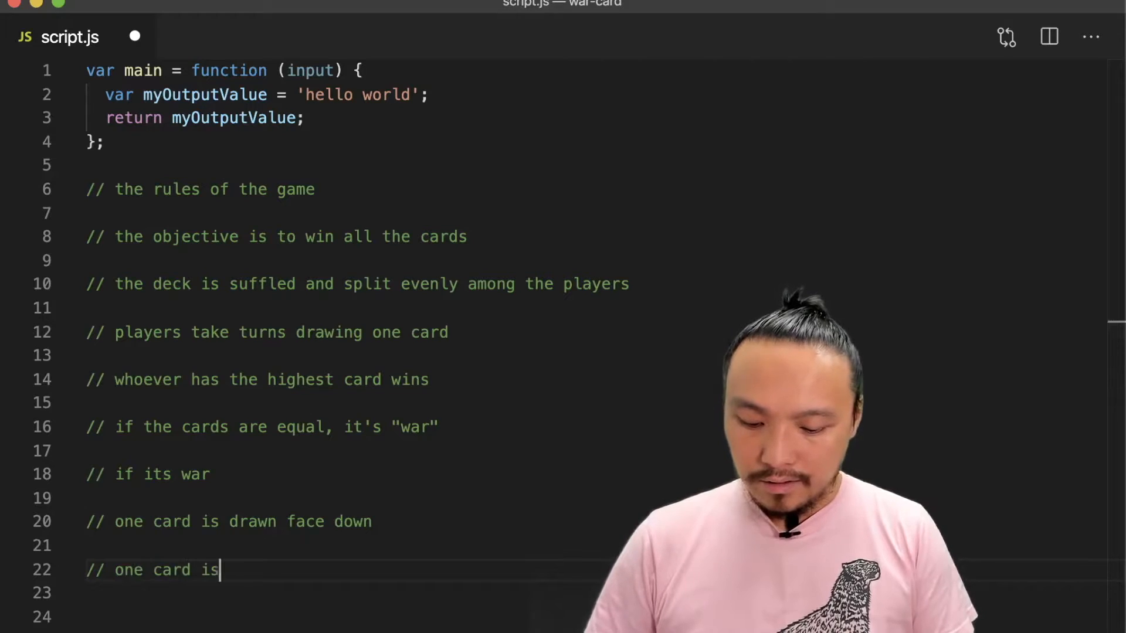
type(" drawn ")
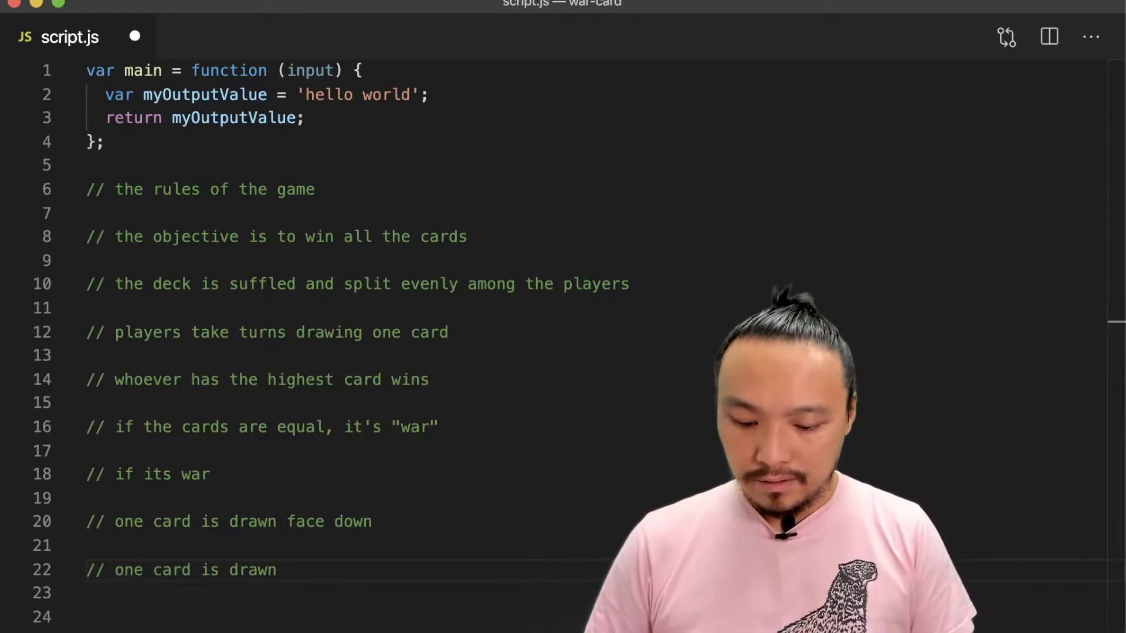
type("face up")
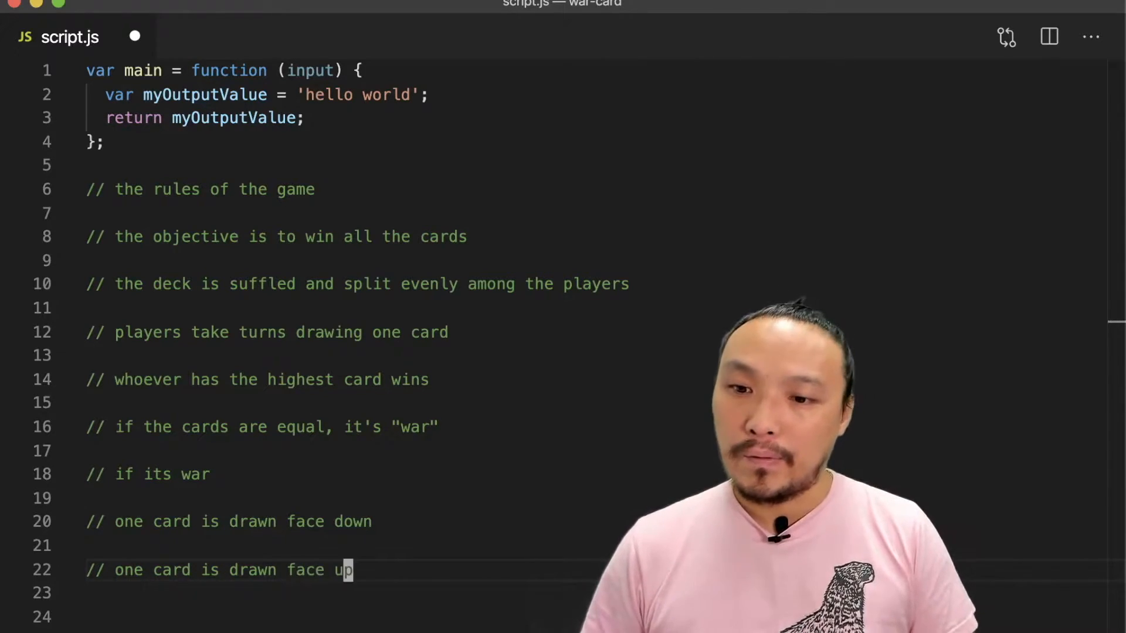
key("Return")
key("Return")
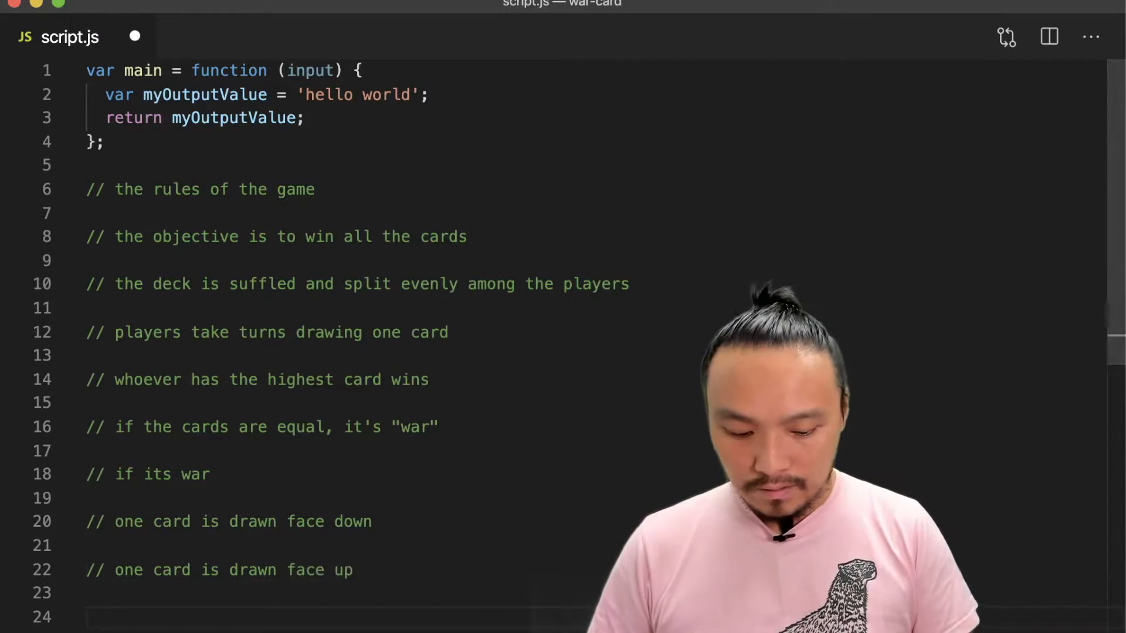
type("// the high")
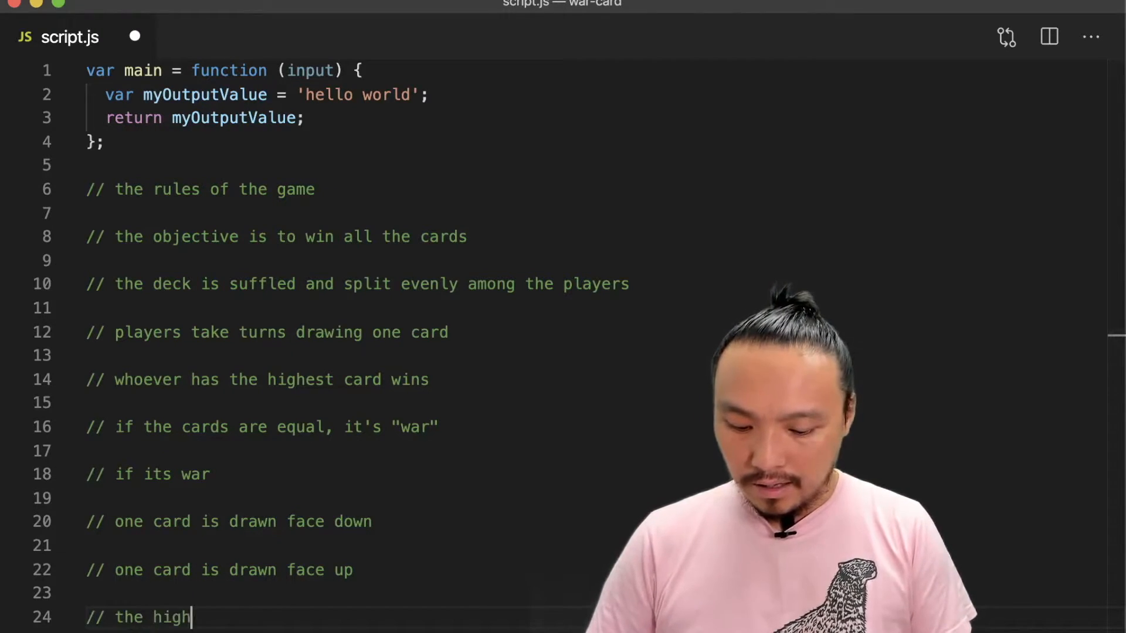
type(" ca")
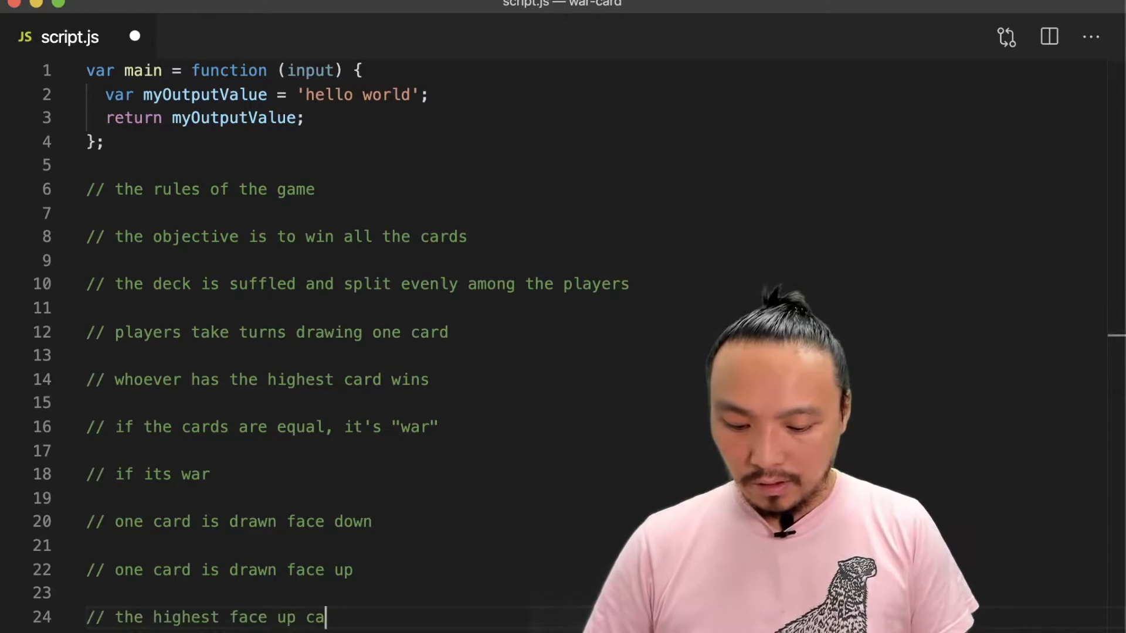
type("rd ")
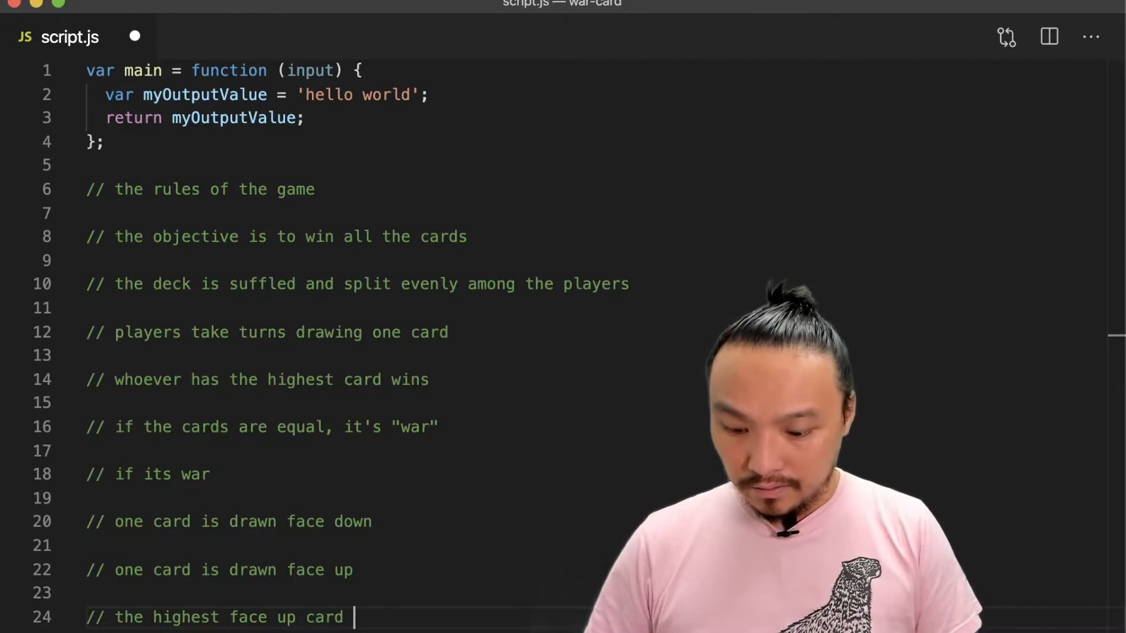
type("is wins")
key("Return")
key("Return")
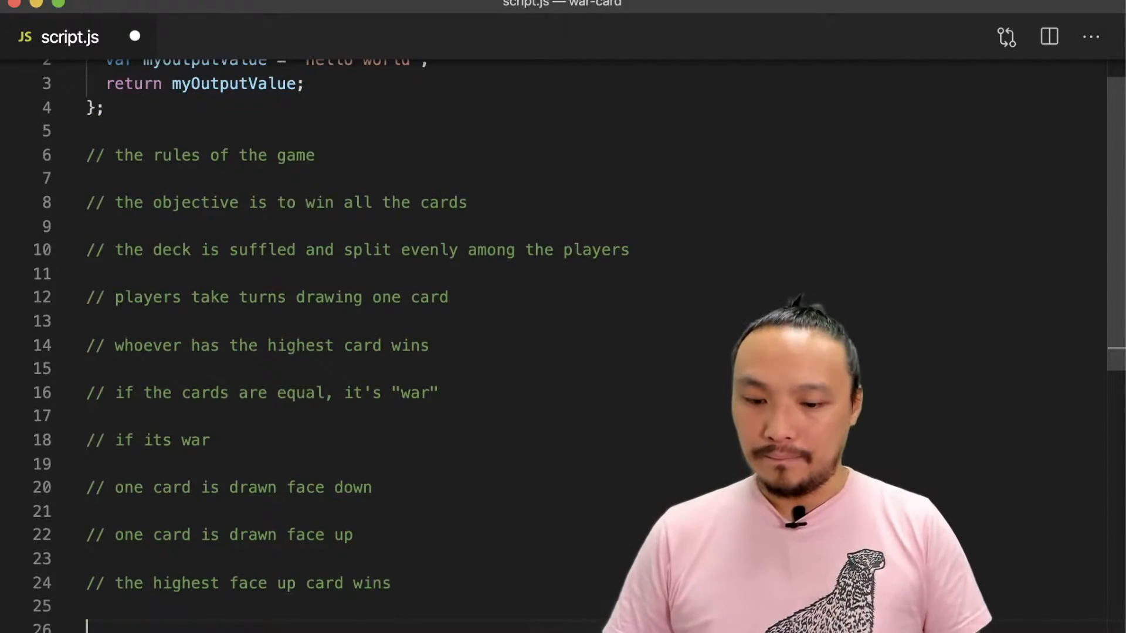
type("// the winner")
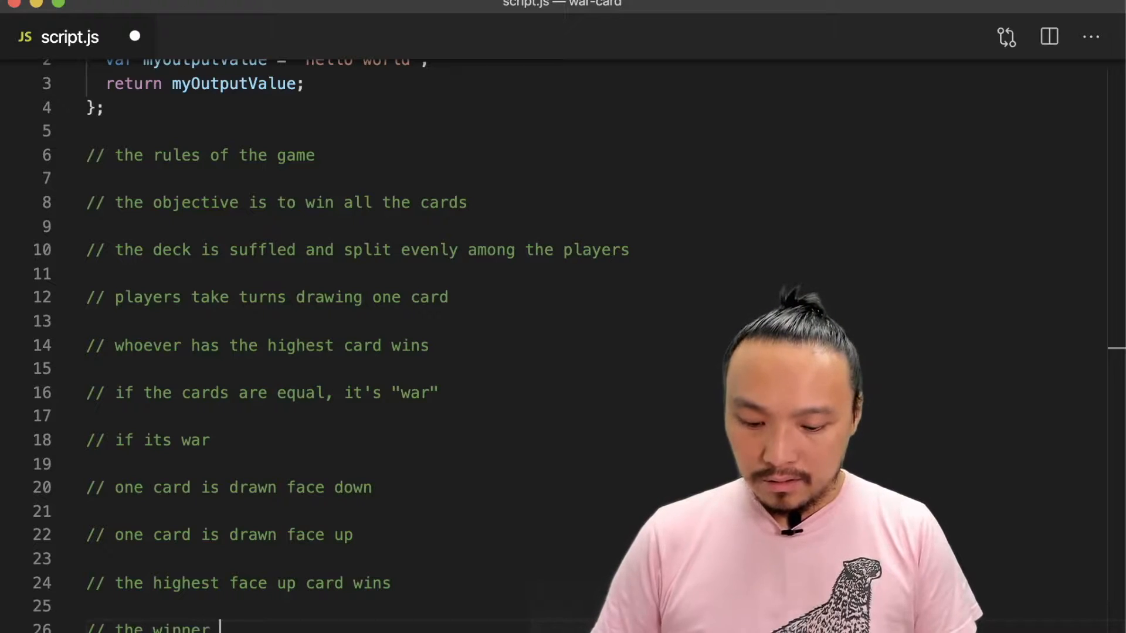
type(" gets all the")
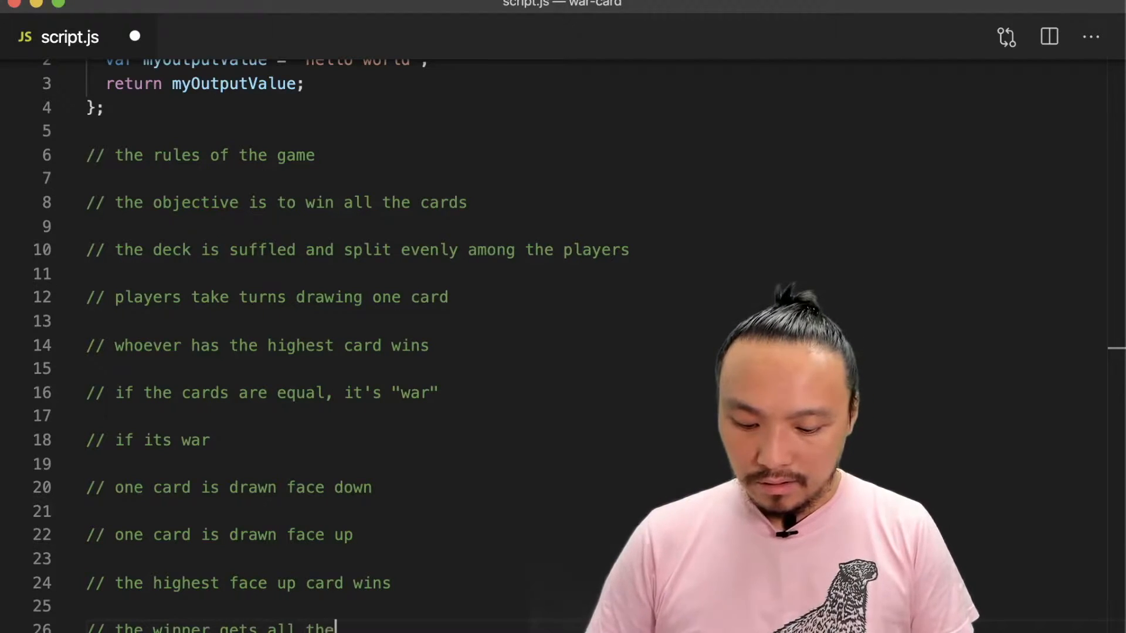
key("Up")
key("Up")
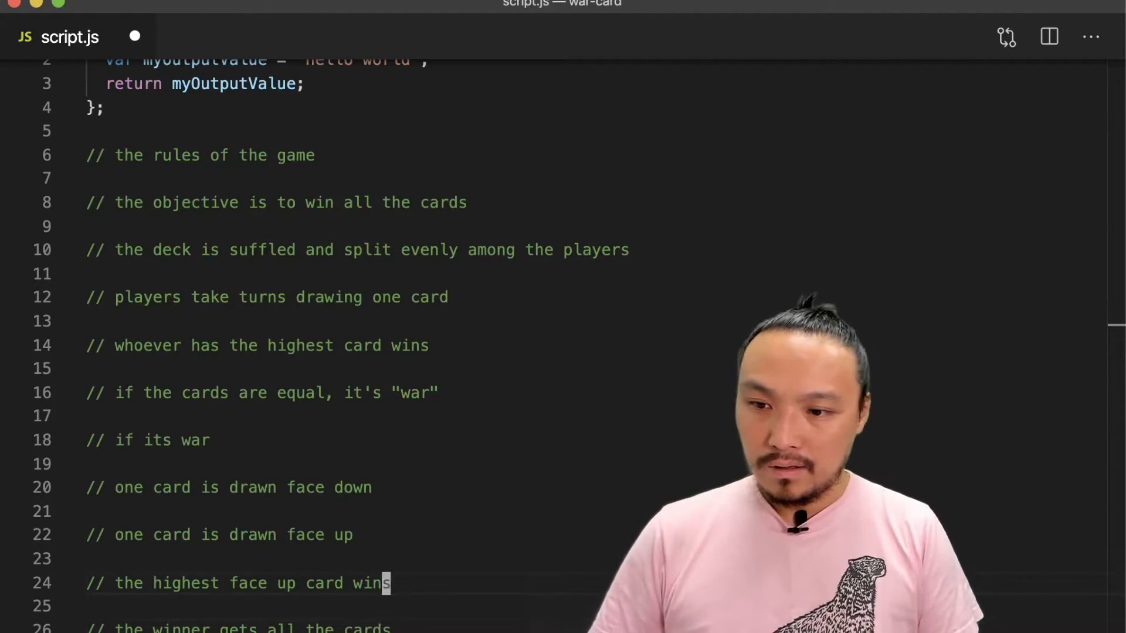
key("Down")
key("Down")
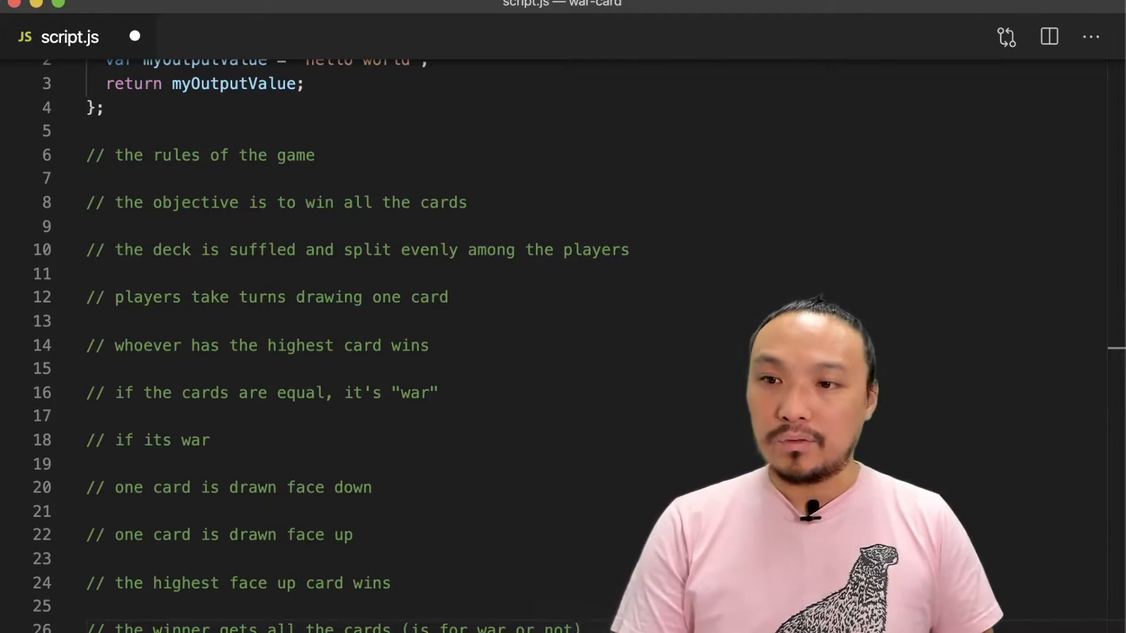
key("super+minus")
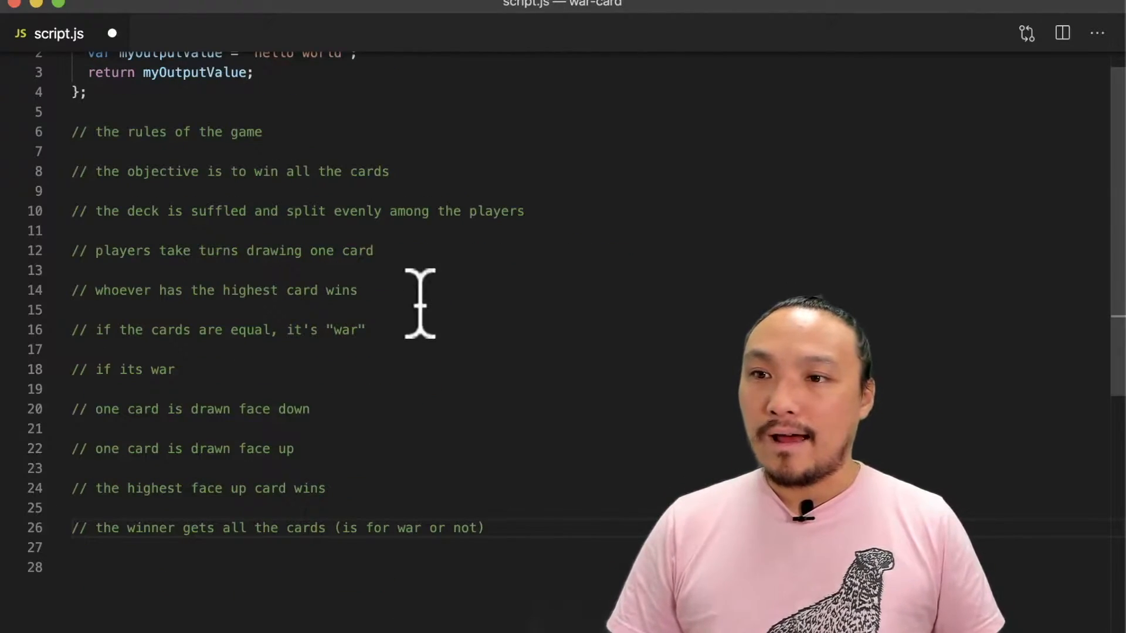
scroll(420, 303, "up", 1)
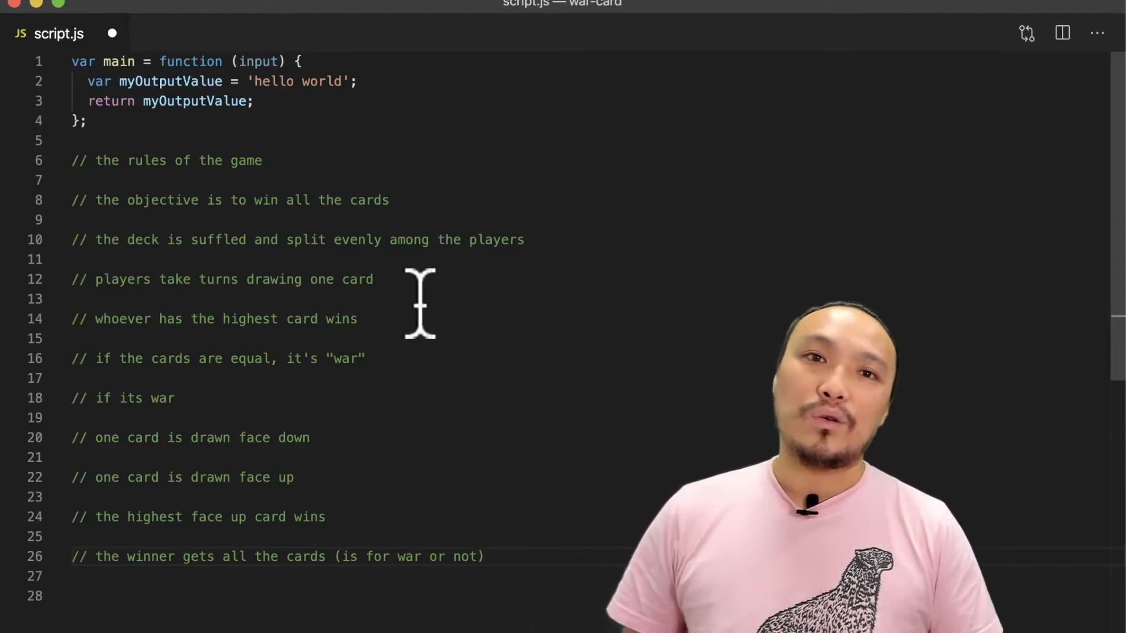
key("super+equal")
key("super+equal")
key("super+equal")
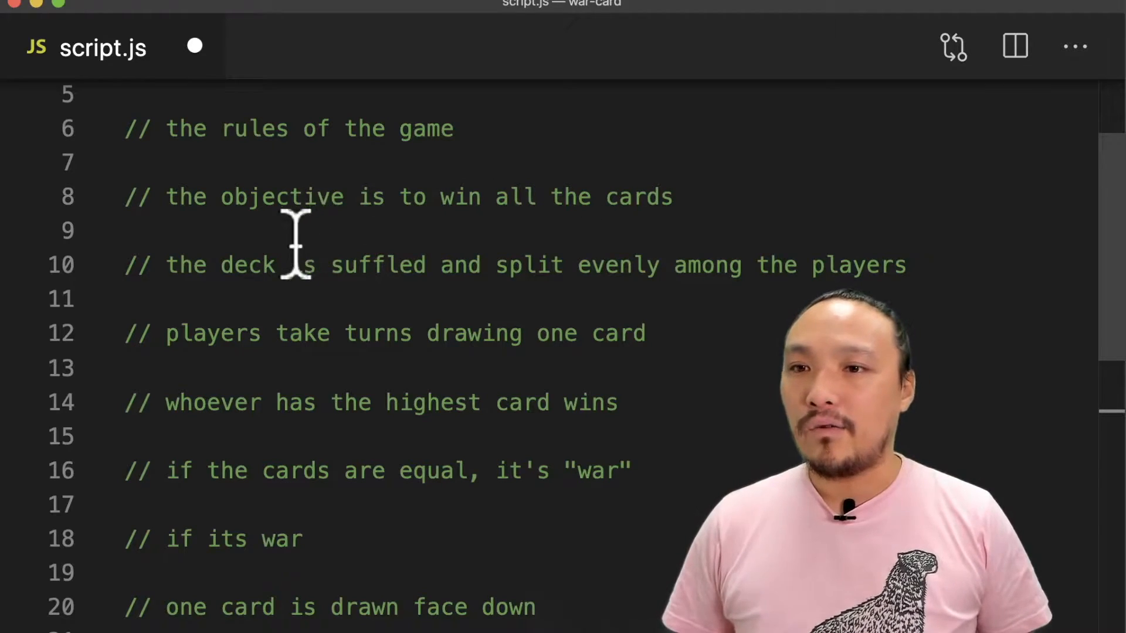
left_click(255, 197)
left_click_drag(254, 198, 492, 197)
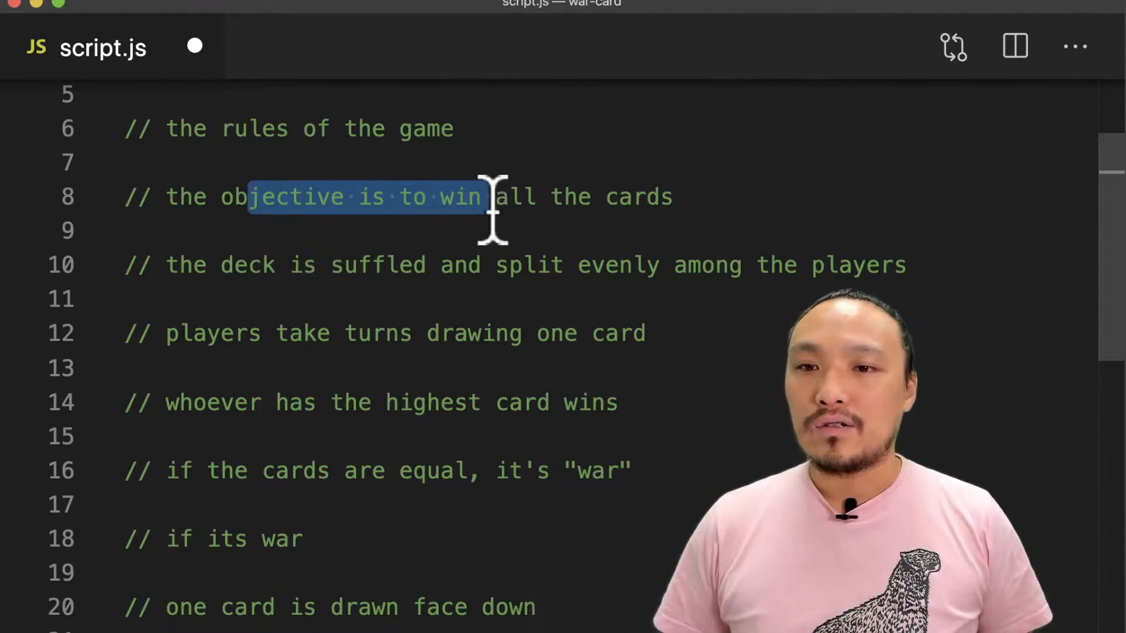
left_click(402, 218)
left_click_drag(329, 202, 760, 214)
left_click(335, 197)
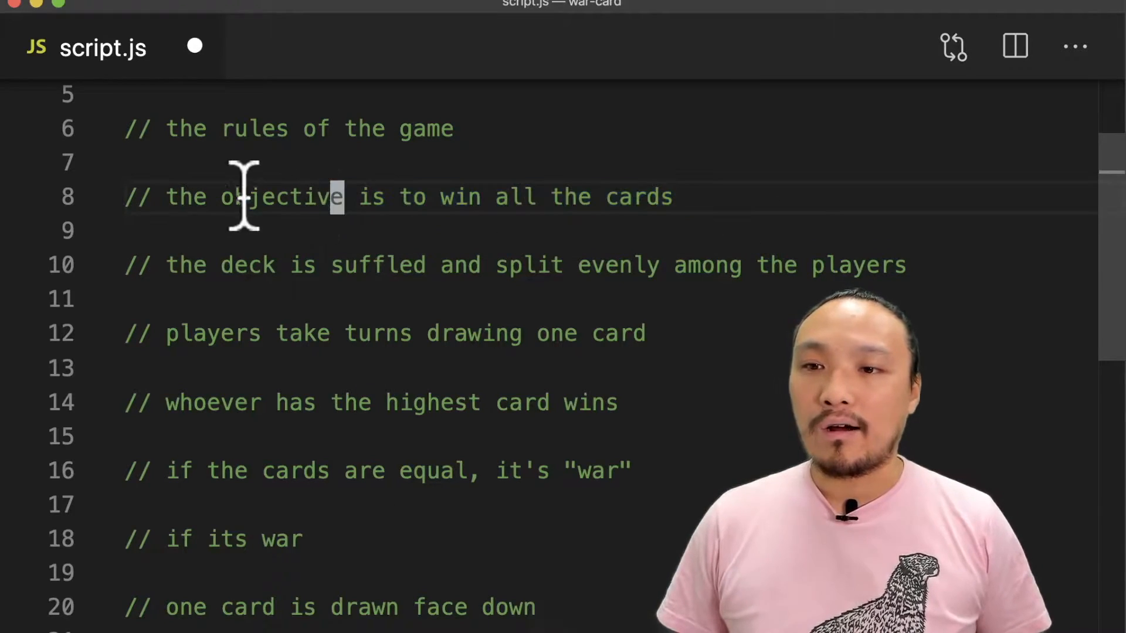
left_click_drag(235, 197, 682, 201)
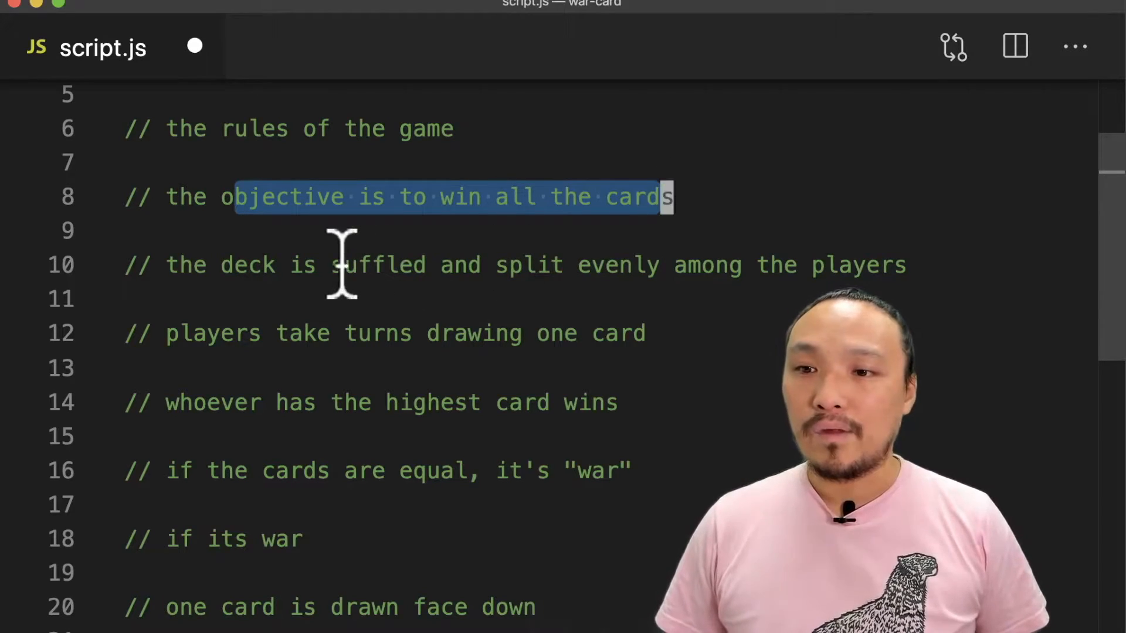
left_click_drag(249, 265, 743, 265)
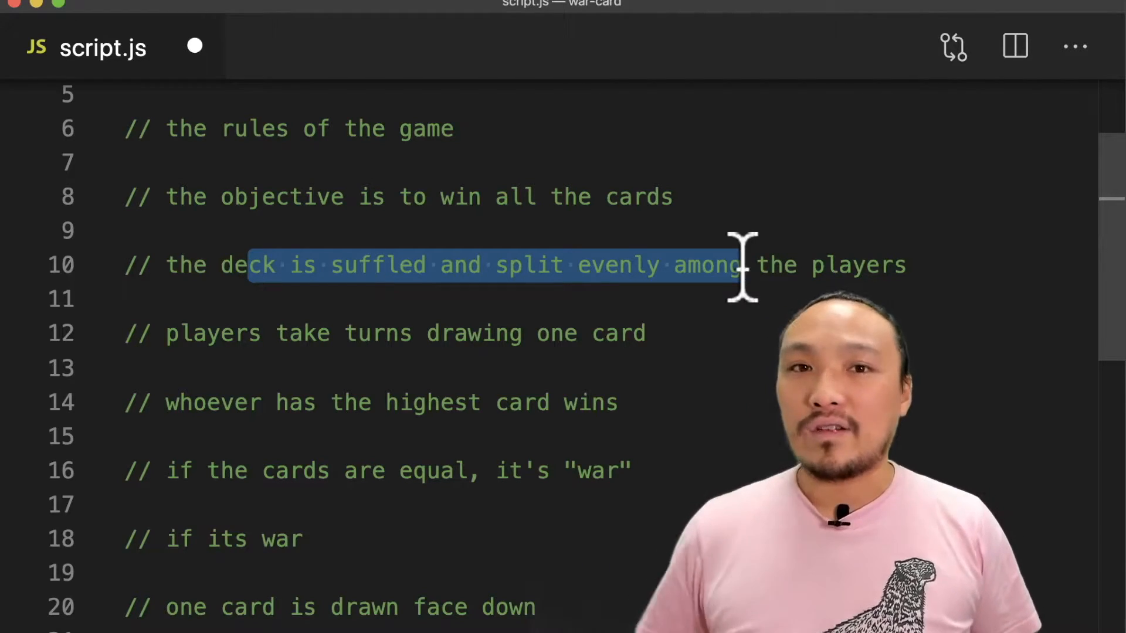
left_click_drag(249, 333, 672, 337)
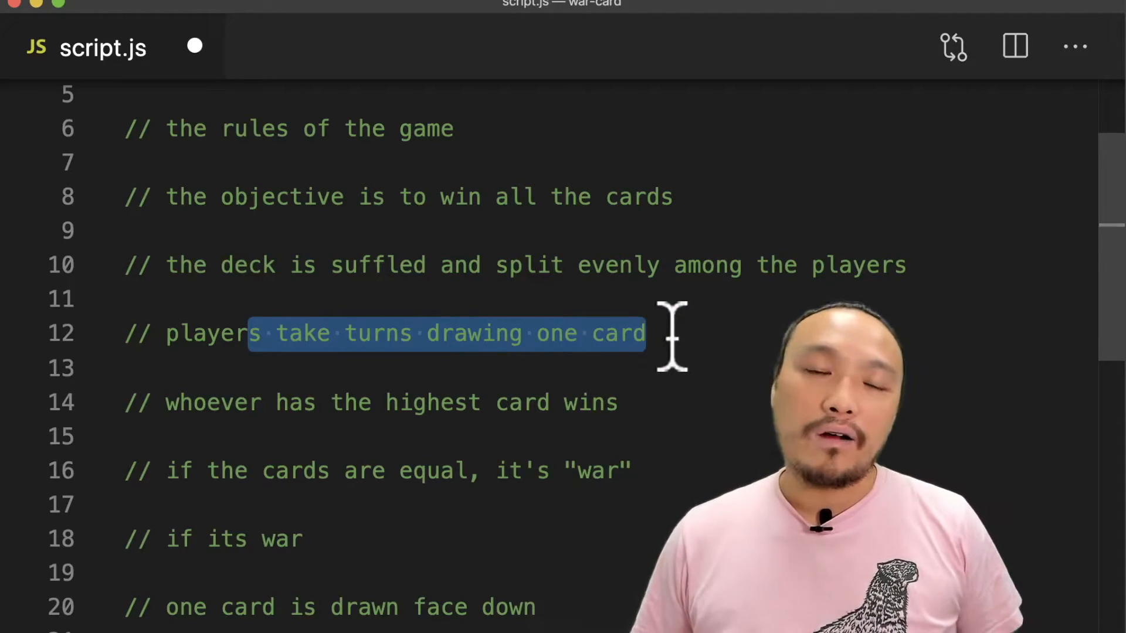
scroll(673, 338, "down", 1)
scroll(682, 341, "down", 2)
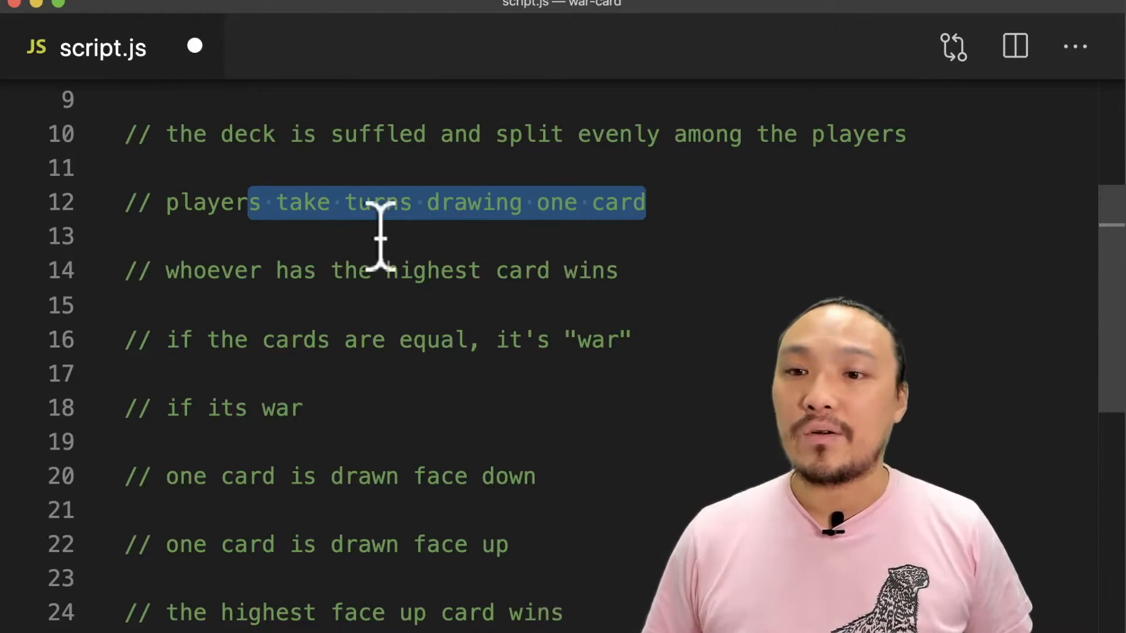
left_click(313, 258)
mouse_move(314, 258)
left_mouse_down()
mouse_move(553, 252)
mouse_move(629, 264)
left_mouse_up()
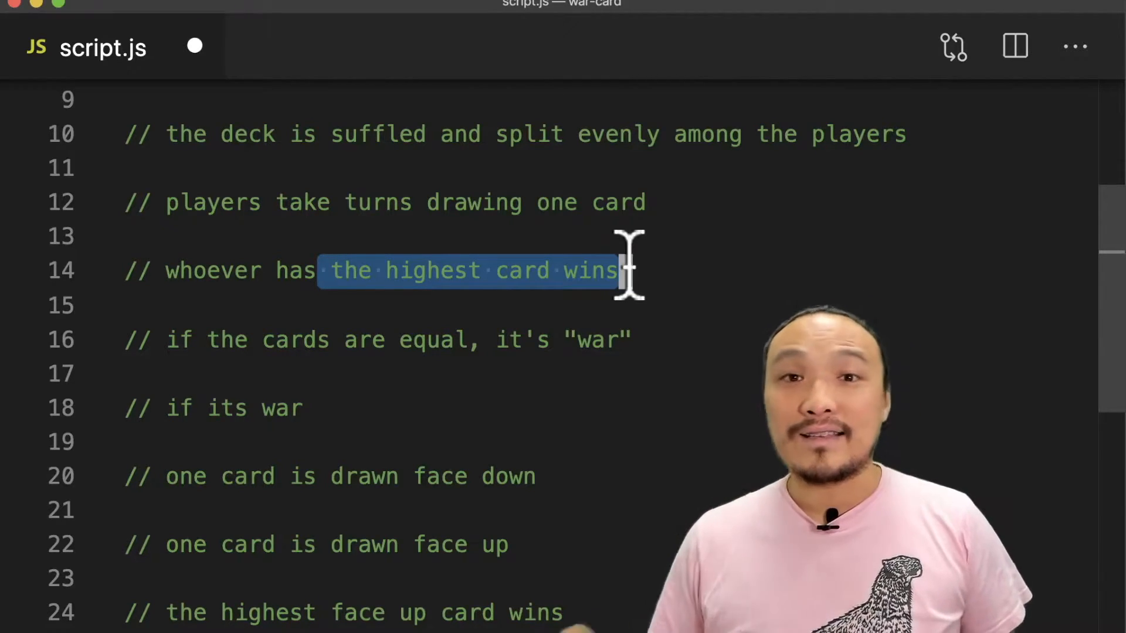
scroll(628, 264, "down", 2)
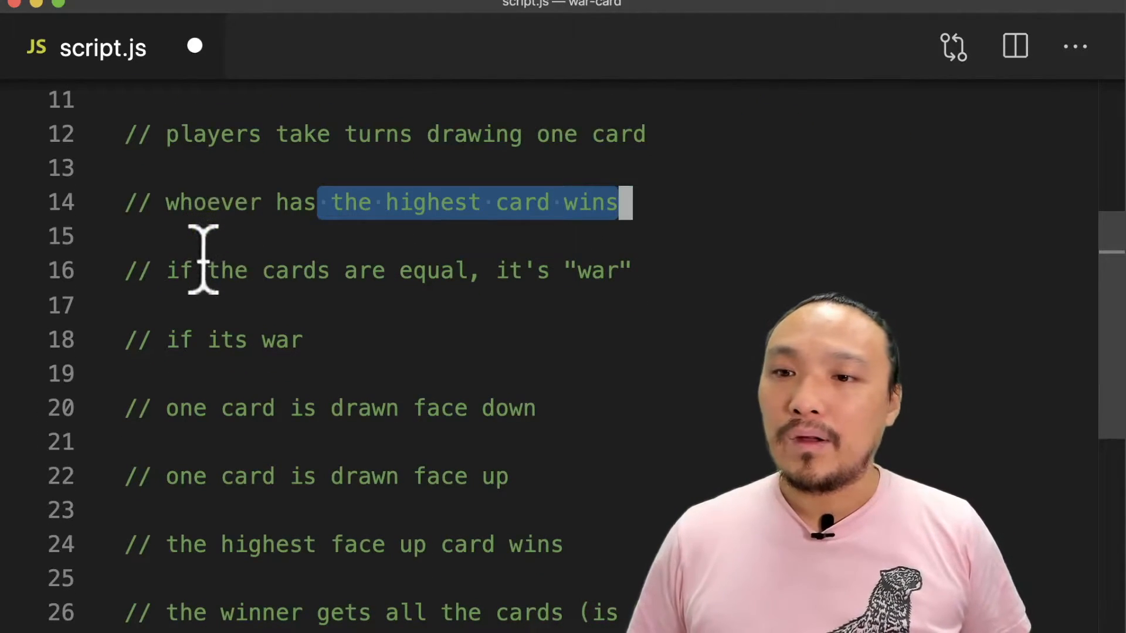
left_click_drag(218, 271, 730, 273)
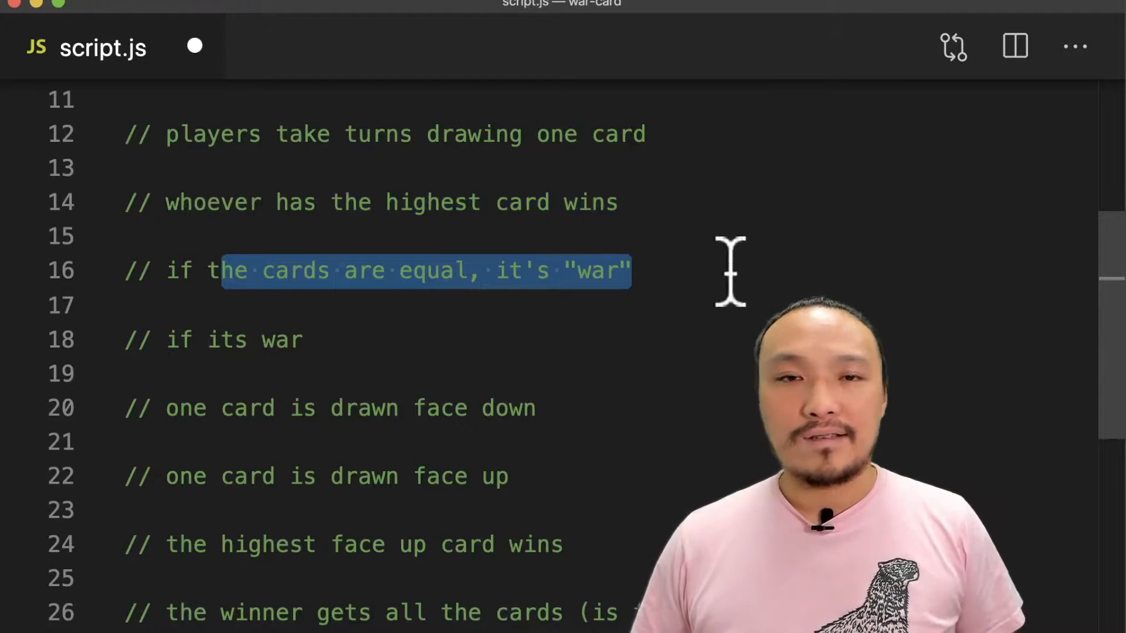
scroll(730, 272, "down", 3)
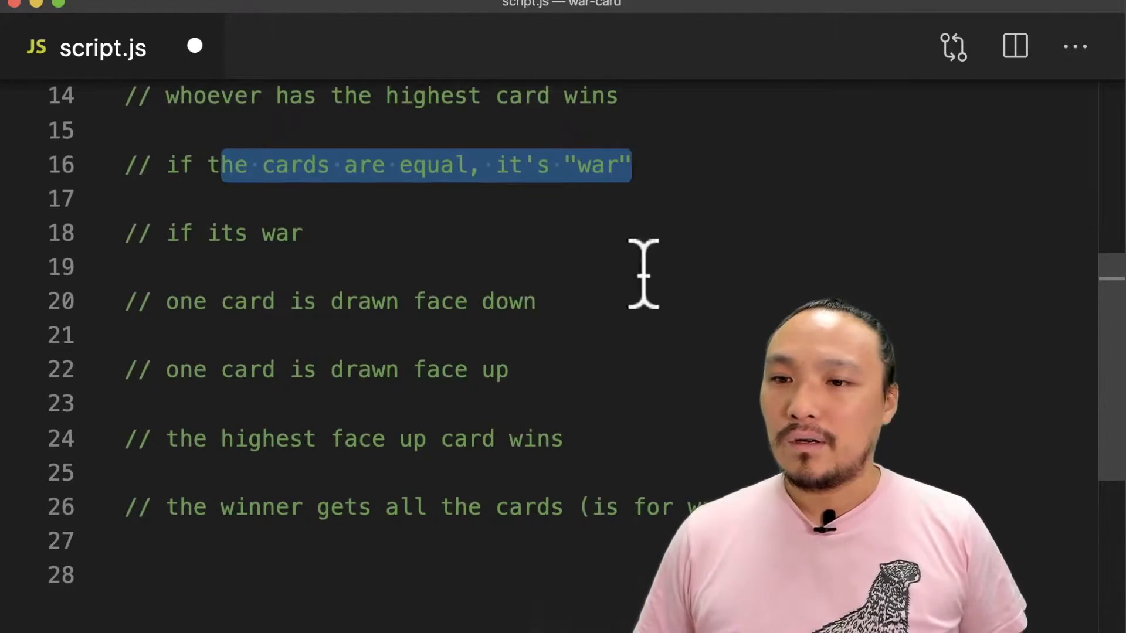
left_click(233, 309)
left_click_drag(234, 307, 543, 302)
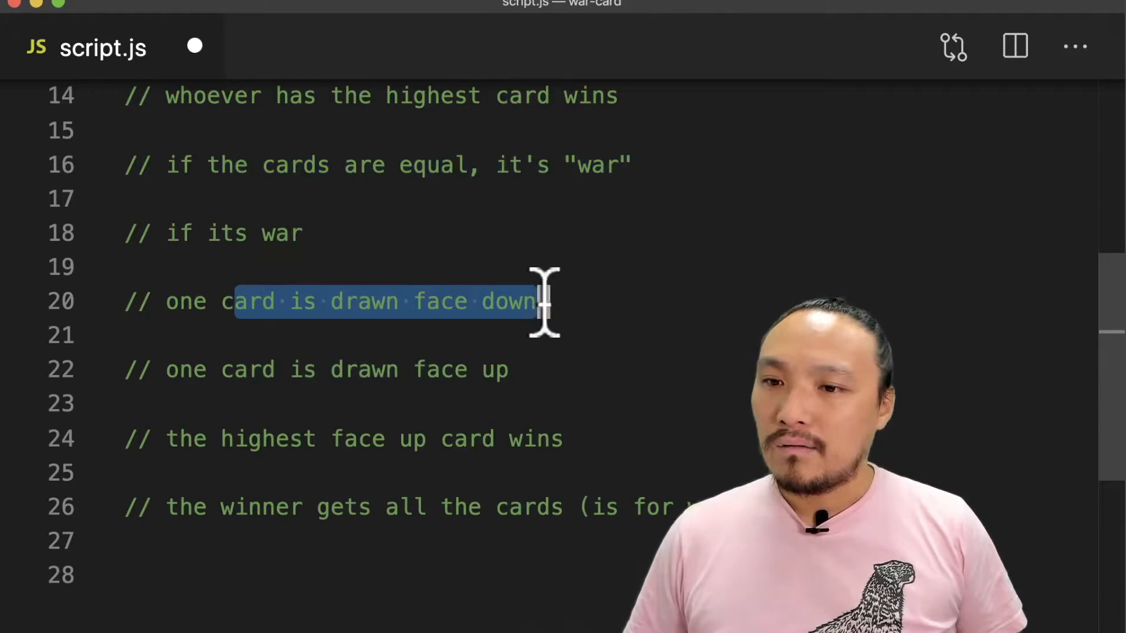
left_click_drag(181, 302, 475, 369)
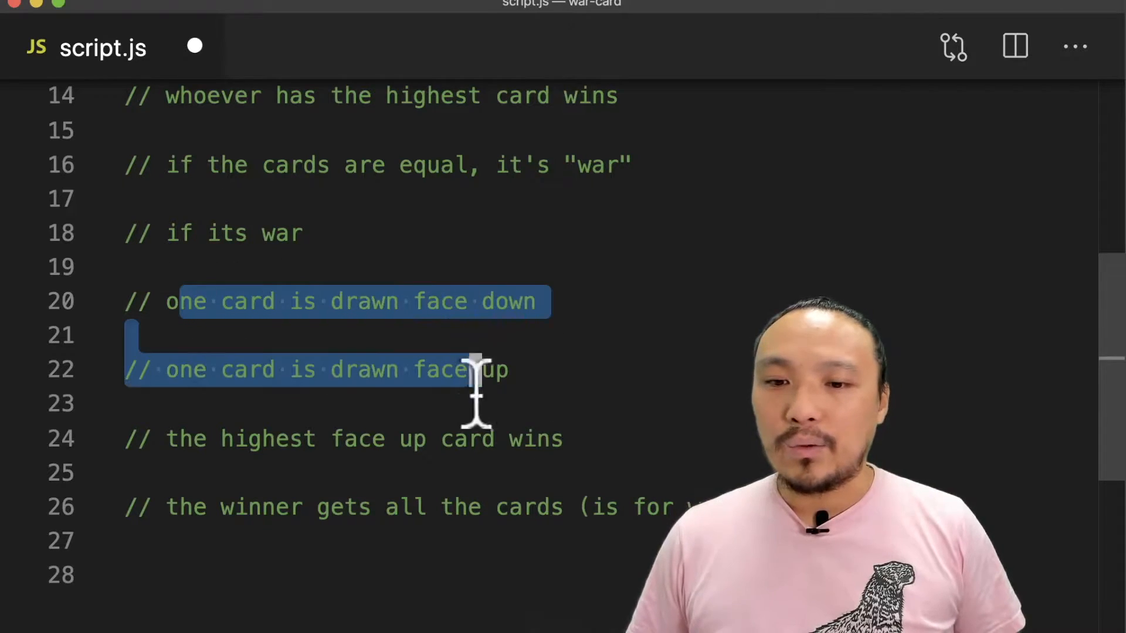
left_click_drag(474, 369, 482, 403)
scroll(481, 405, "up", 3)
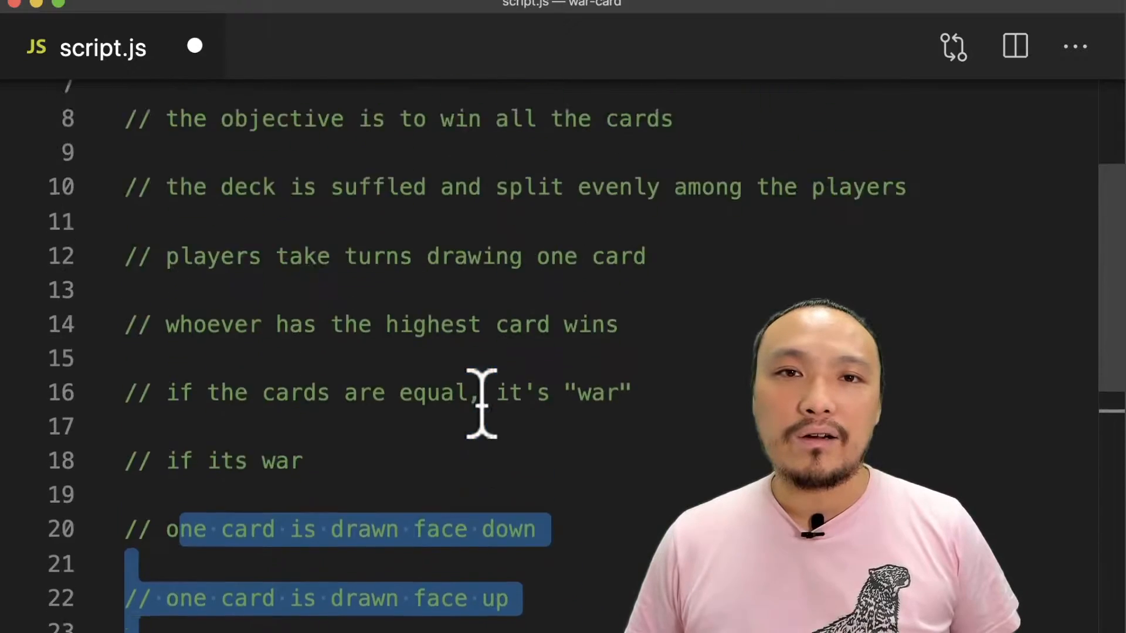
scroll(482, 404, "up", 3)
mouse_move(303, 265)
left_mouse_down()
mouse_move(486, 342)
mouse_move(540, 444)
left_mouse_up()
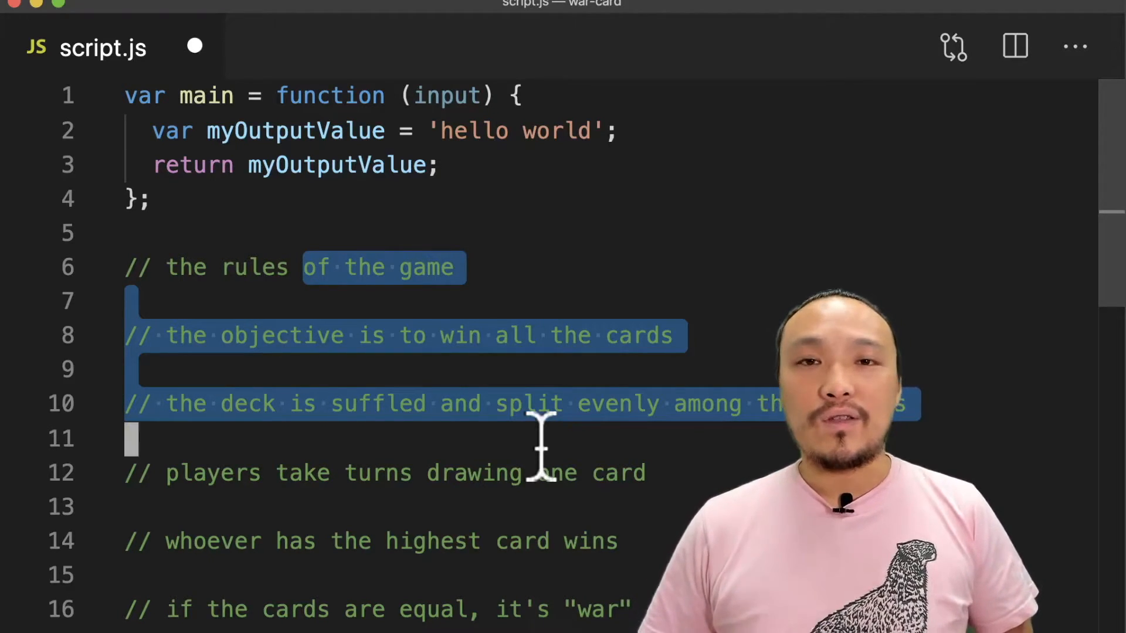
scroll(784, 303, "down", 8)
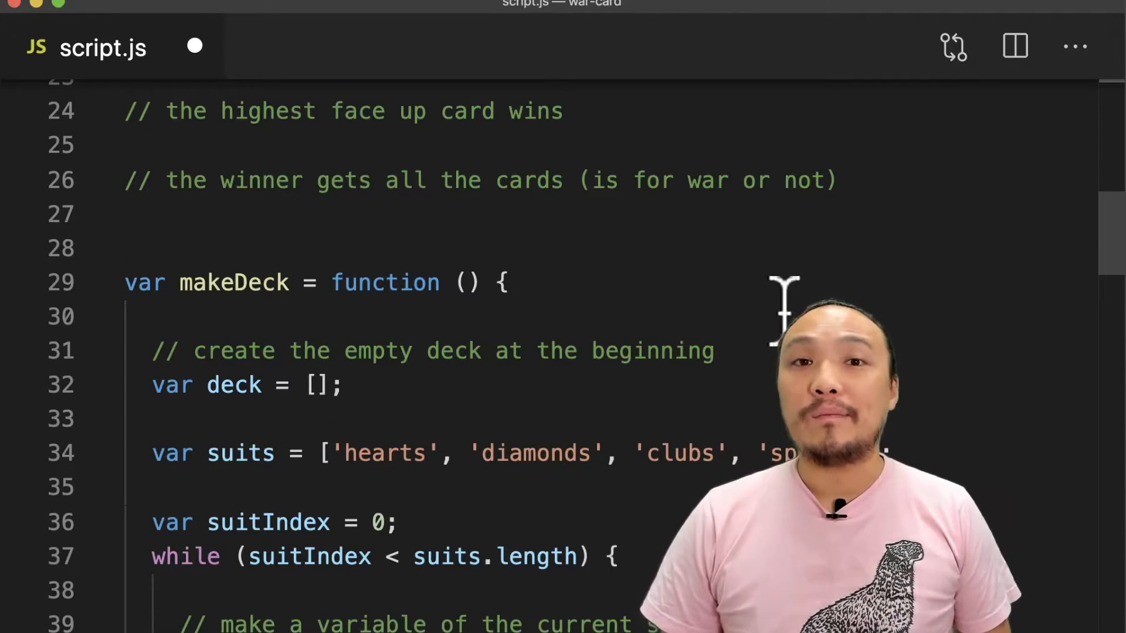
scroll(785, 303, "down", 1)
scroll(784, 304, "down", 4)
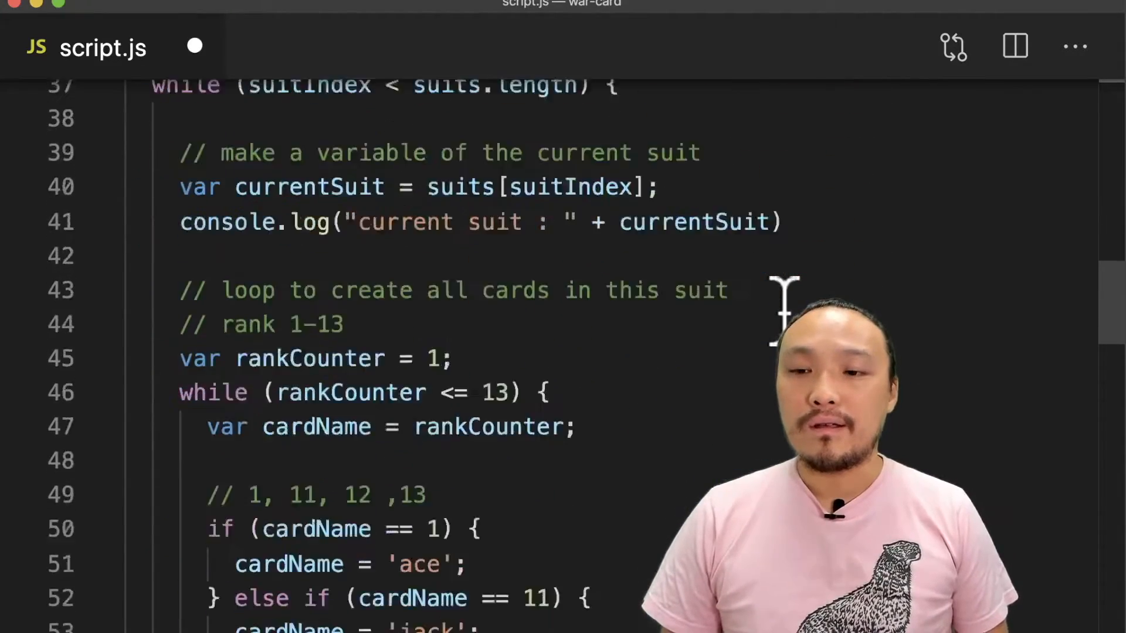
scroll(785, 308, "down", 3)
scroll(784, 307, "down", 8)
scroll(785, 308, "down", 2)
scroll(784, 308, "down", 1)
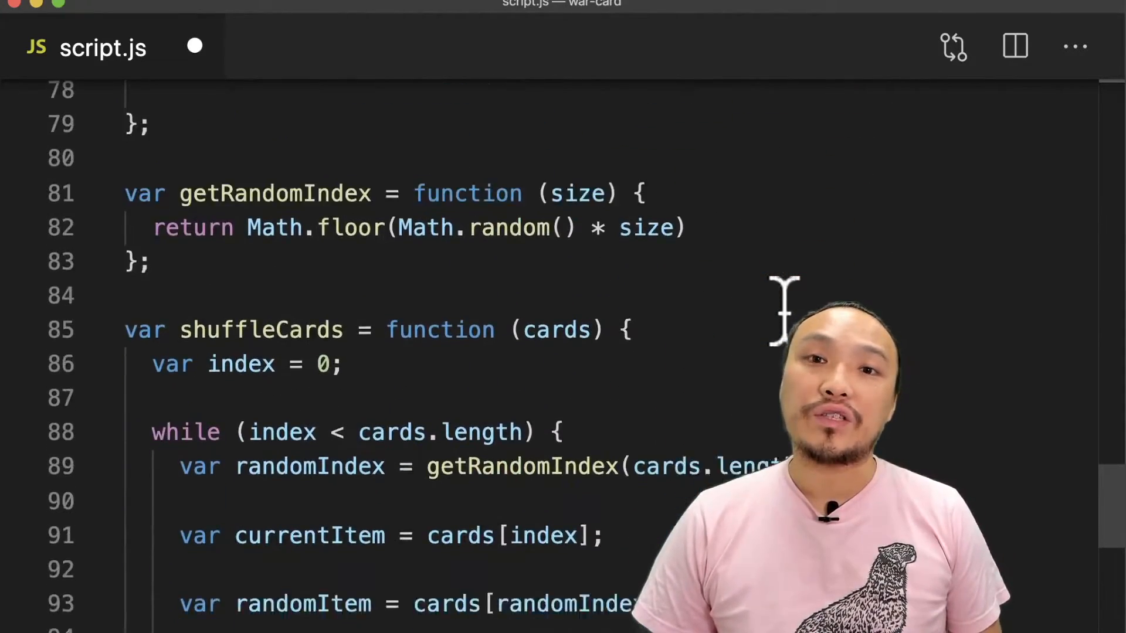
scroll(785, 307, "down", 3)
scroll(784, 308, "down", 1)
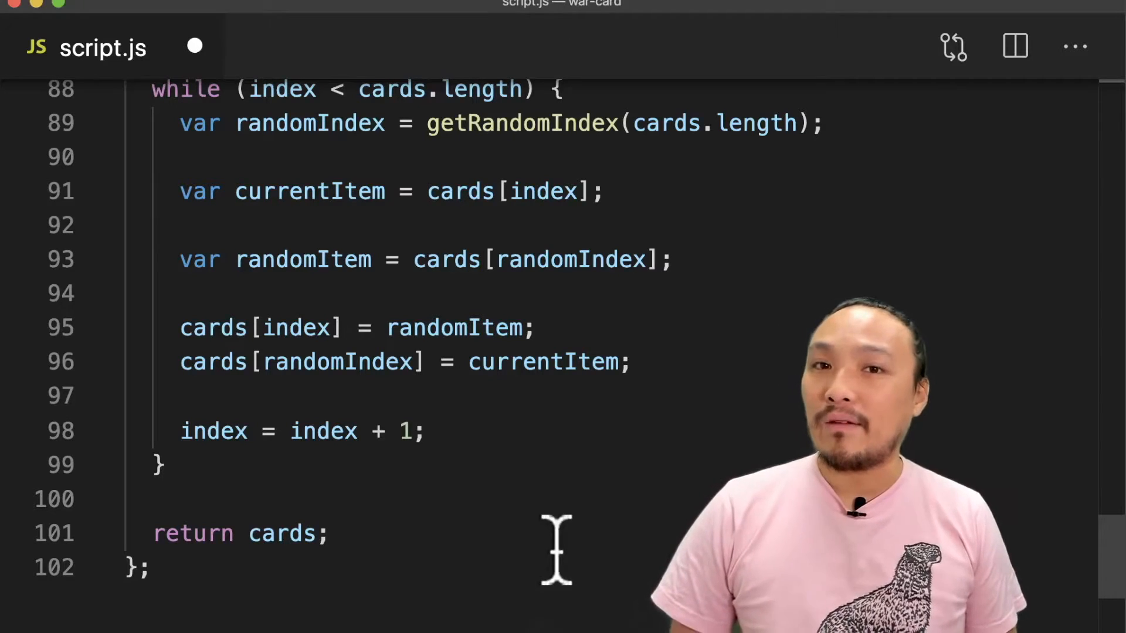
Declare var deck = shuffleCards(makeDeck()); below the shuffleCards function
left_click(533, 570)
key("Return")
key("Return")
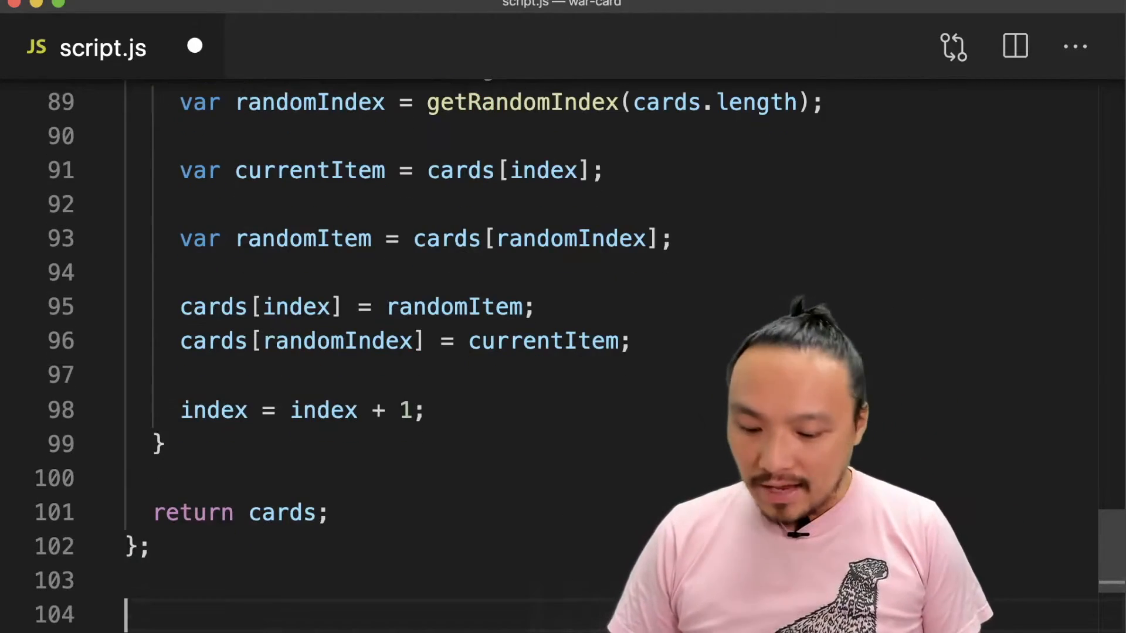
type("var ")
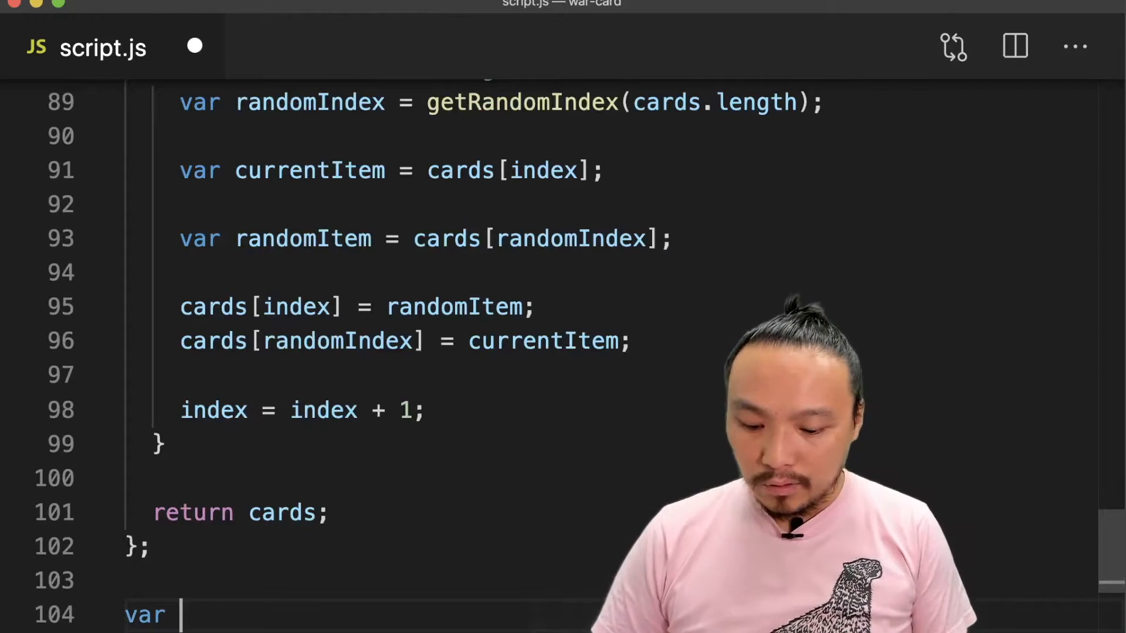
type("deck = shuffle")
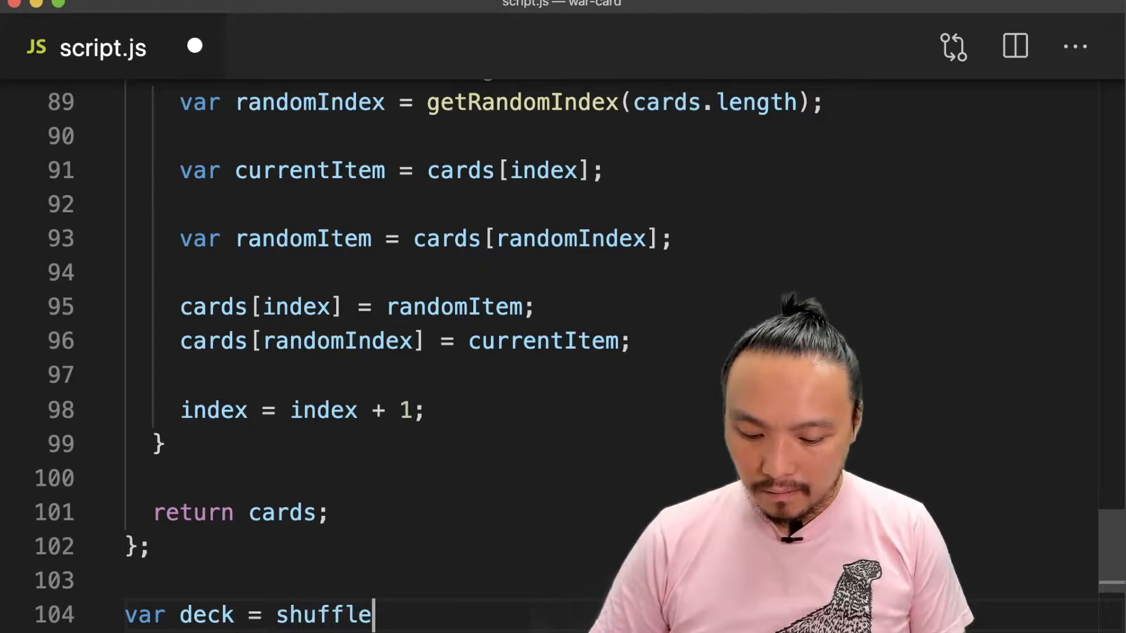
type("Cards(")
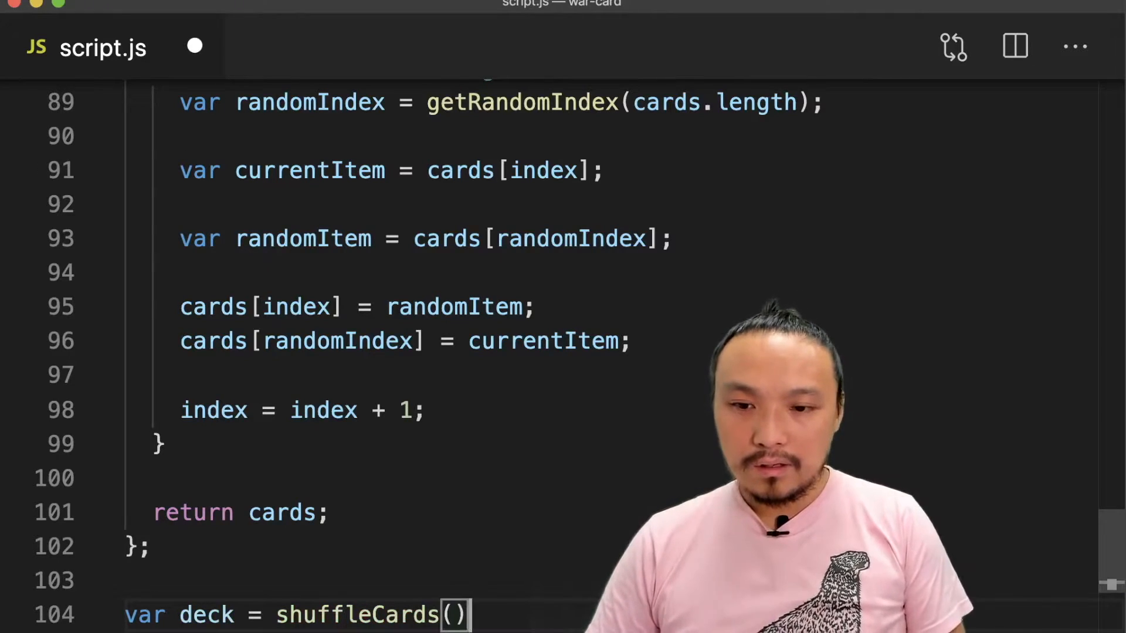
type(");")
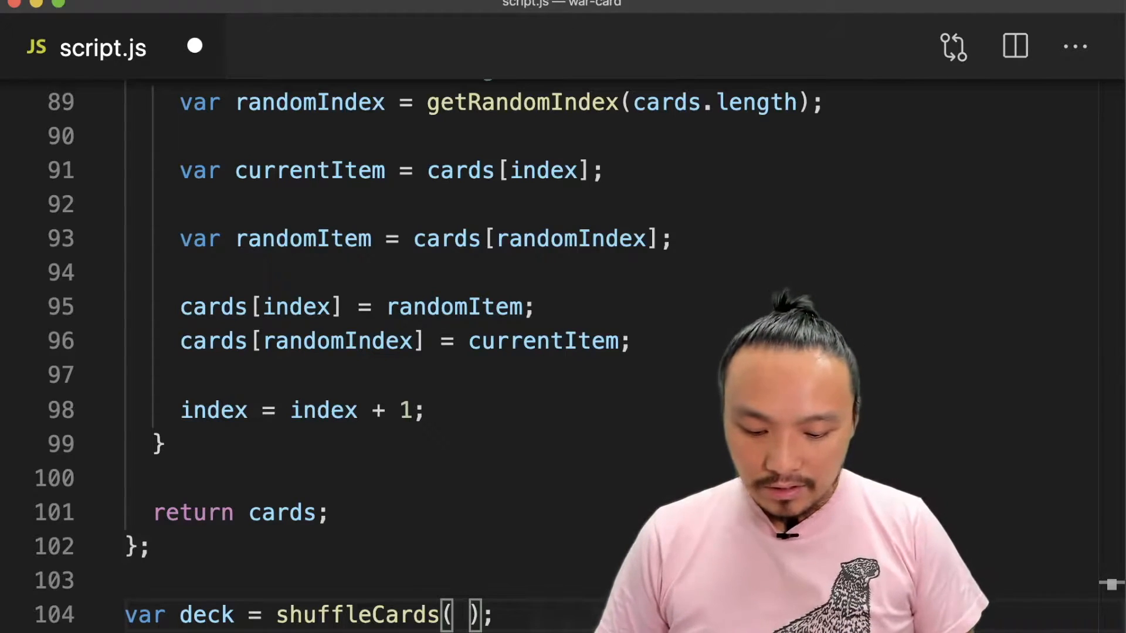
type("makeDeck")
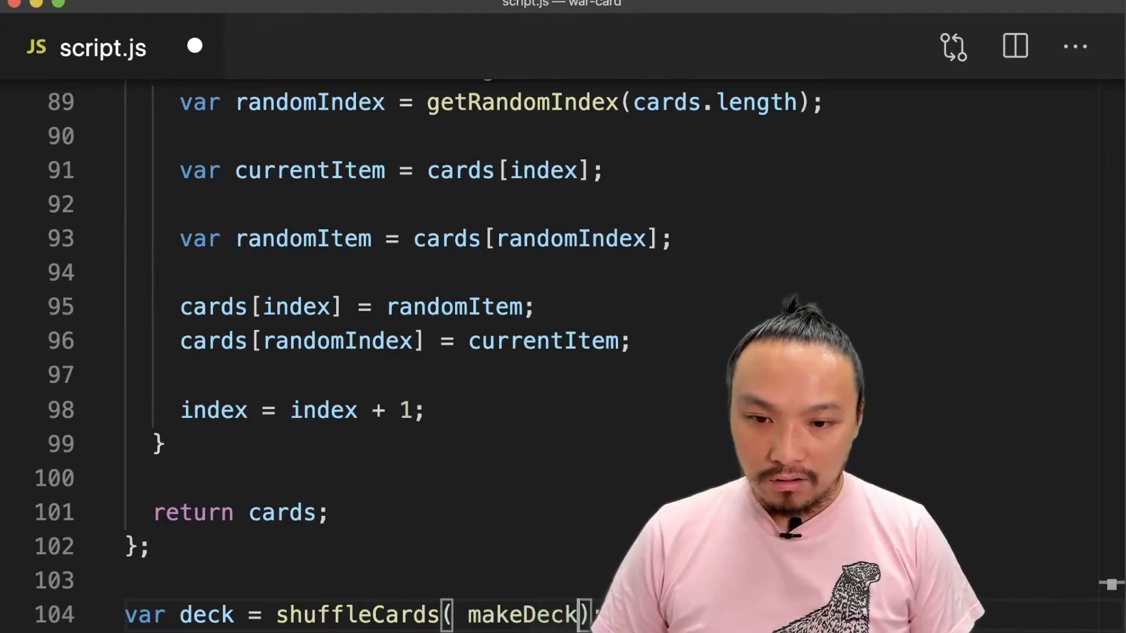
type("()")
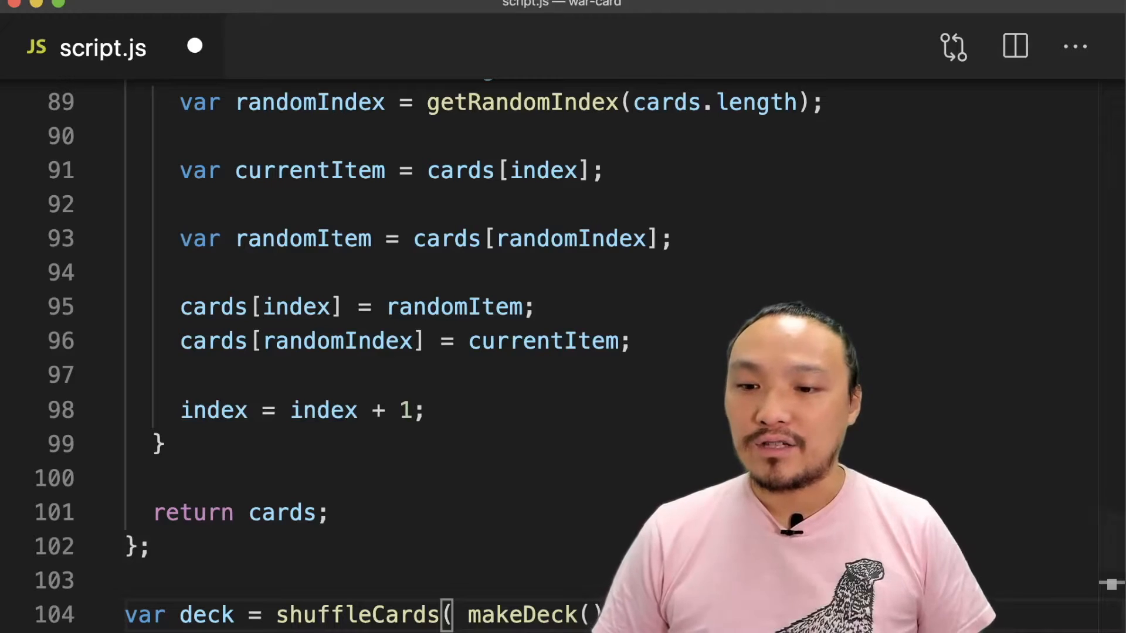
double_click(208, 607)
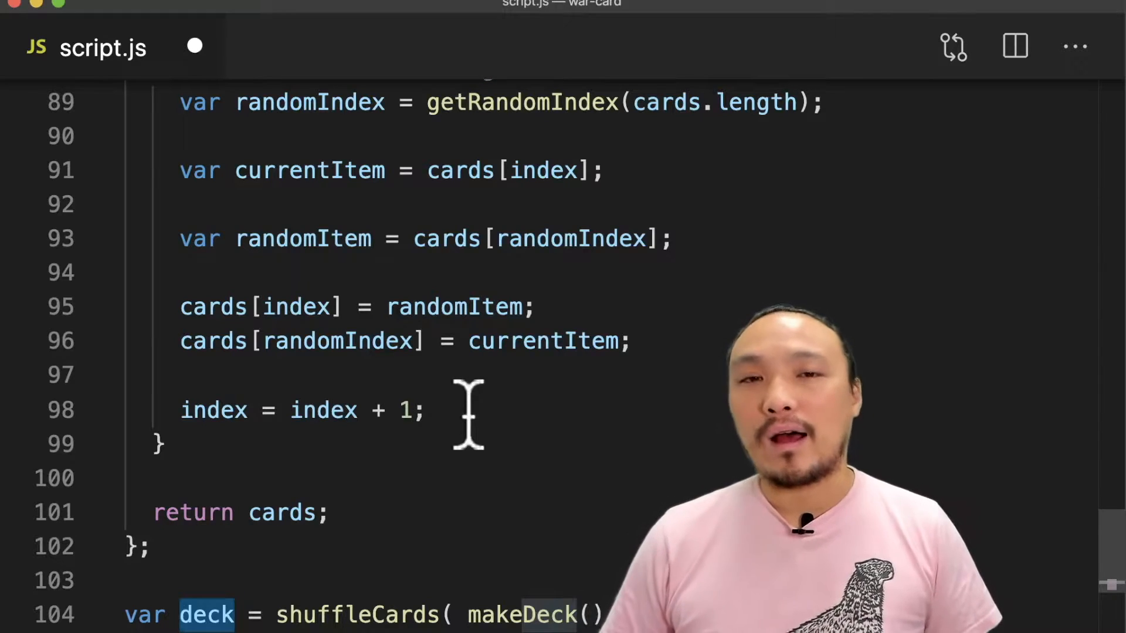
scroll(467, 414, "up", 1)
scroll(468, 413, "up", 15)
scroll(468, 413, "up", 5)
scroll(468, 414, "up", 6)
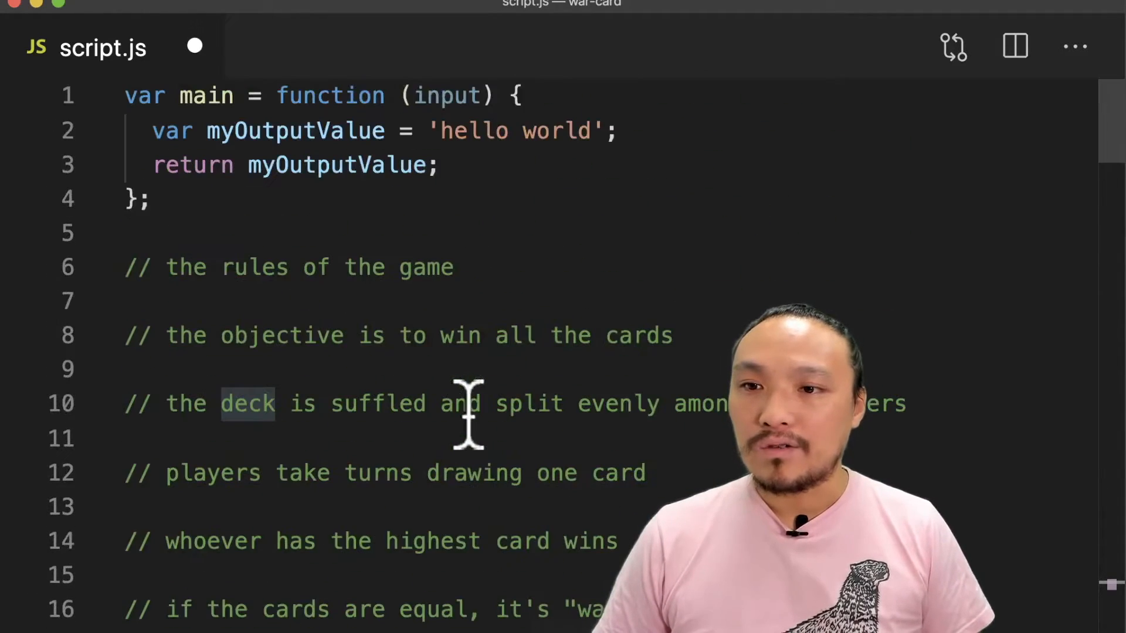
Clean main's header and add a var card = deck.pop(); line inside main
left_click(396, 91)
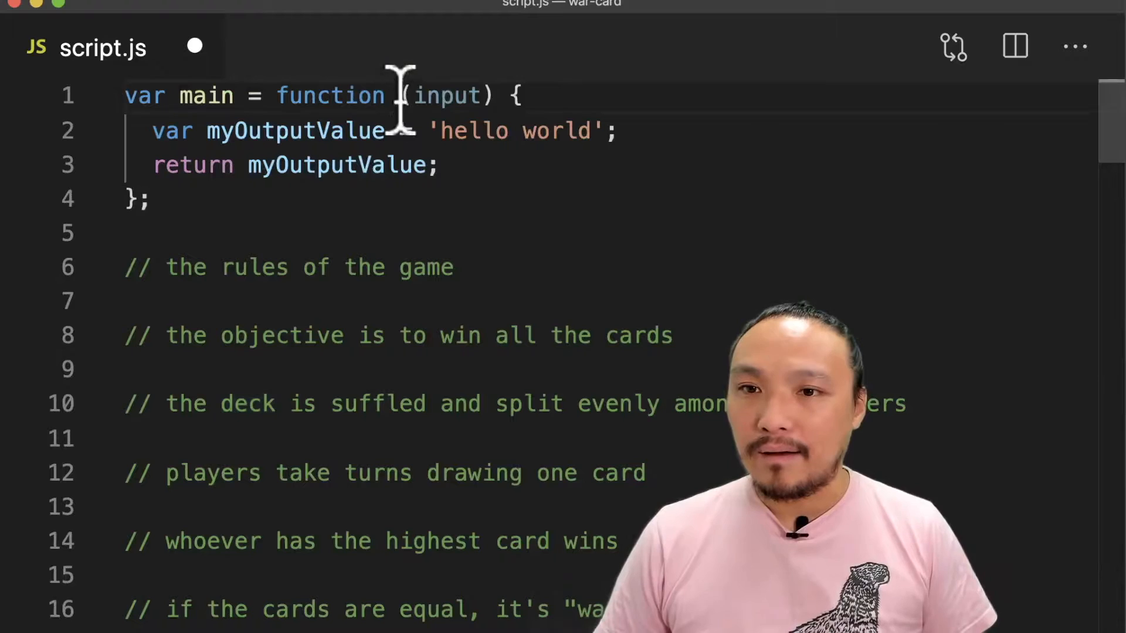
type("o")
key("shift+Left")
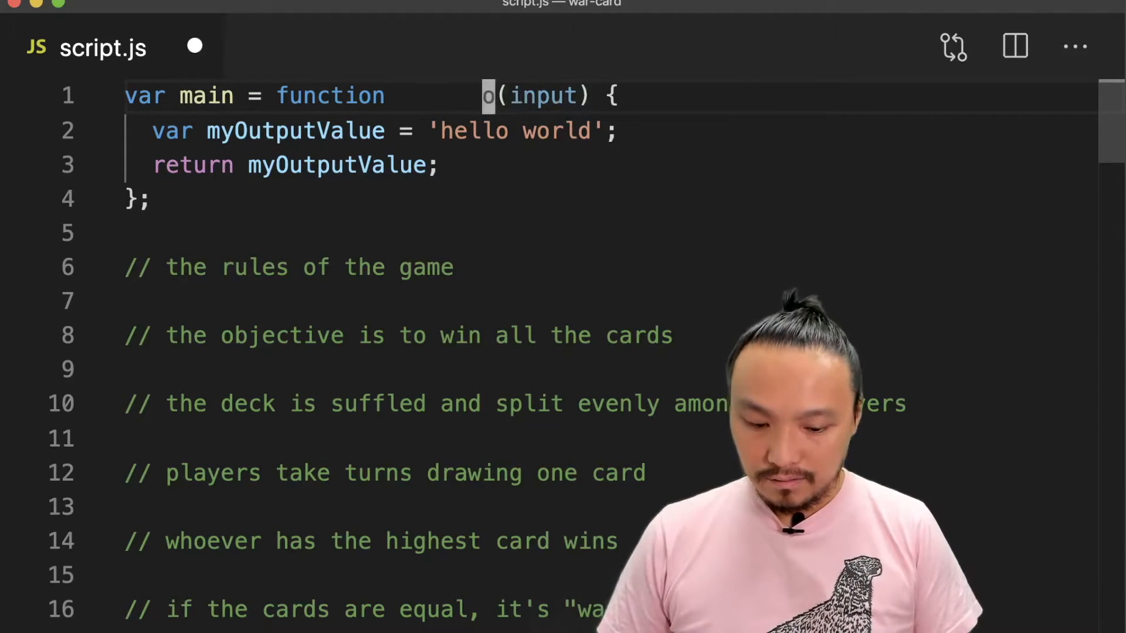
key("BackSpace")
key("BackSpace")
key("BackSpace")
key("Return")
type("var card = deck.pop")
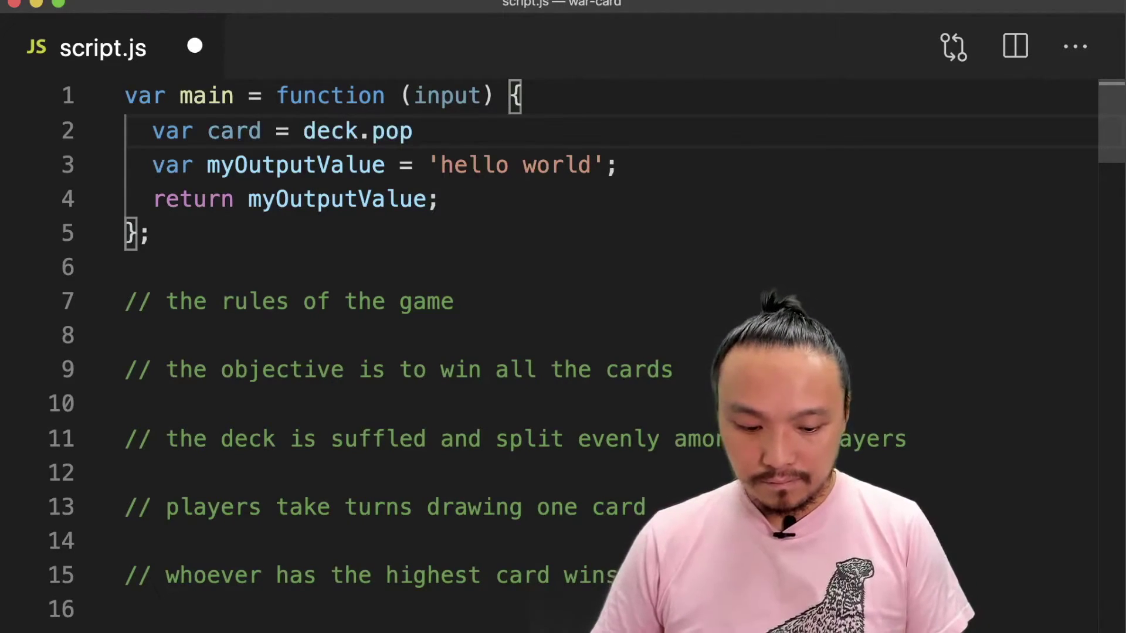
type("()")
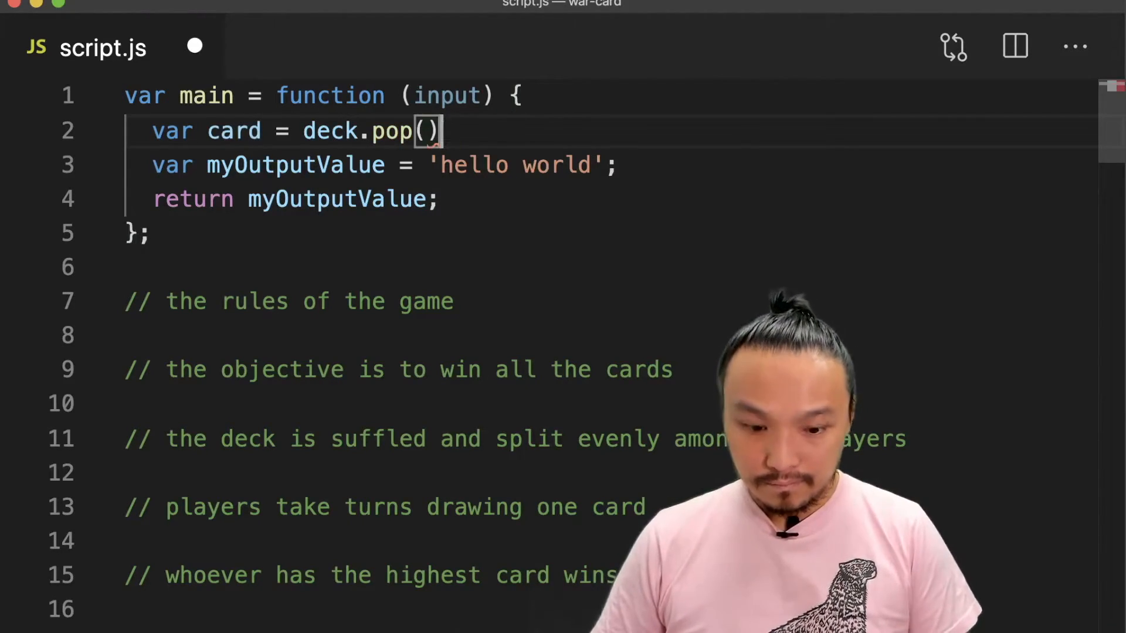
type(";")
Append + card.name + ' of ' + card.suit to the hello world output string
key("Down")
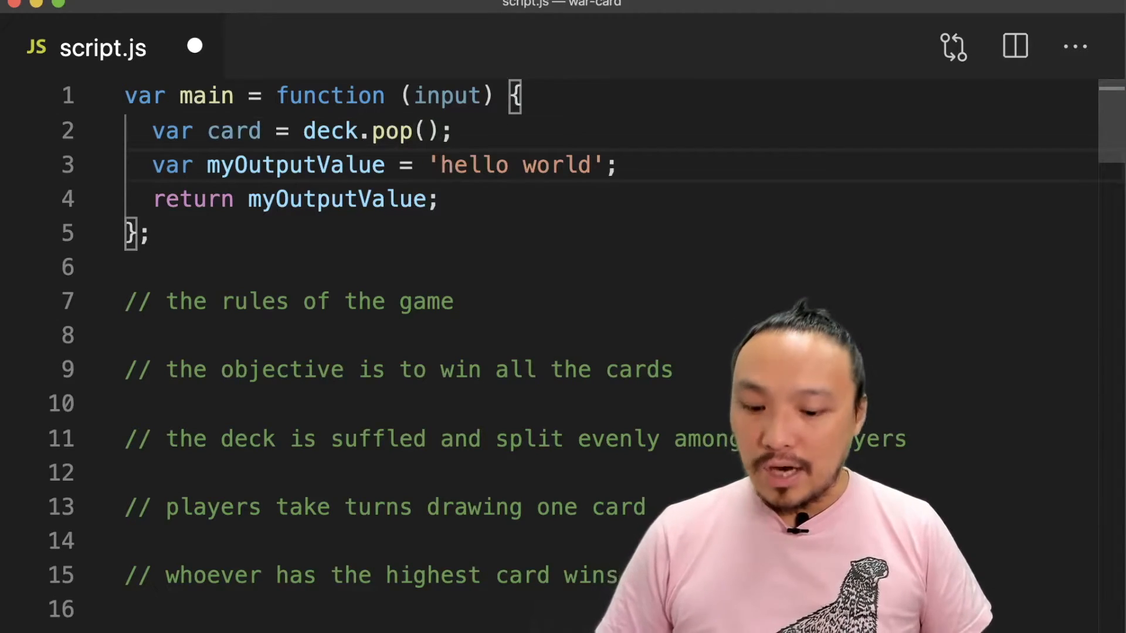
key("h")
key("a")
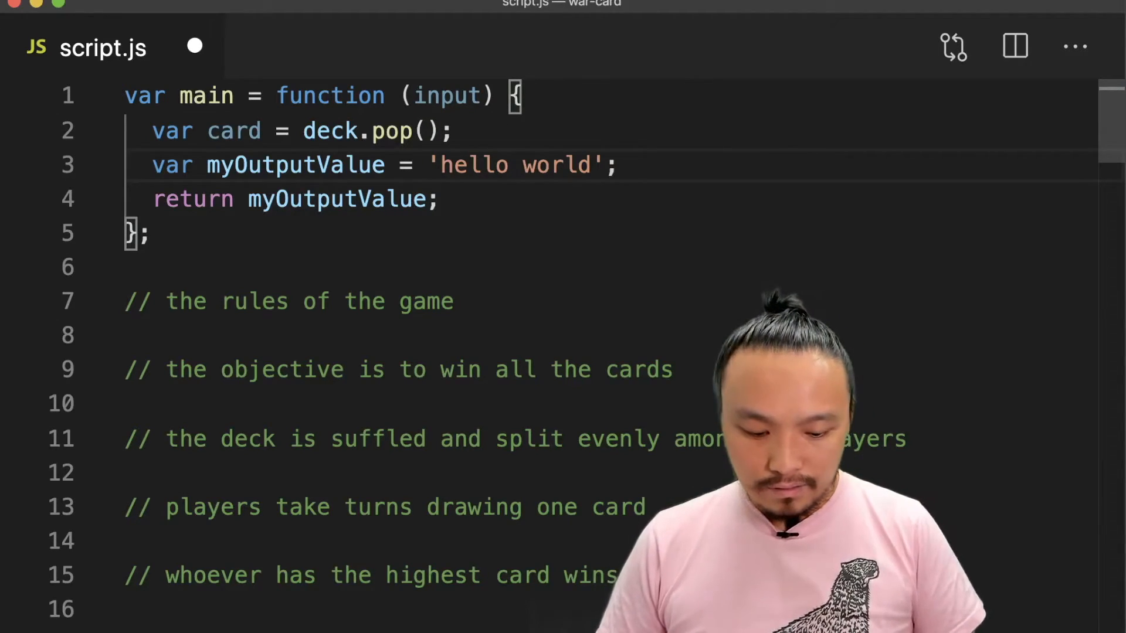
type(":")
key("Right")
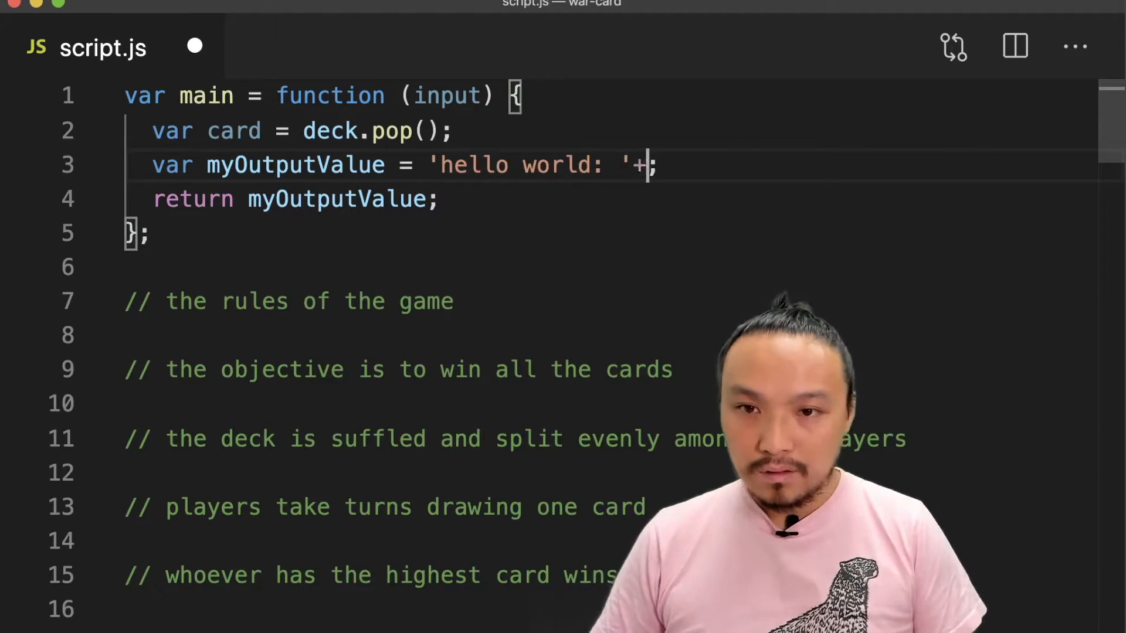
type("card.name+ ' of")
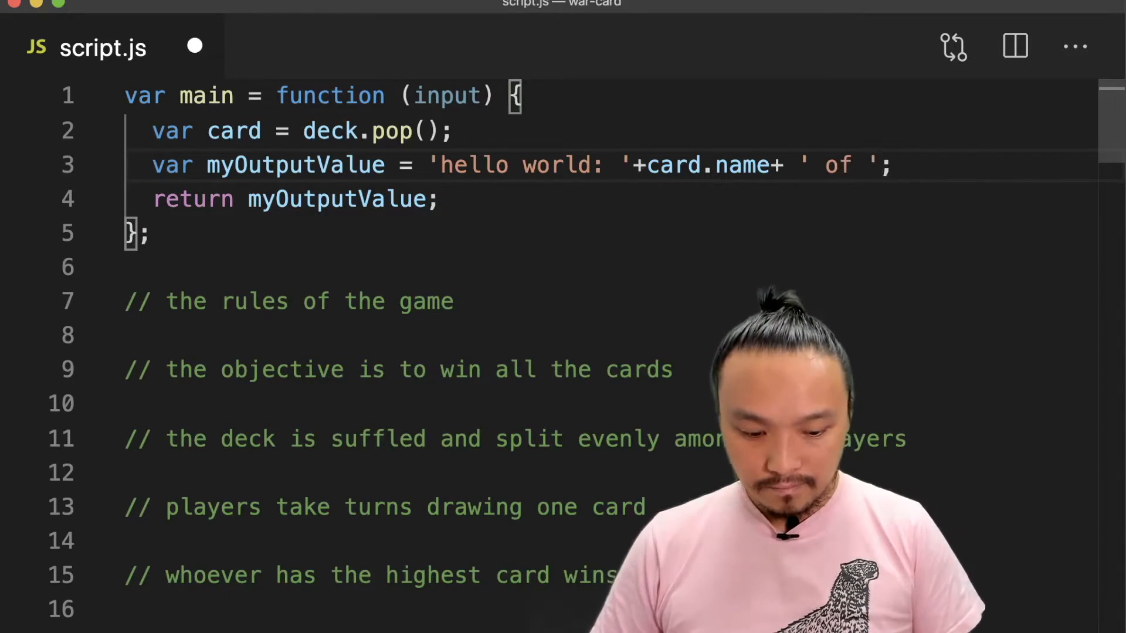
type("card.suit")
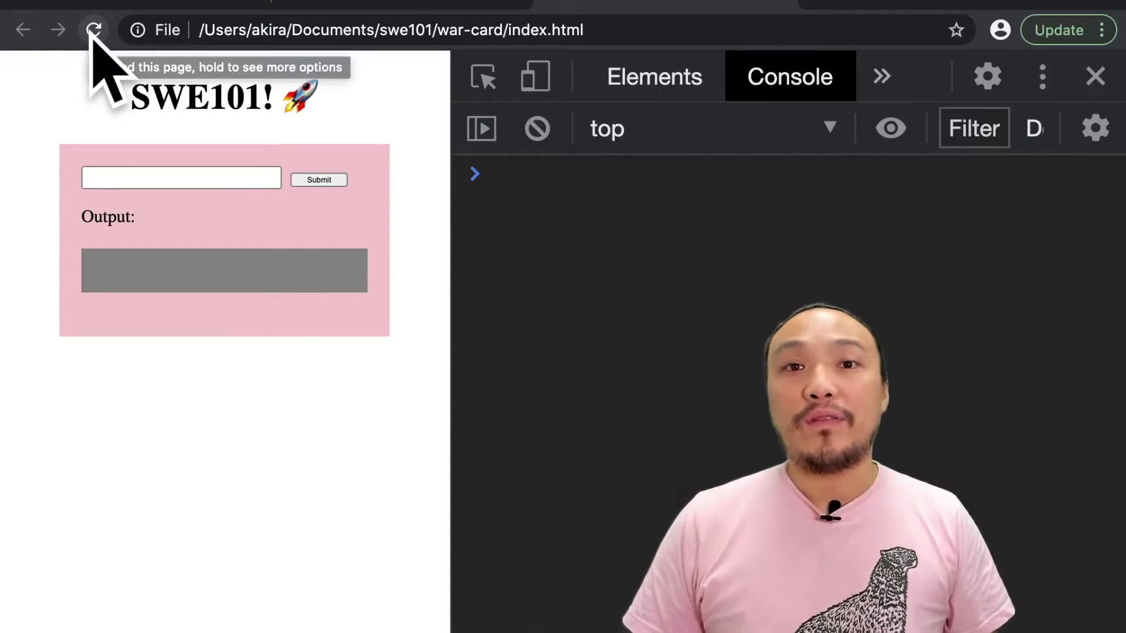
Reload the war-card page and submit repeatedly to see different drawn cards like 2 of diamonds
left_click(93, 30)
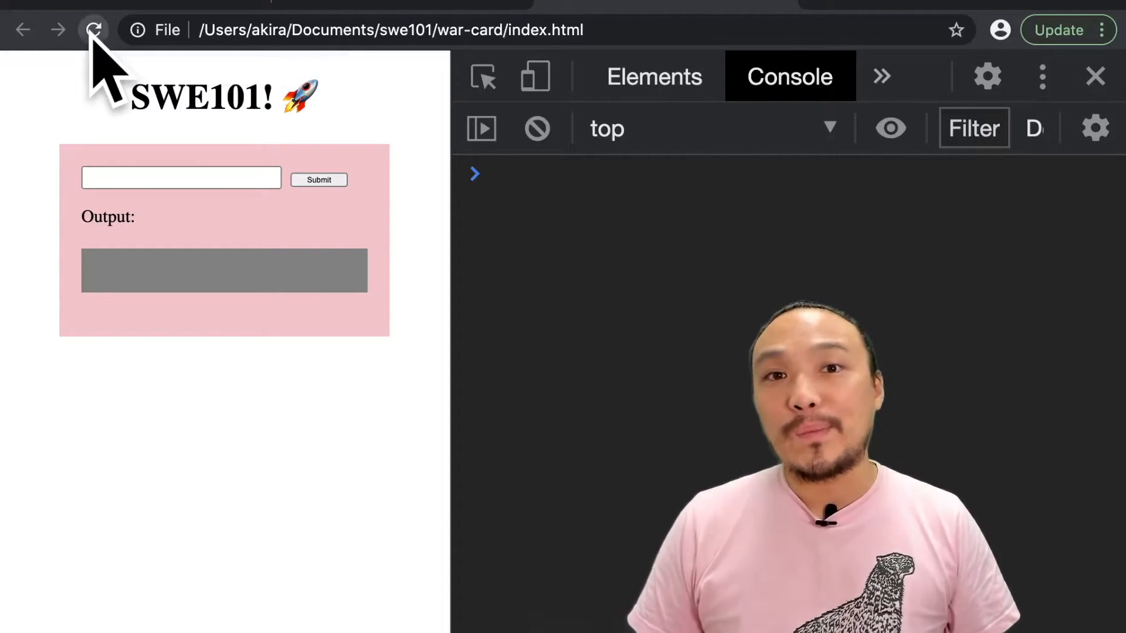
left_click(317, 180)
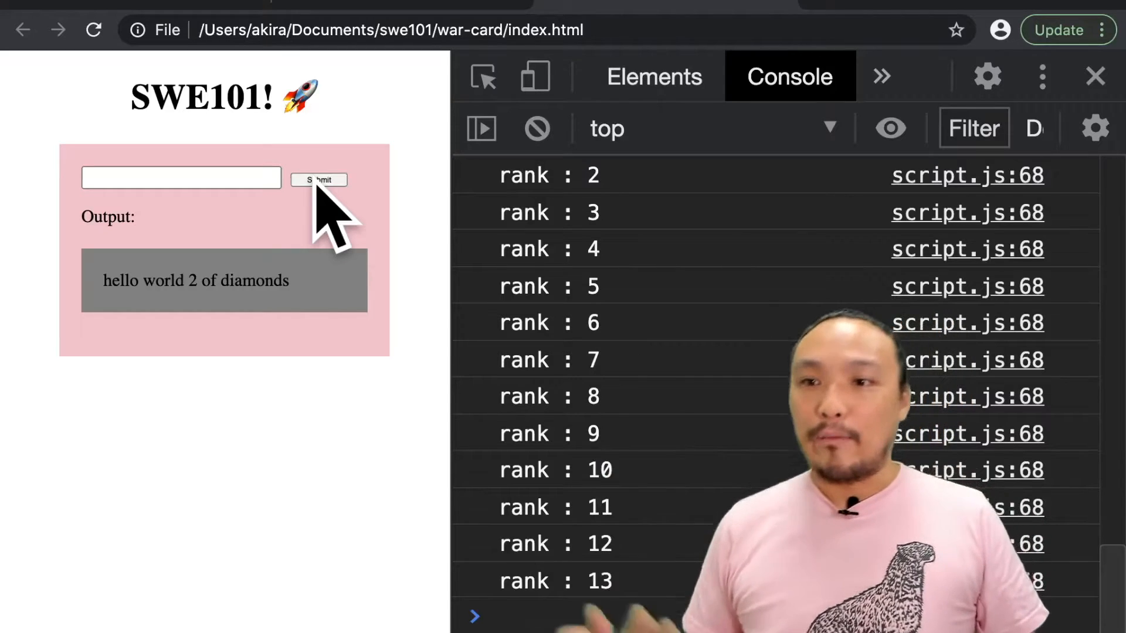
left_click(317, 181)
left_click(317, 180)
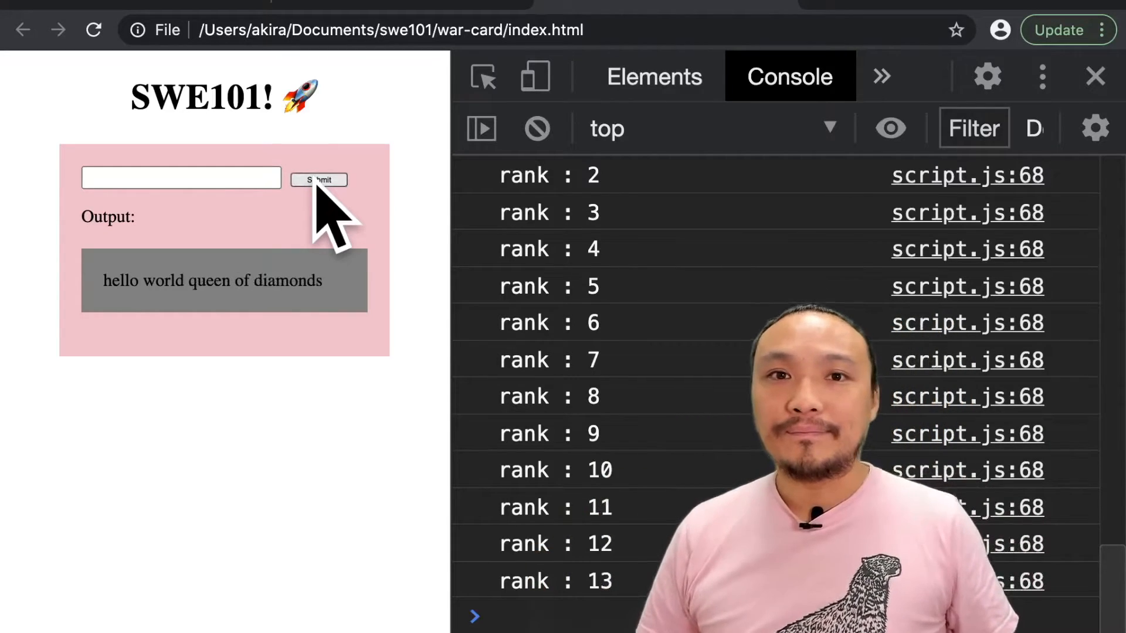
left_click(317, 180)
left_click(317, 180)
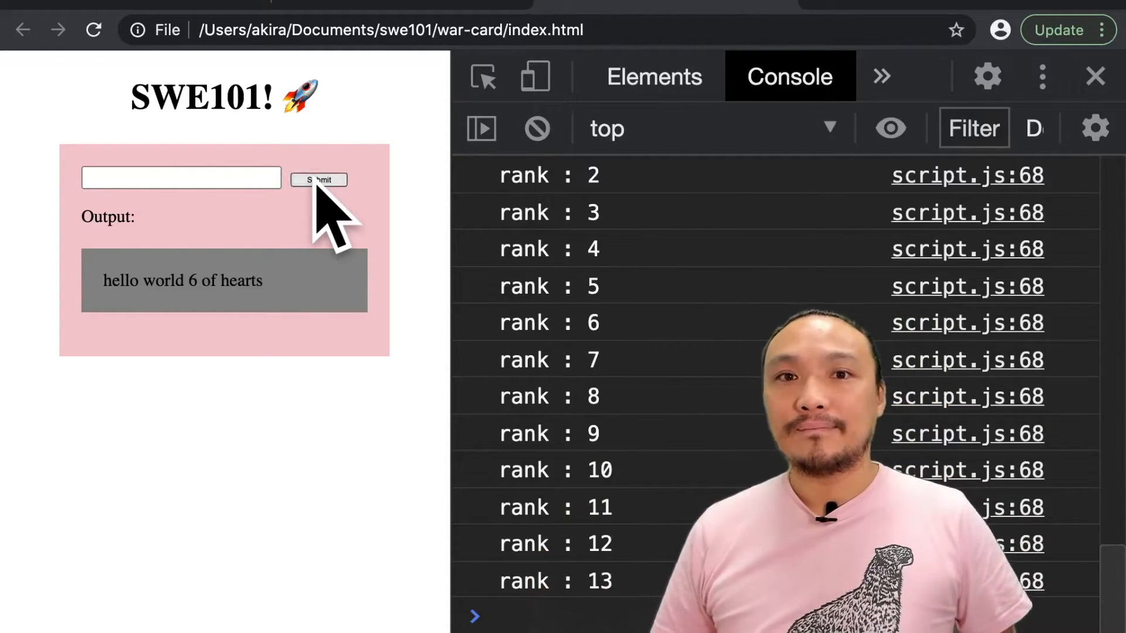
left_click(316, 184)
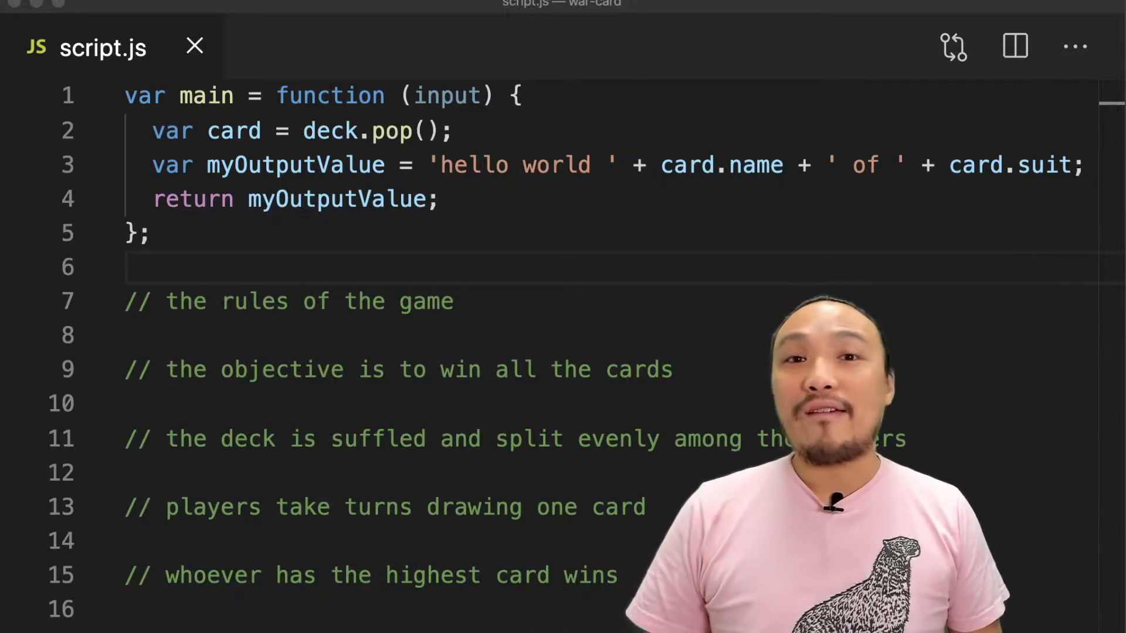
left_click(21, 403)
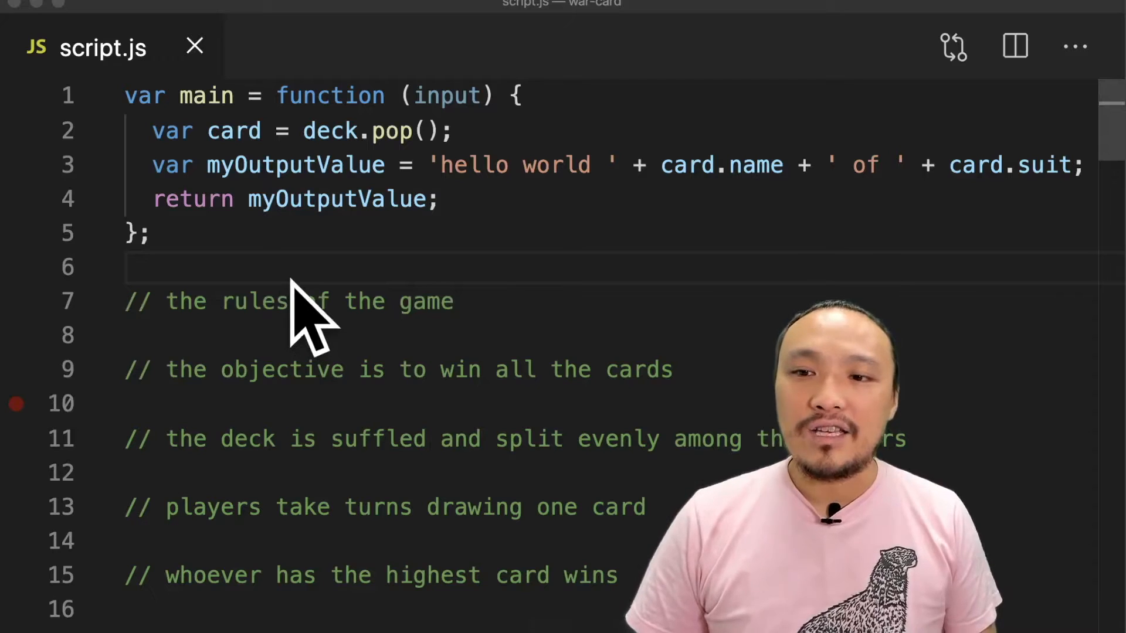
left_click_drag(290, 268, 666, 508)
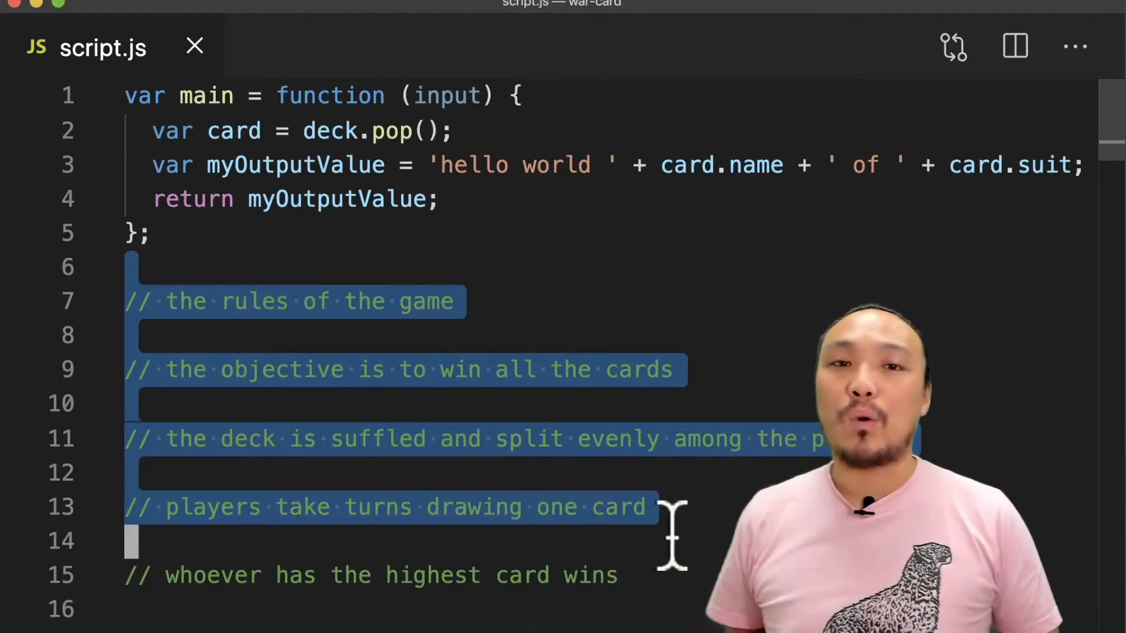
left_click_drag(671, 522, 671, 529)
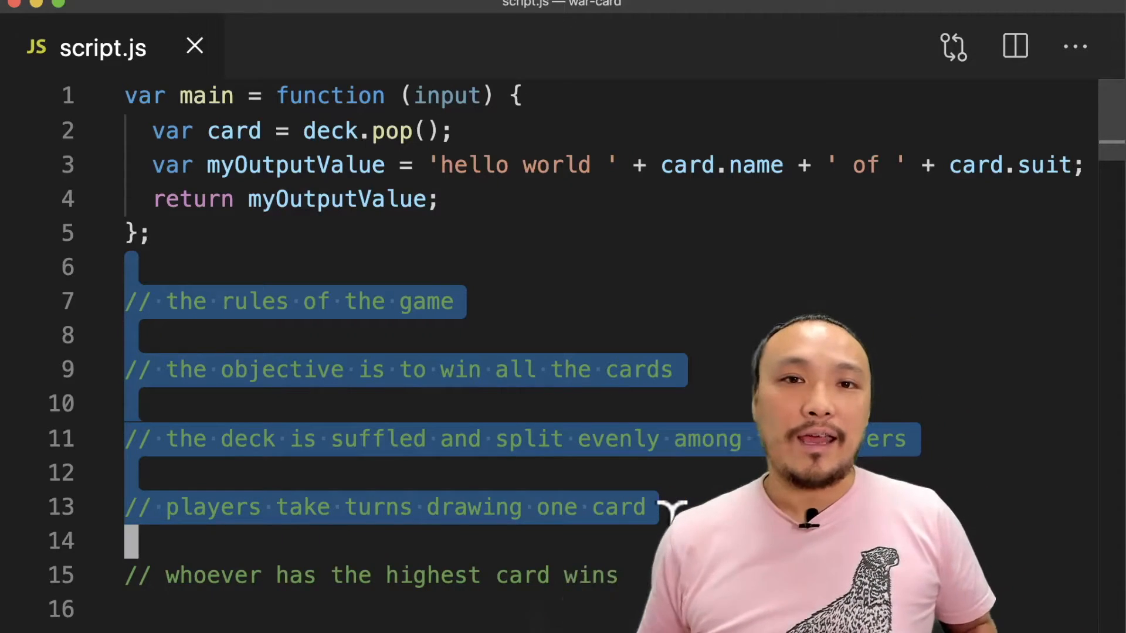
key("Escape")
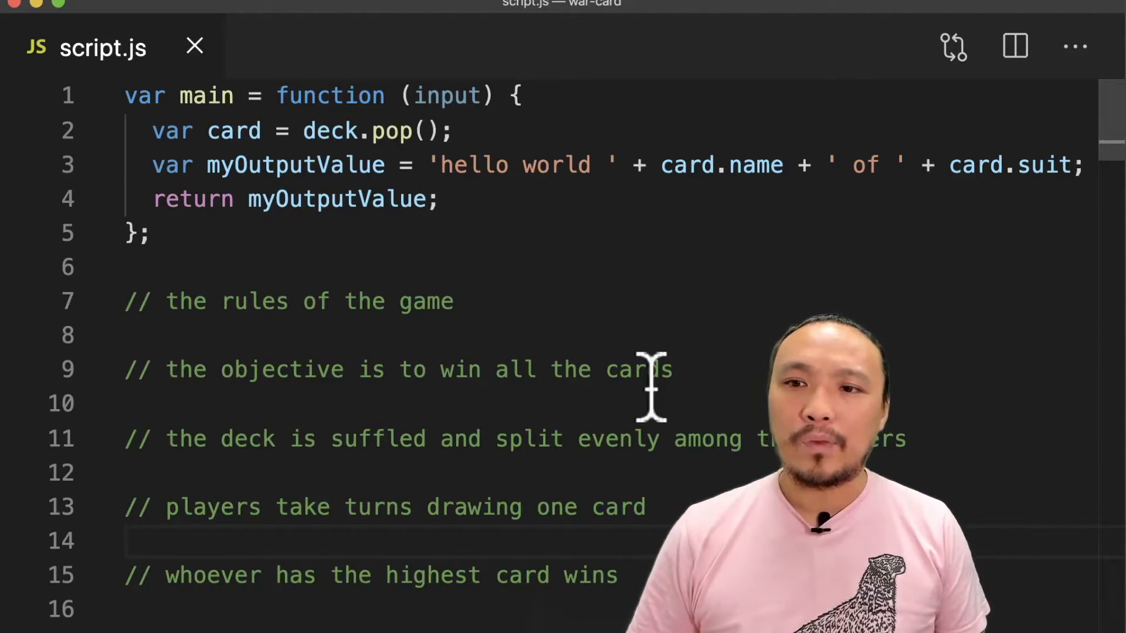
scroll(652, 387, "down", 2)
scroll(651, 387, "down", 3)
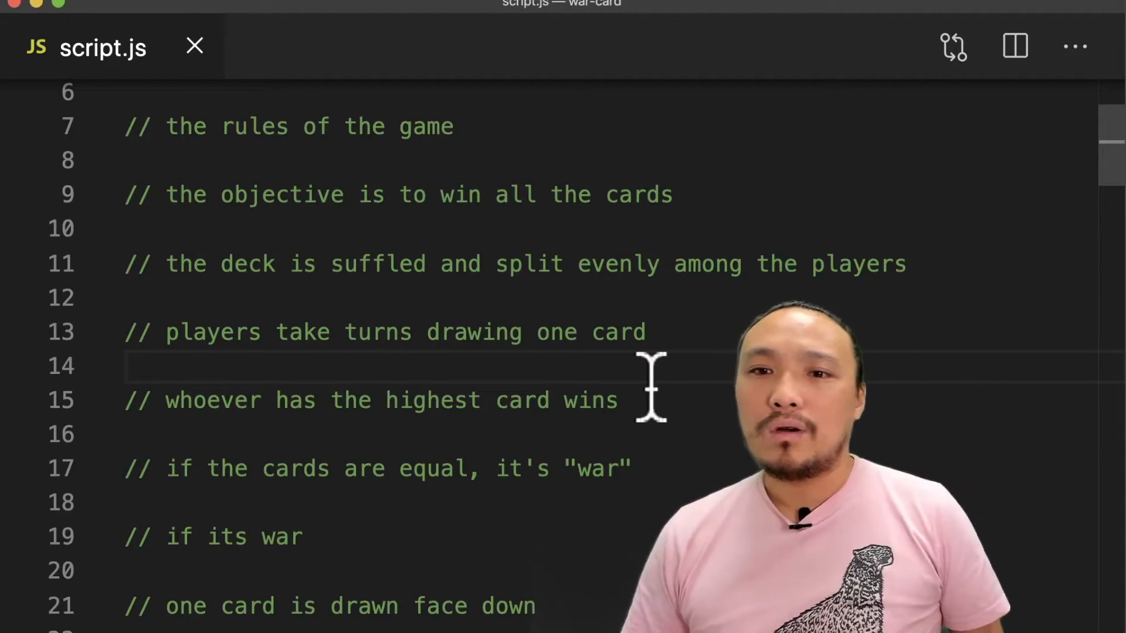
left_click(334, 194)
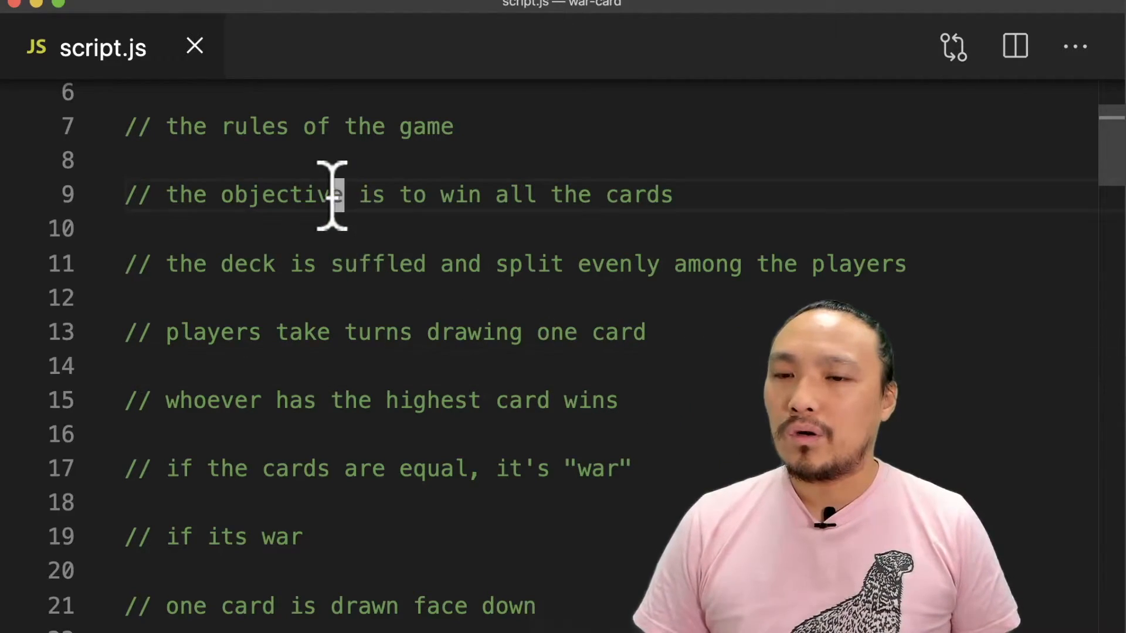
mouse_move(333, 195)
left_mouse_down()
mouse_move(704, 205)
mouse_move(691, 395)
left_mouse_up()
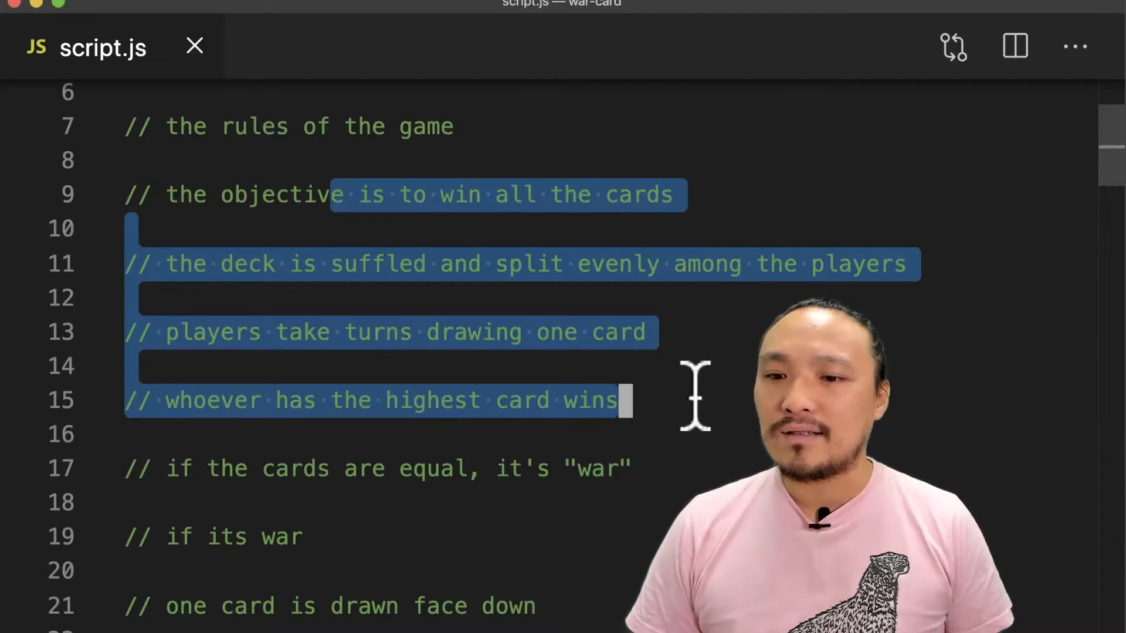
scroll(692, 387, "down", 5)
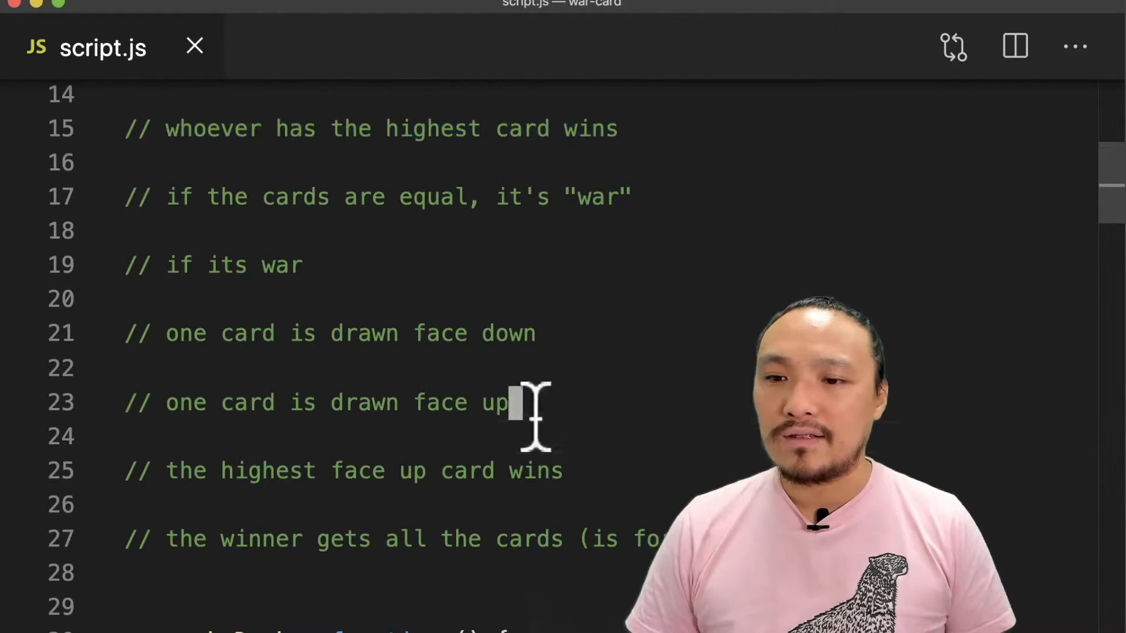
left_click_drag(533, 402, 360, 296)
scroll(357, 299, "up", 3)
scroll(358, 299, "up", 3)
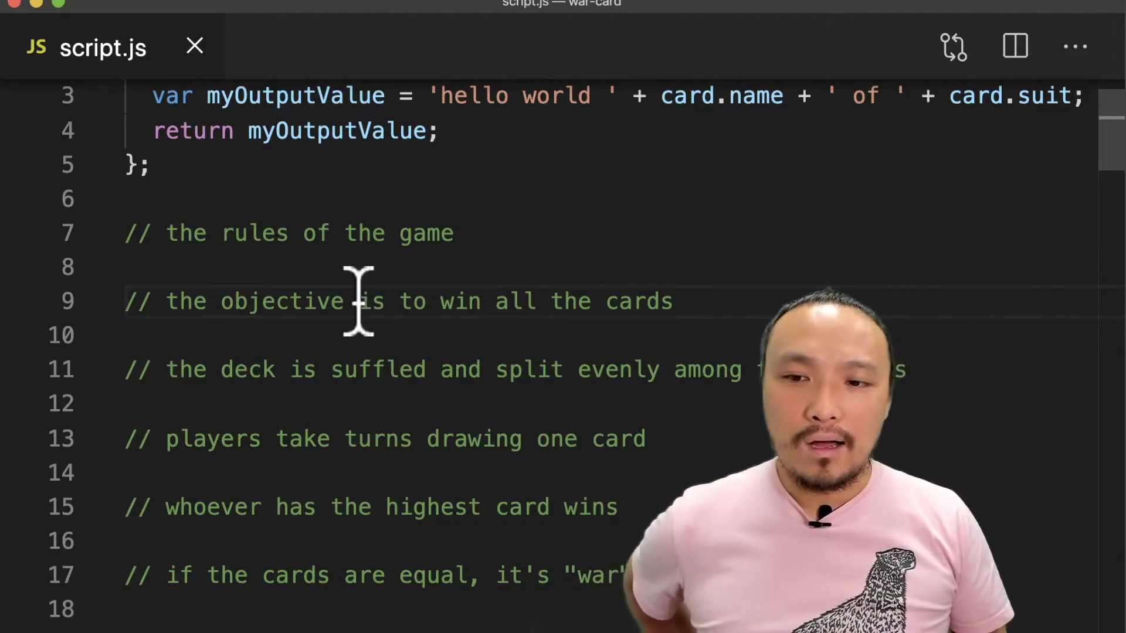
left_click_drag(330, 369, 125, 369)
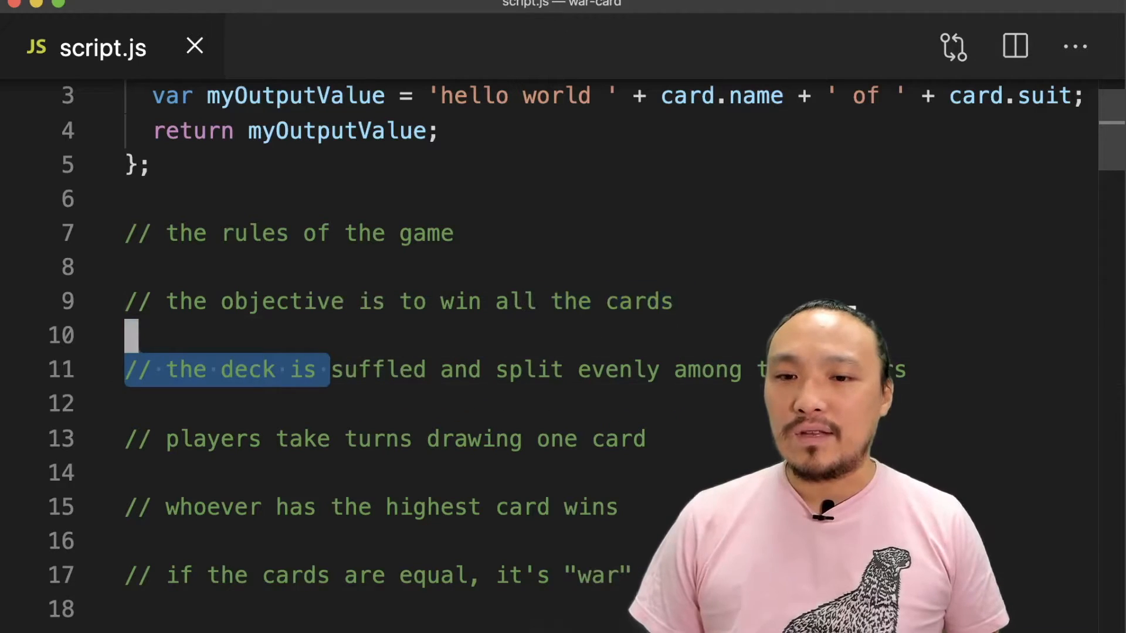
left_click(895, 372, "shift")
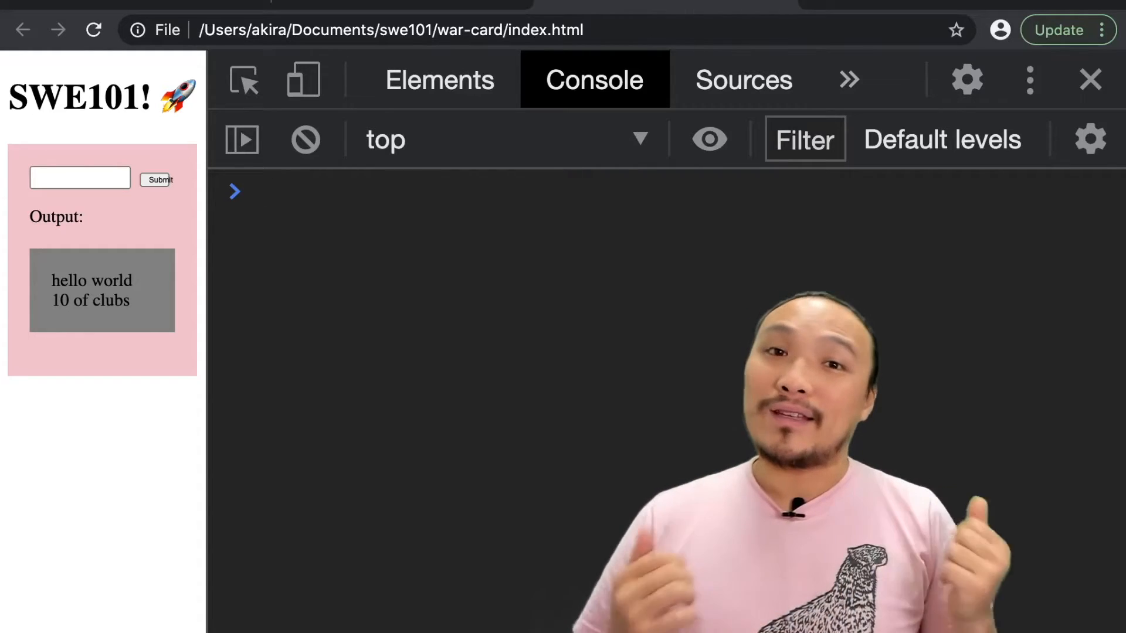
type("ca")
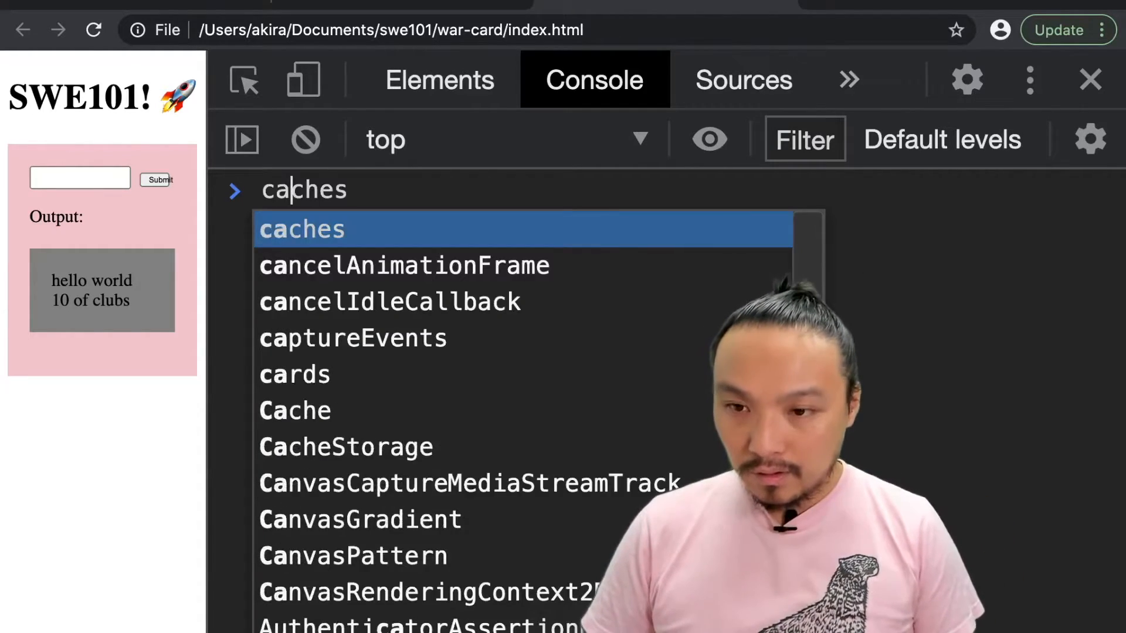
Declare cards = [2,3,4,5,6,7] in the console and run var splitted = cards.splice(0,3);
key("BackSpace")
key("BackSpace")
type("va")
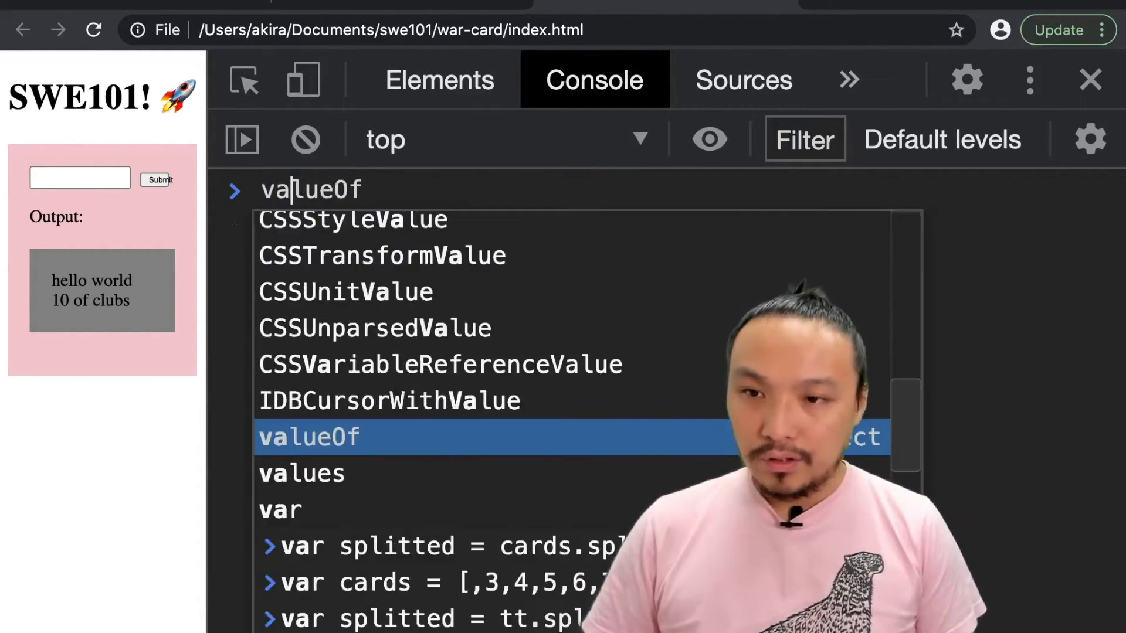
type("r cards = [")
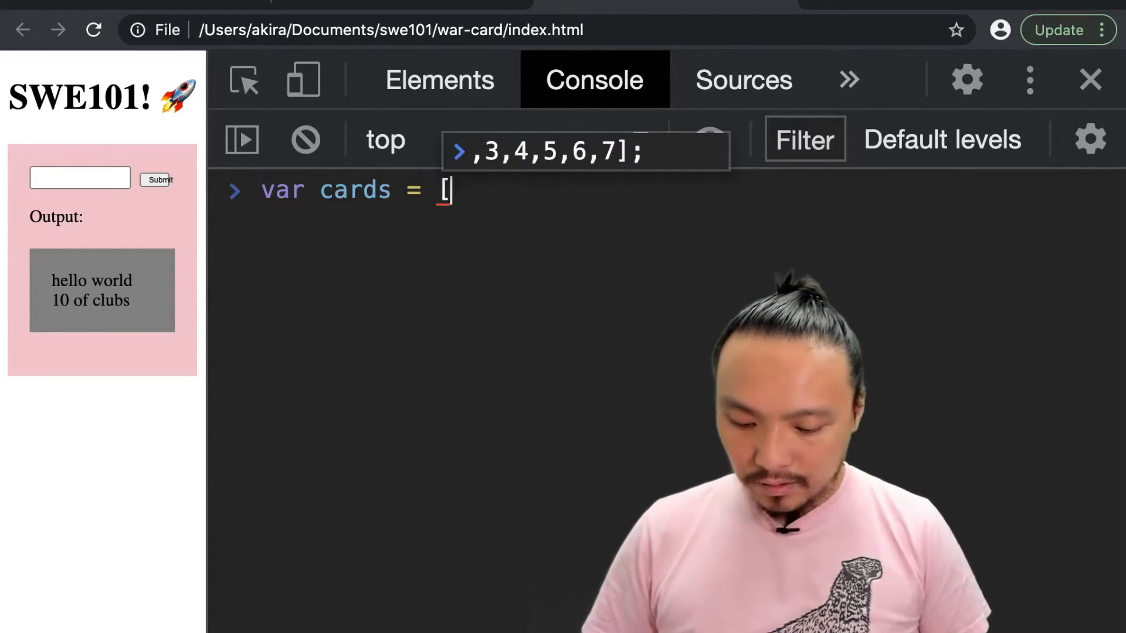
type("2,3,4,5,6,7")
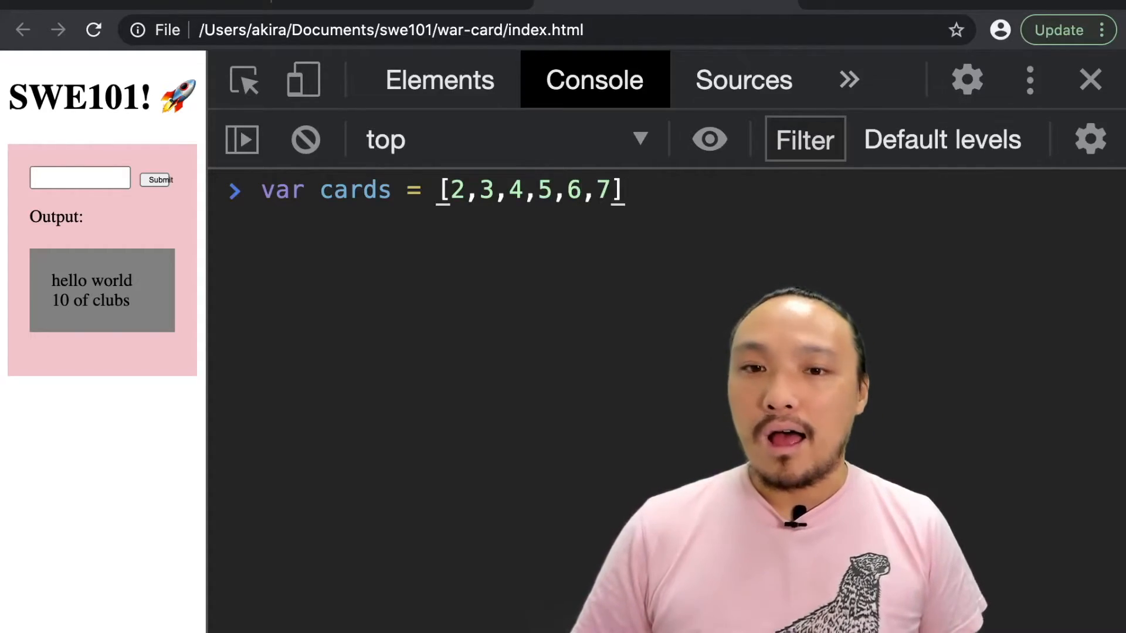
type(";")
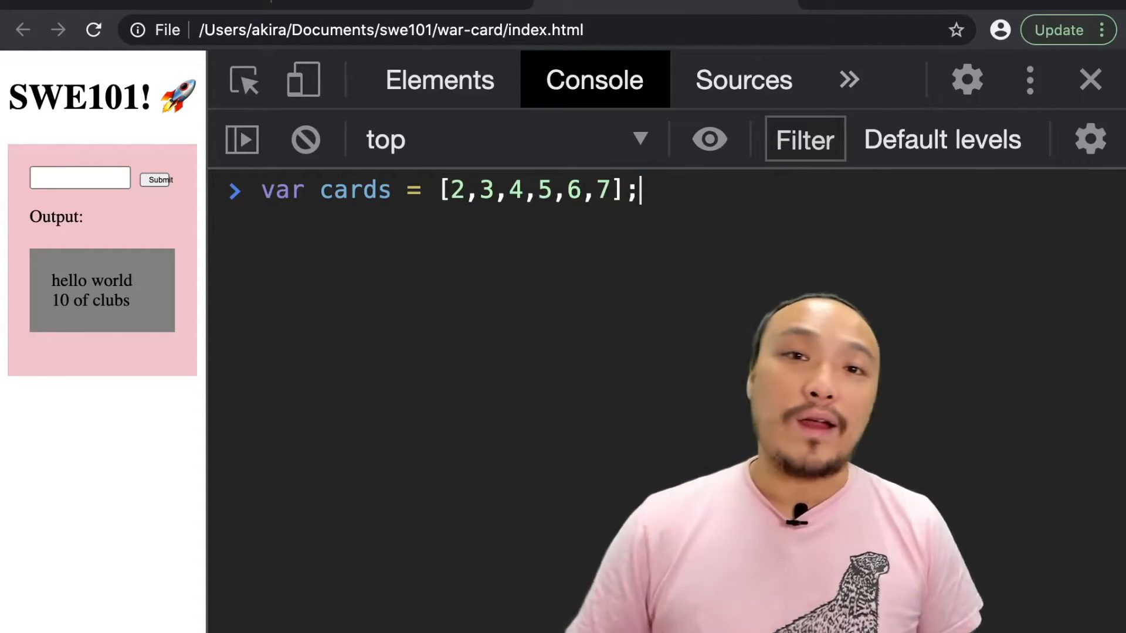
key("Return")
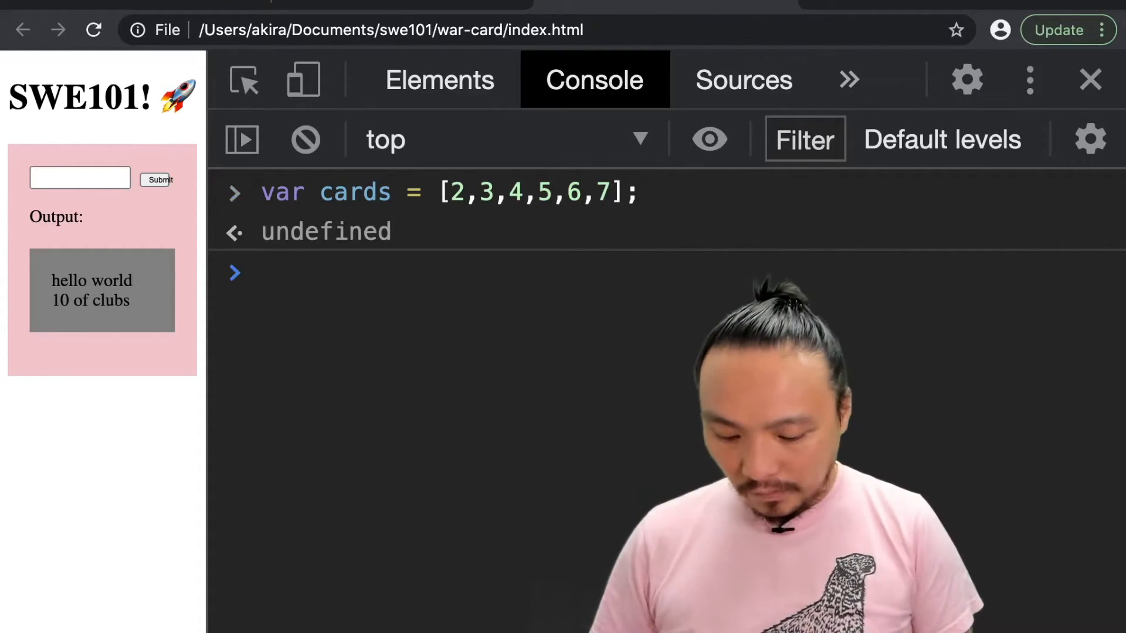
type("var splitte")
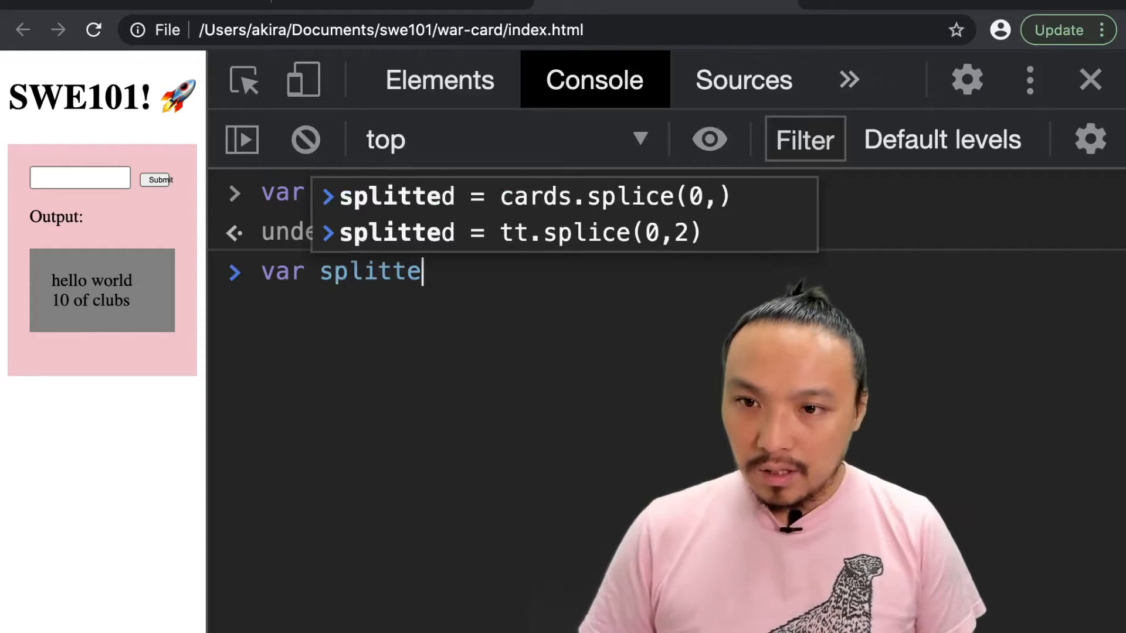
type("d = car")
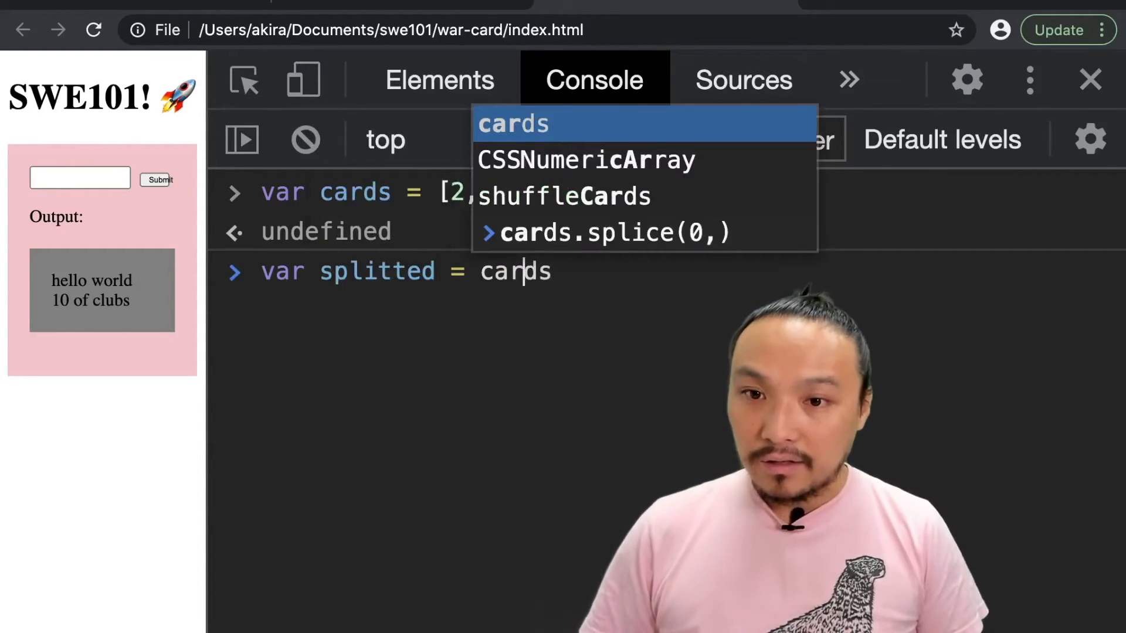
type("ds.")
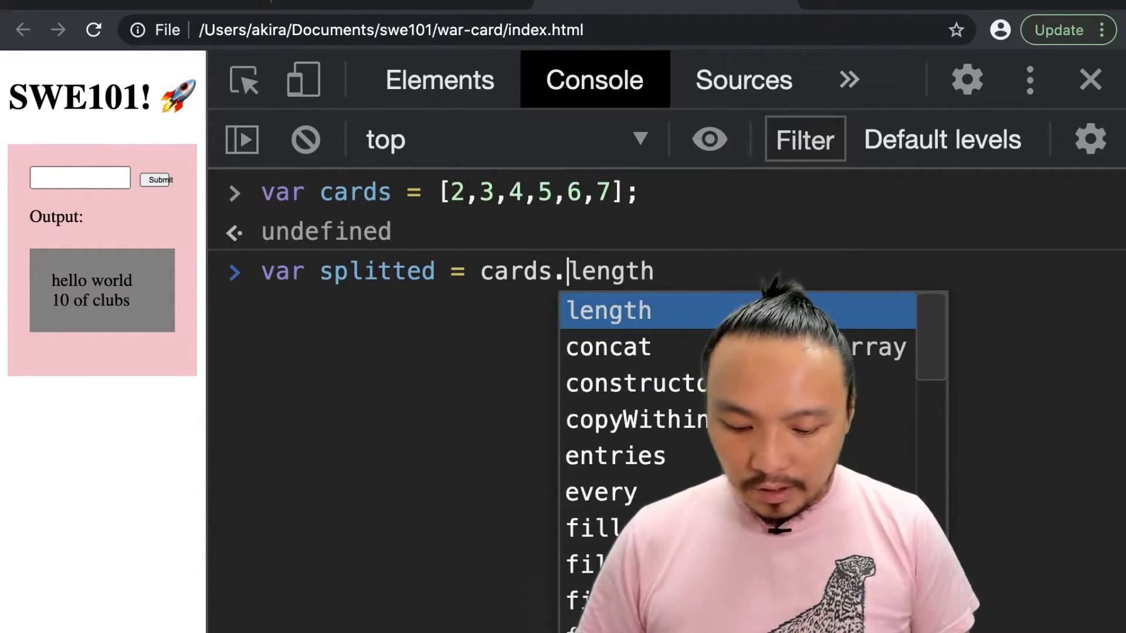
type("splice()")
key("Left")
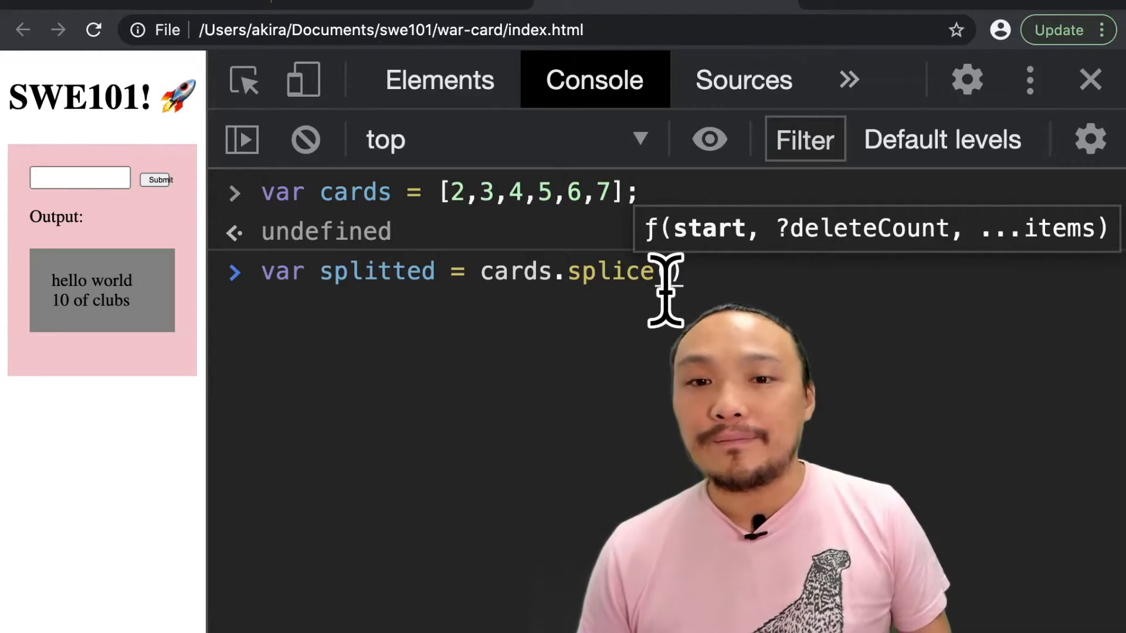
key("Left")
type("0")
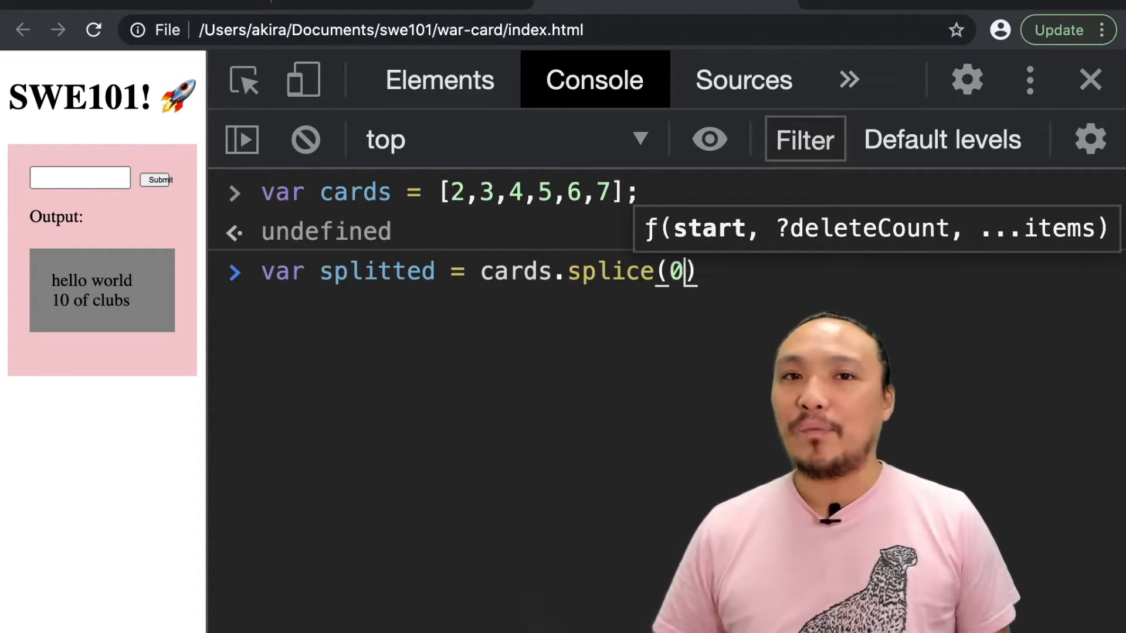
type(",3")
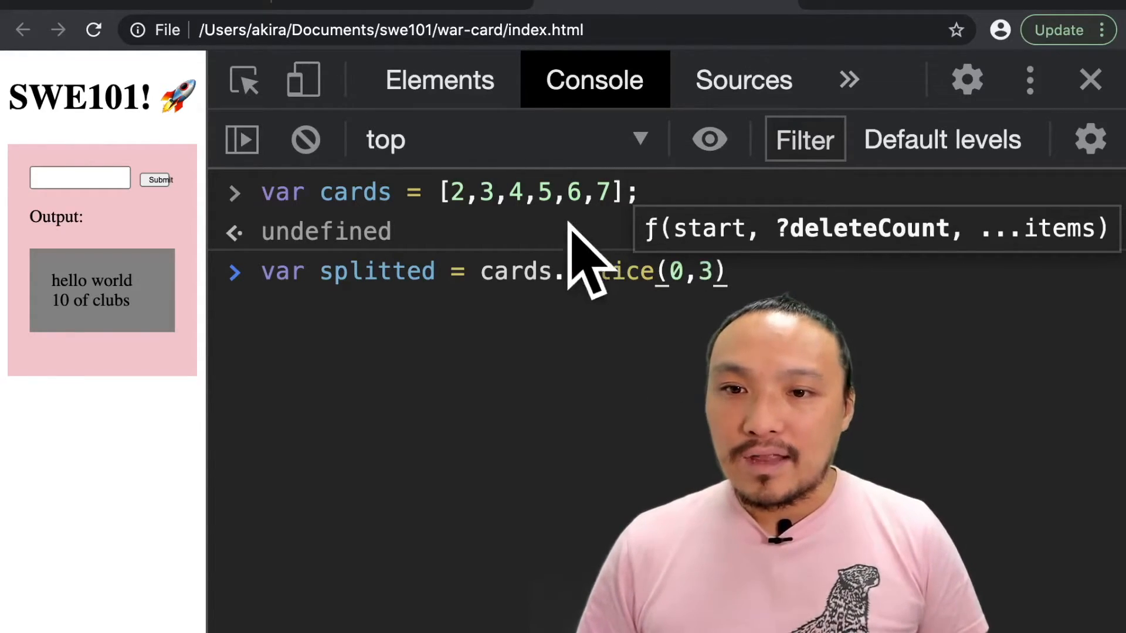
left_click(528, 195)
left_click_drag(528, 196, 444, 195)
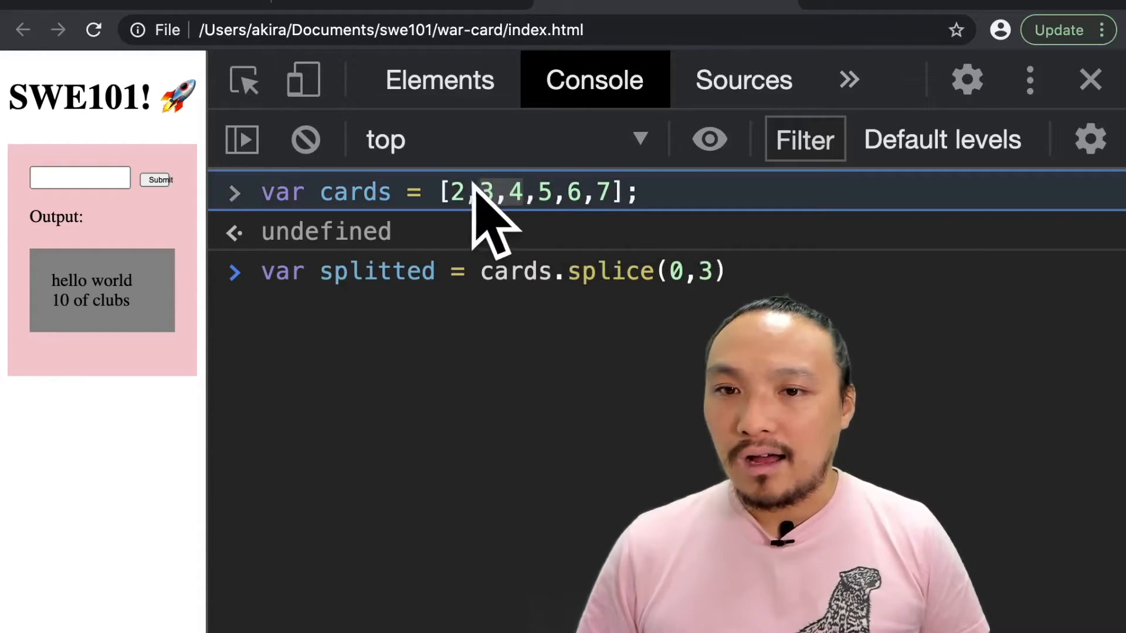
left_click(798, 272)
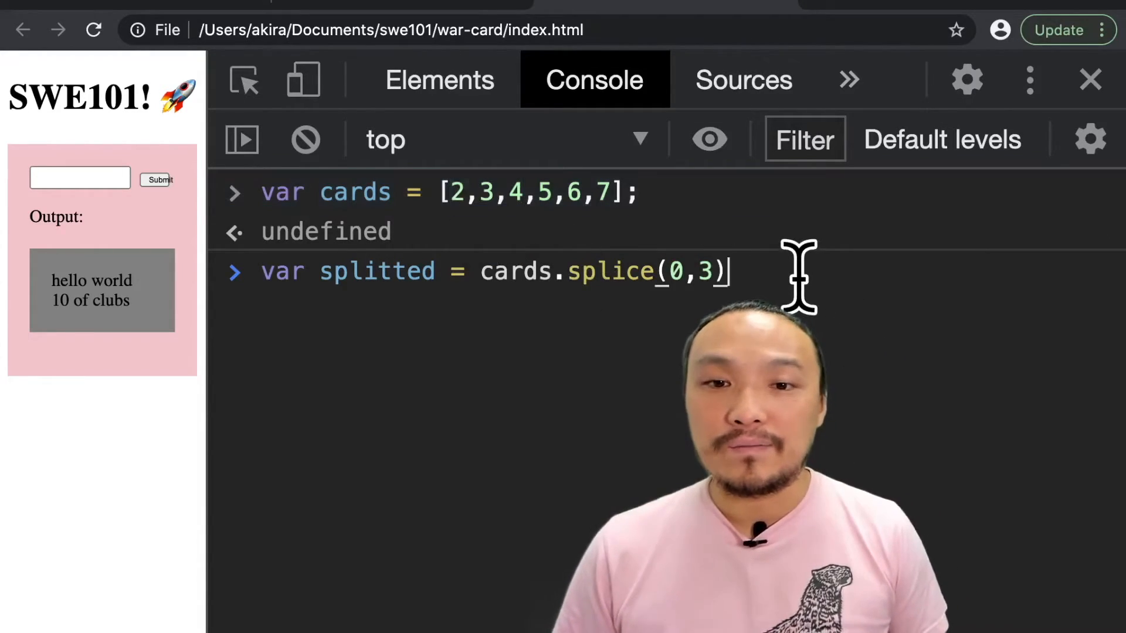
type(";")
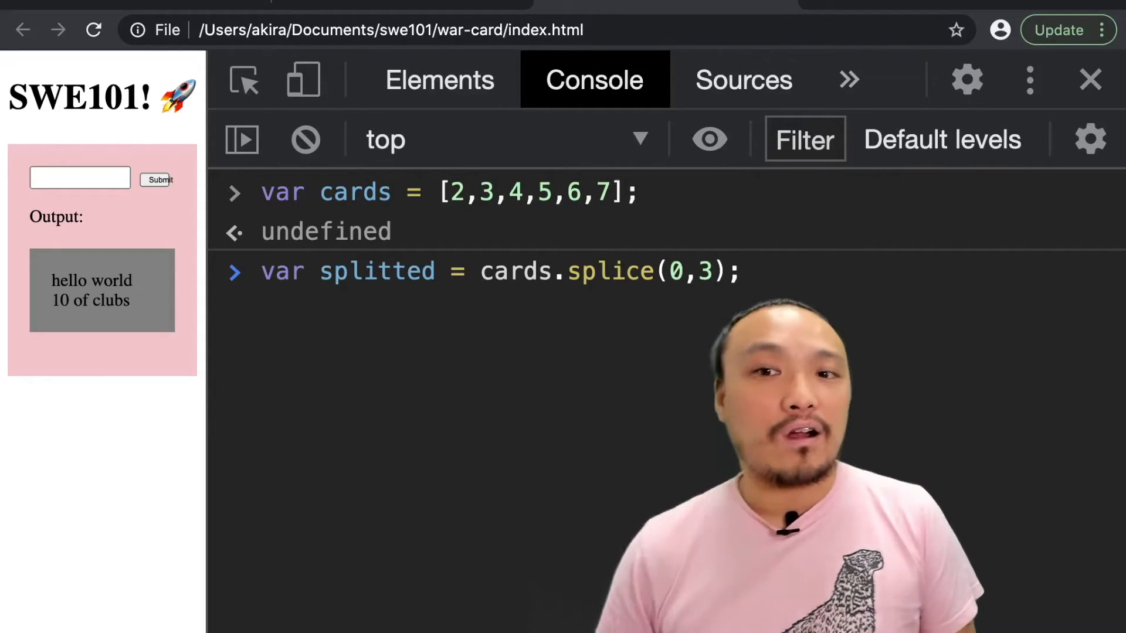
key("Return")
type("c")
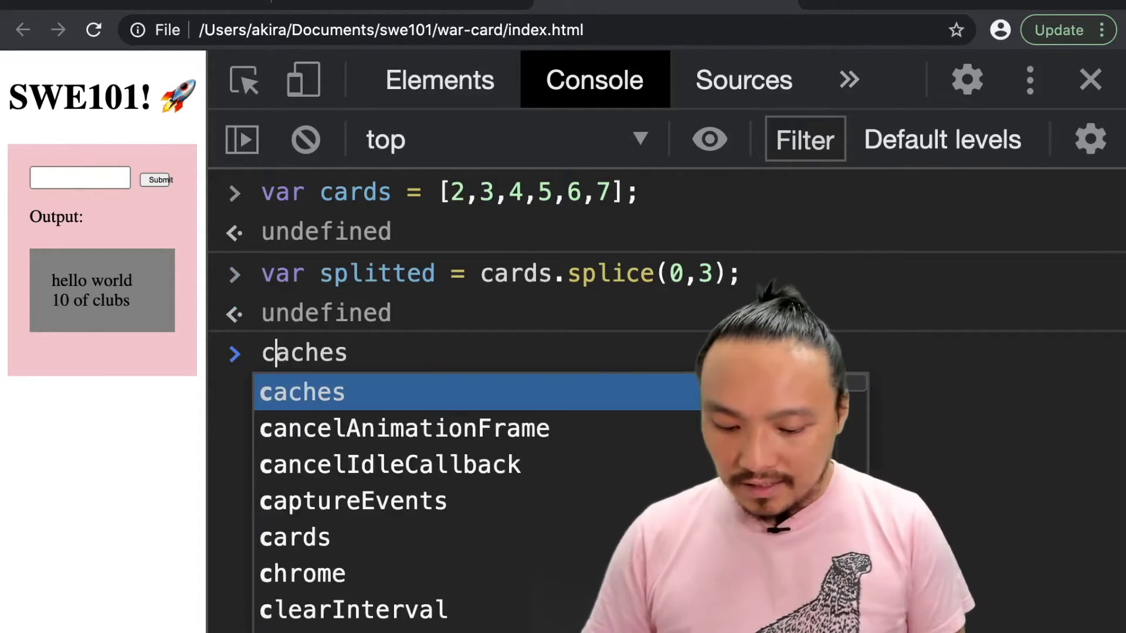
type("ards")
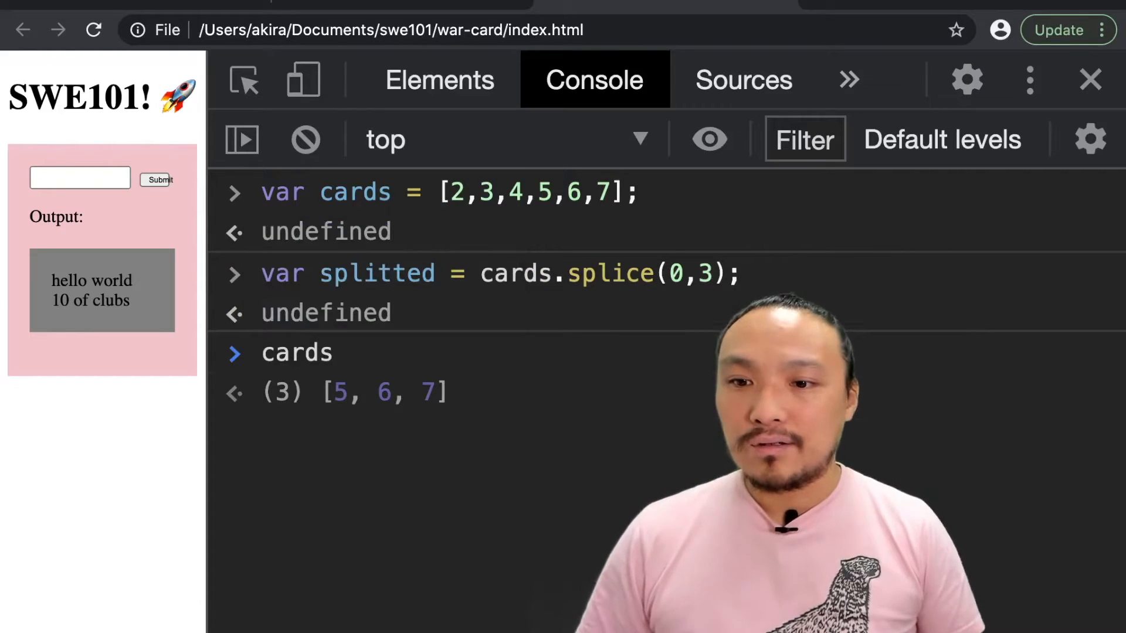
Print cards showing 5,6,7 remain and splitted showing the removed 2,3,4
key("Return")
double_click(545, 194)
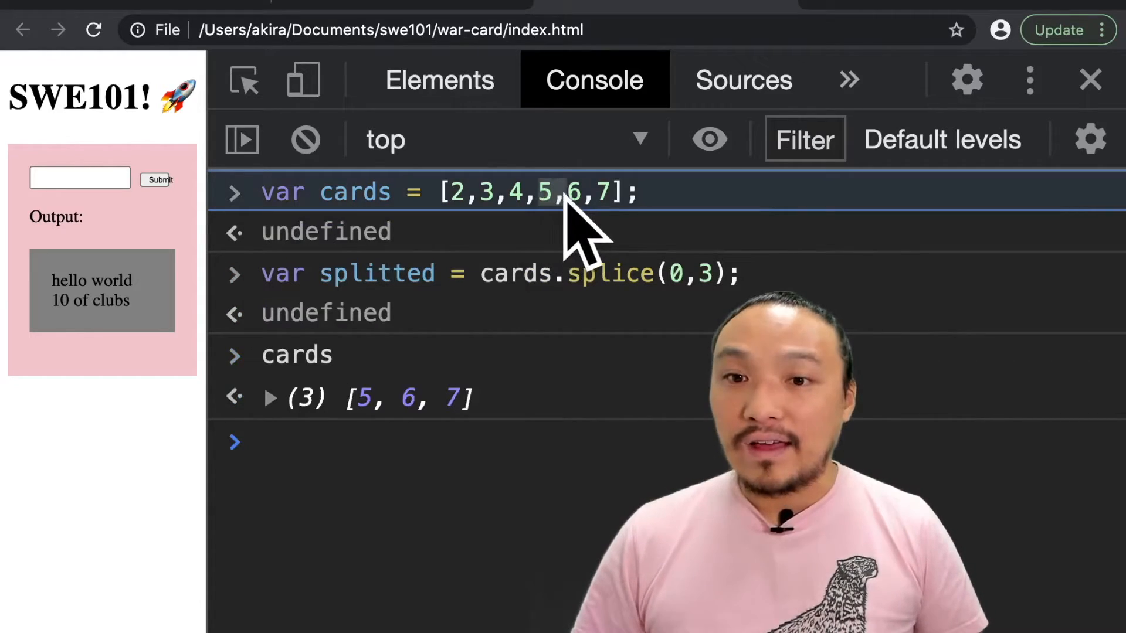
left_click_drag(565, 194, 612, 195)
left_click(469, 473)
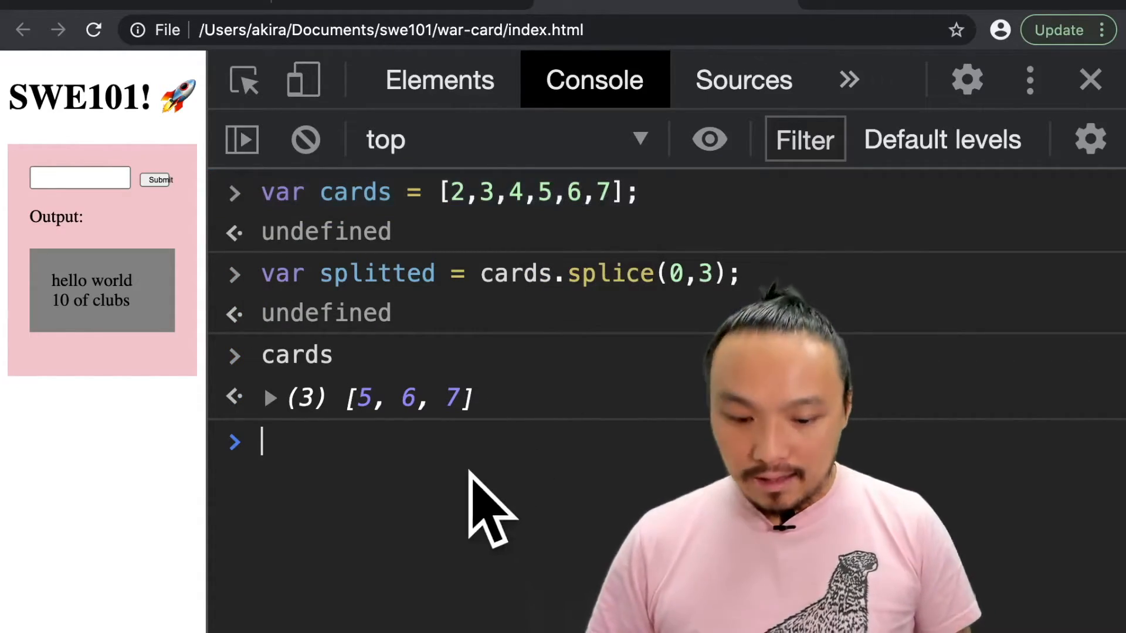
type("splitted")
key("Return")
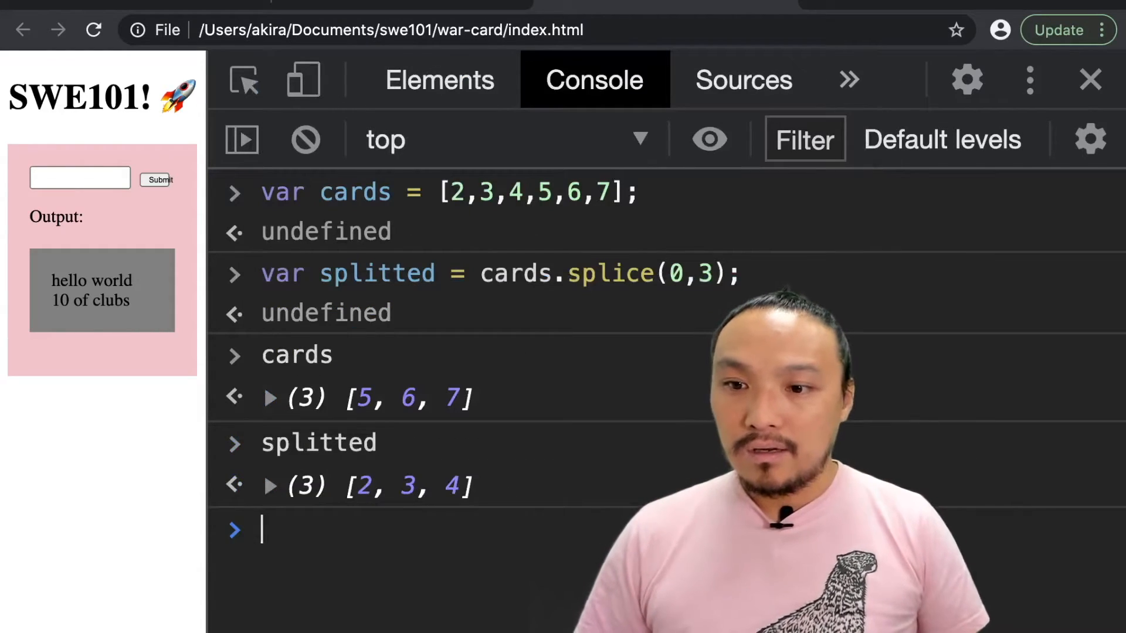
double_click(345, 440)
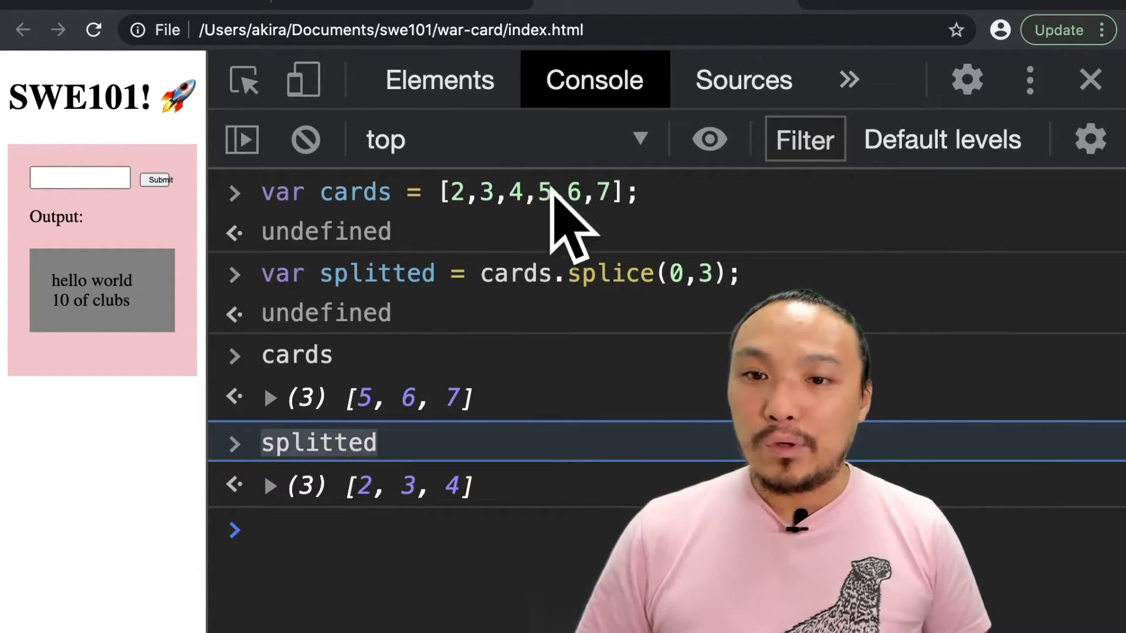
left_click_drag(528, 191, 445, 191)
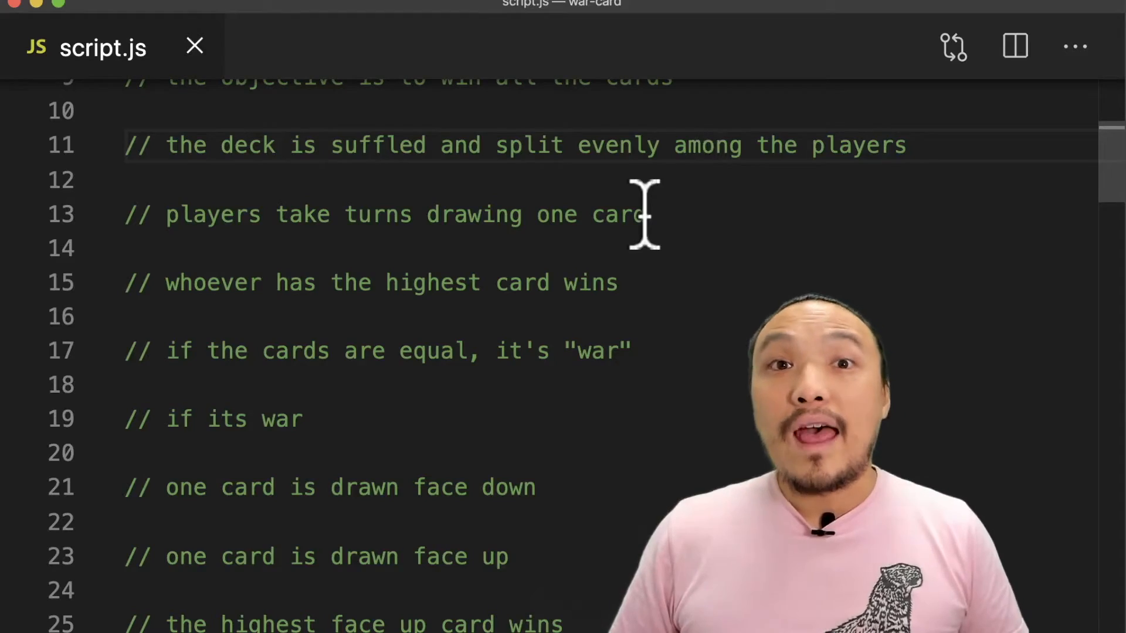
Copy the shuffle-and-split-deck comment below the deck variable and start a new line after it
triple_click(624, 155)
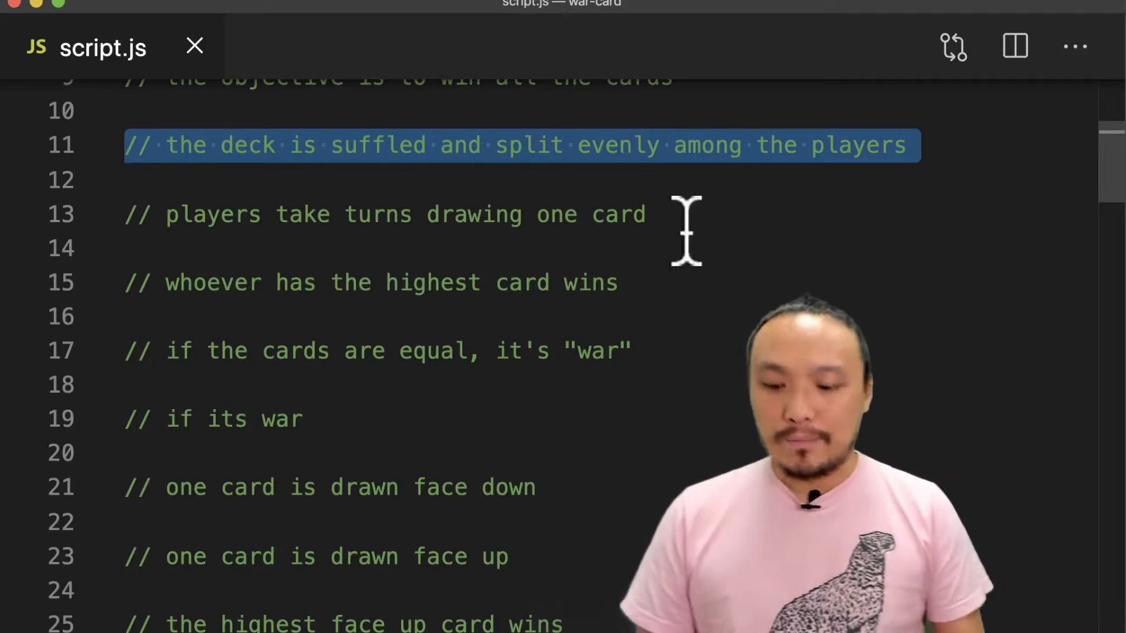
scroll(703, 351, "down", 2)
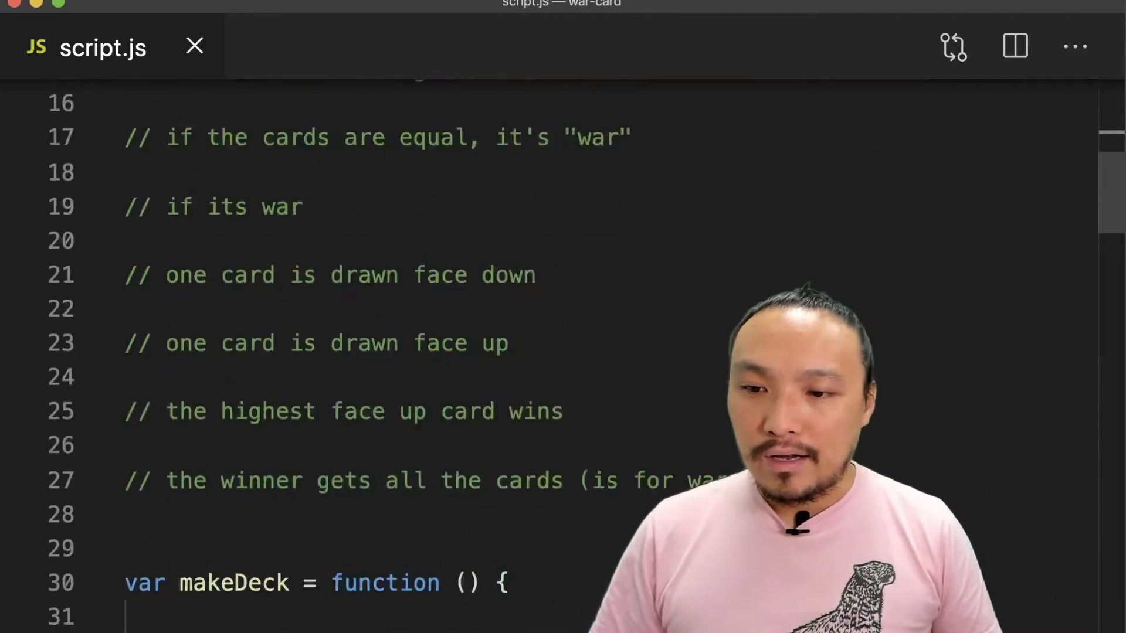
scroll(704, 352, "down", 8)
scroll(704, 352, "down", 4)
scroll(562, 352, "down", 7)
scroll(563, 353, "down", 2)
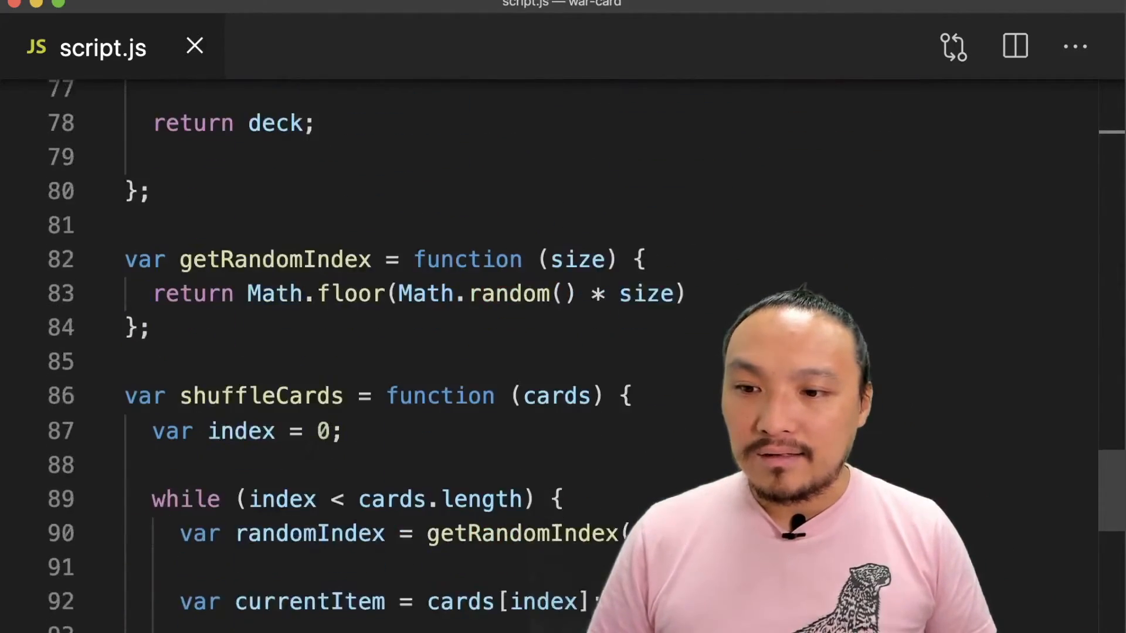
scroll(563, 351, "down", 5)
scroll(563, 352, "down", 1)
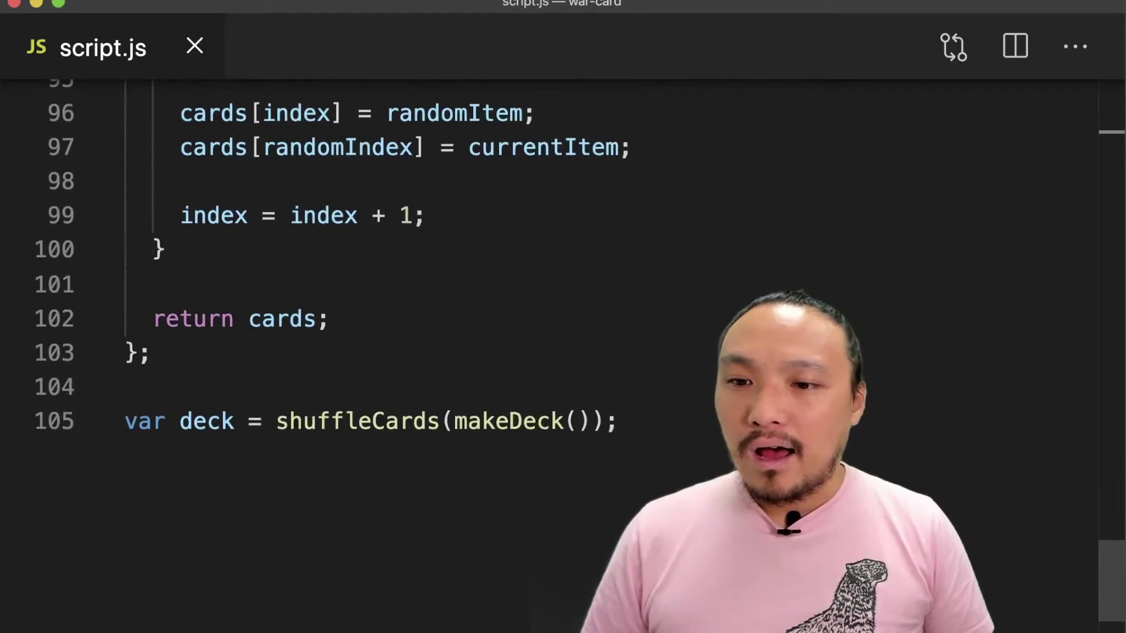
left_click(418, 363)
left_click(406, 423)
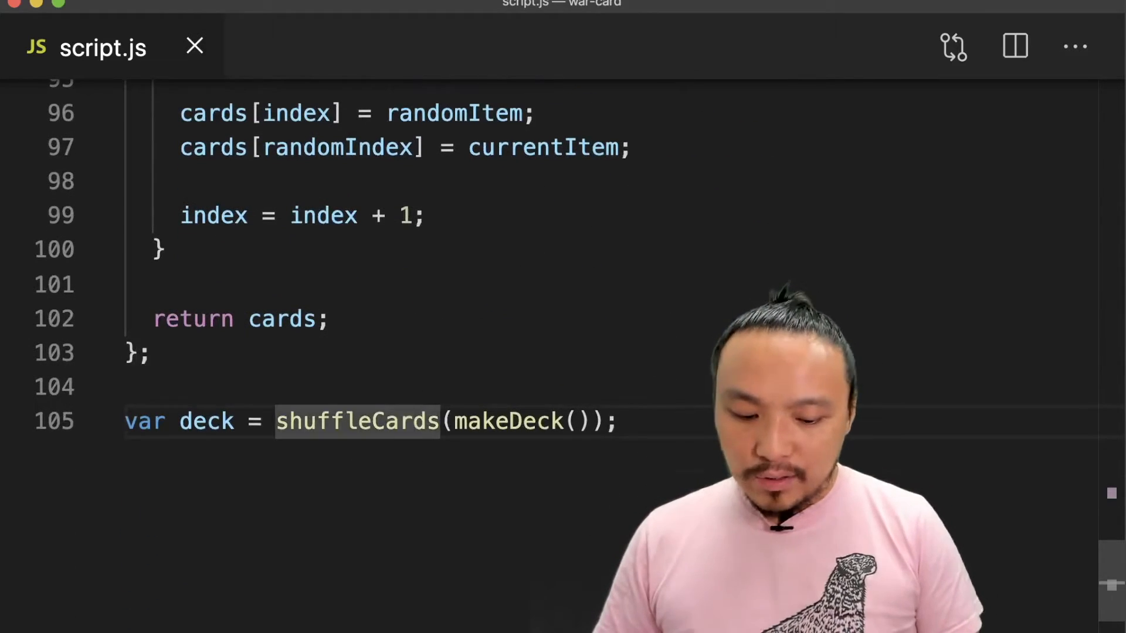
key("End")
key("Return")
key("Return")
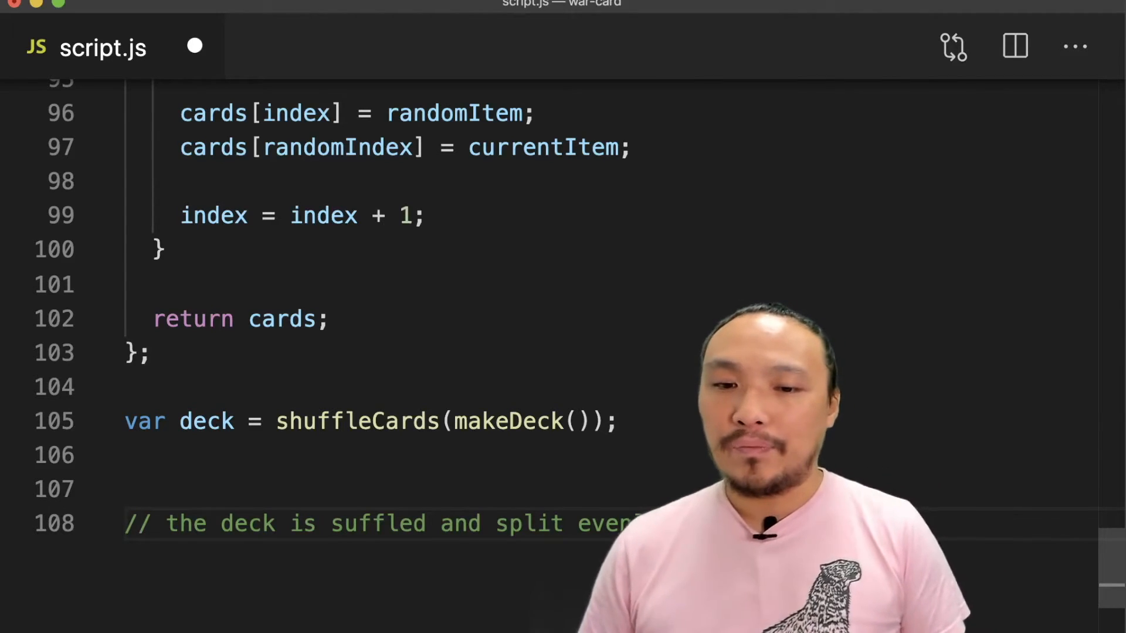
key("End")
key("Return")
key("Return")
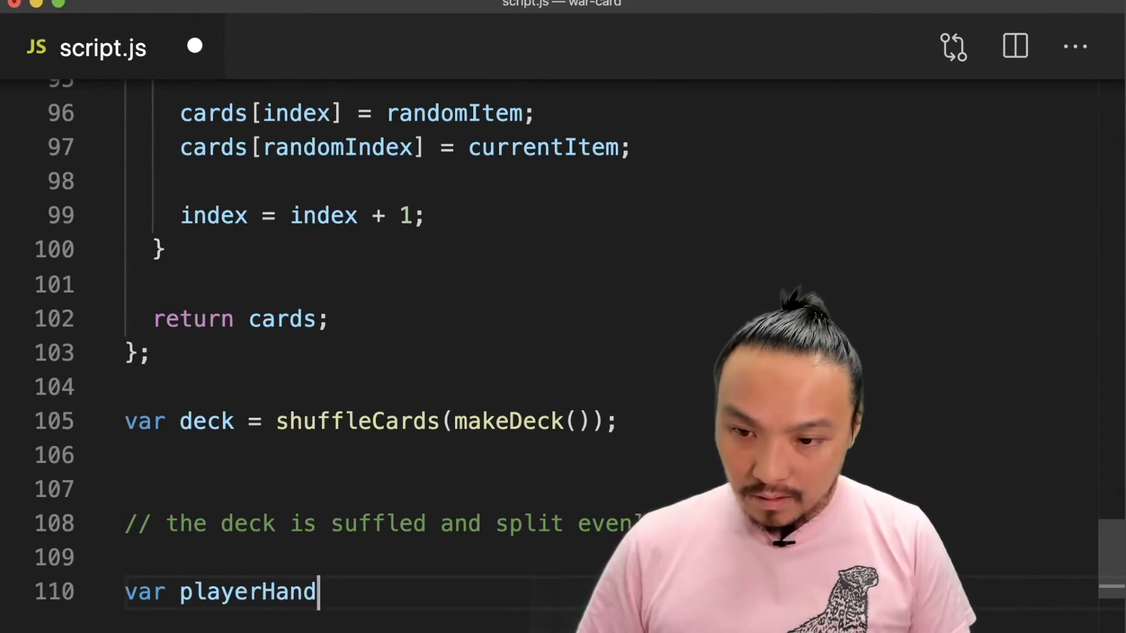
Set playerHand = deck.splice(0,26); and computerHand = deck; for the two hands
key("Return")
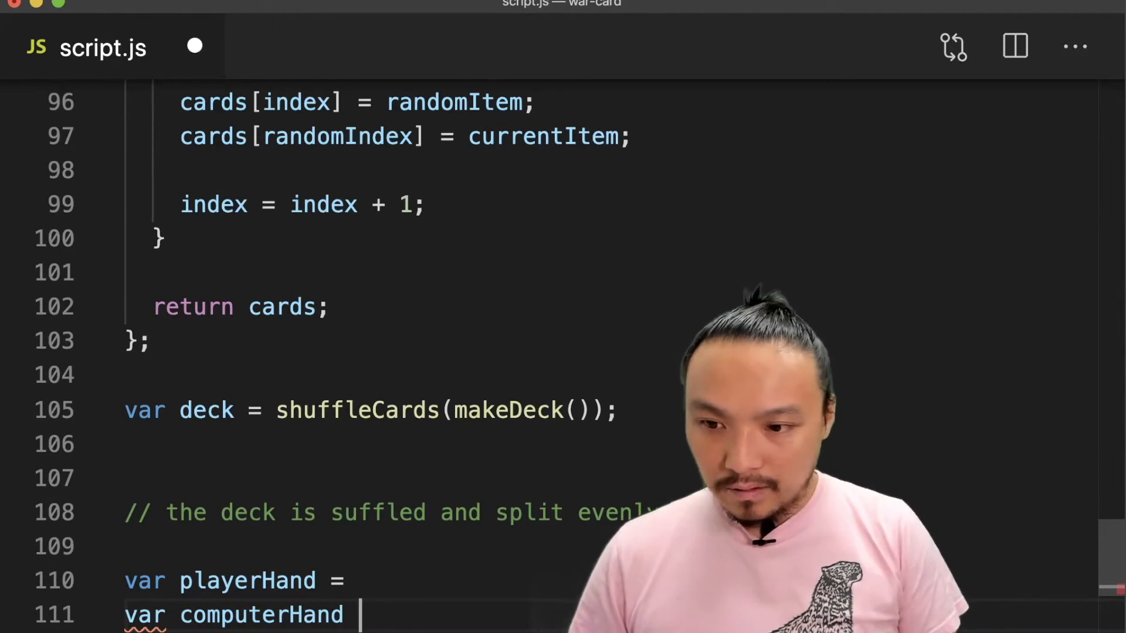
key("Up")
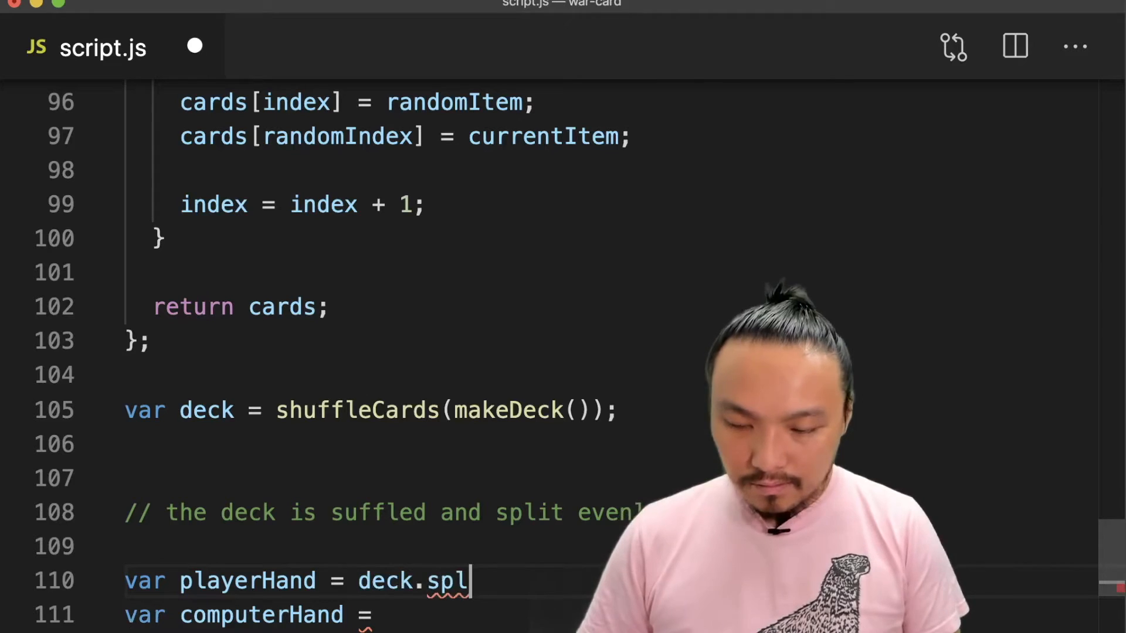
type("()")
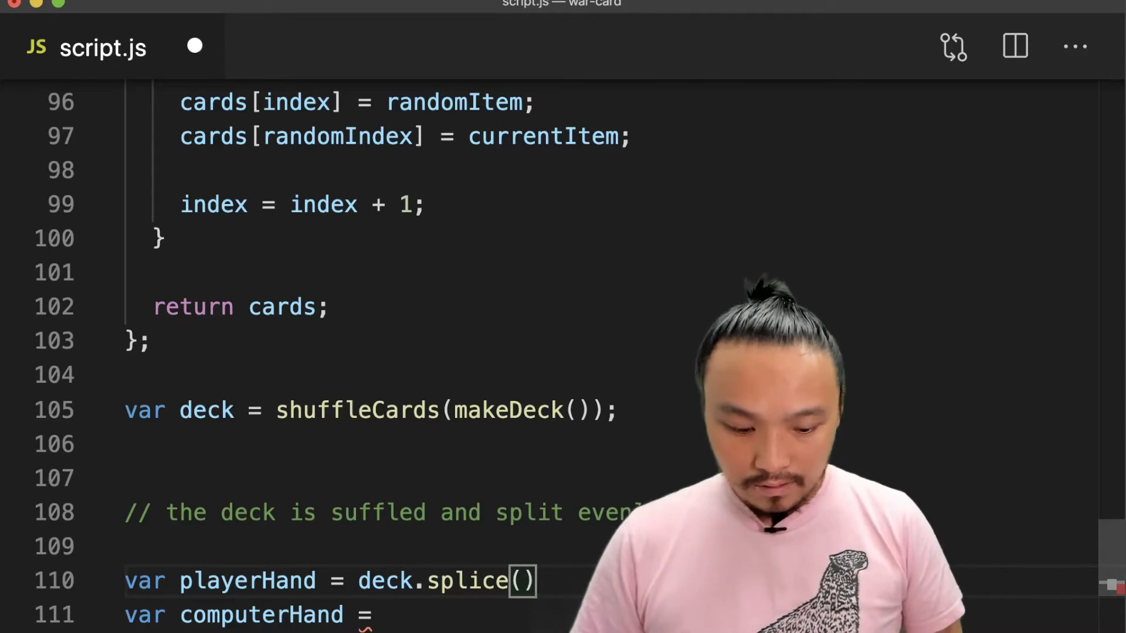
type(";")
key("Left")
key("Left")
type("0")
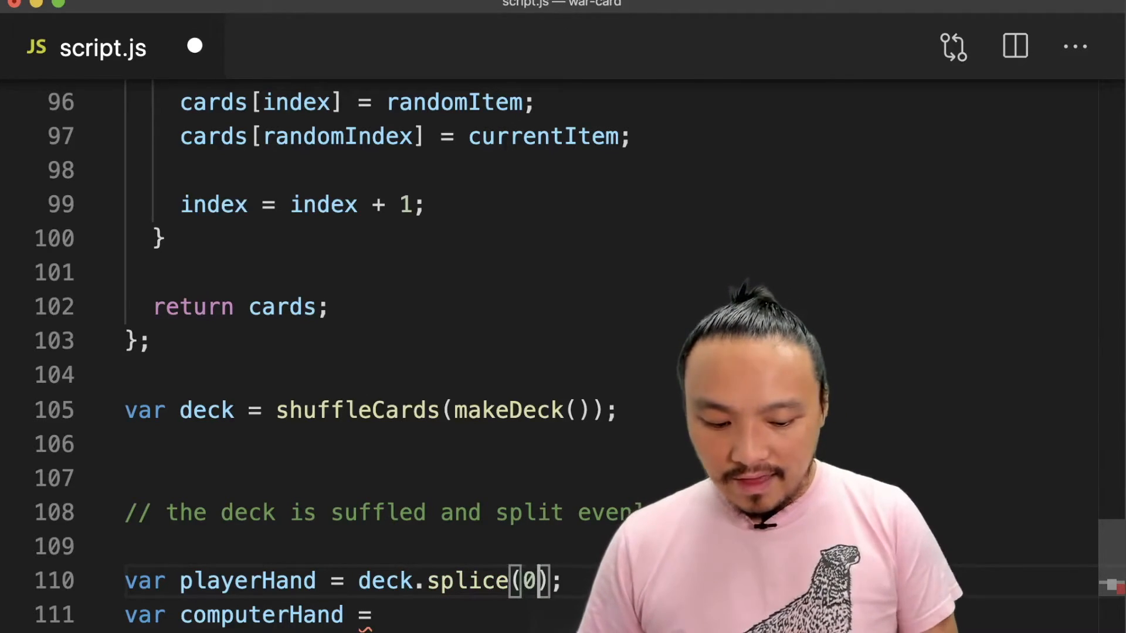
type(",")
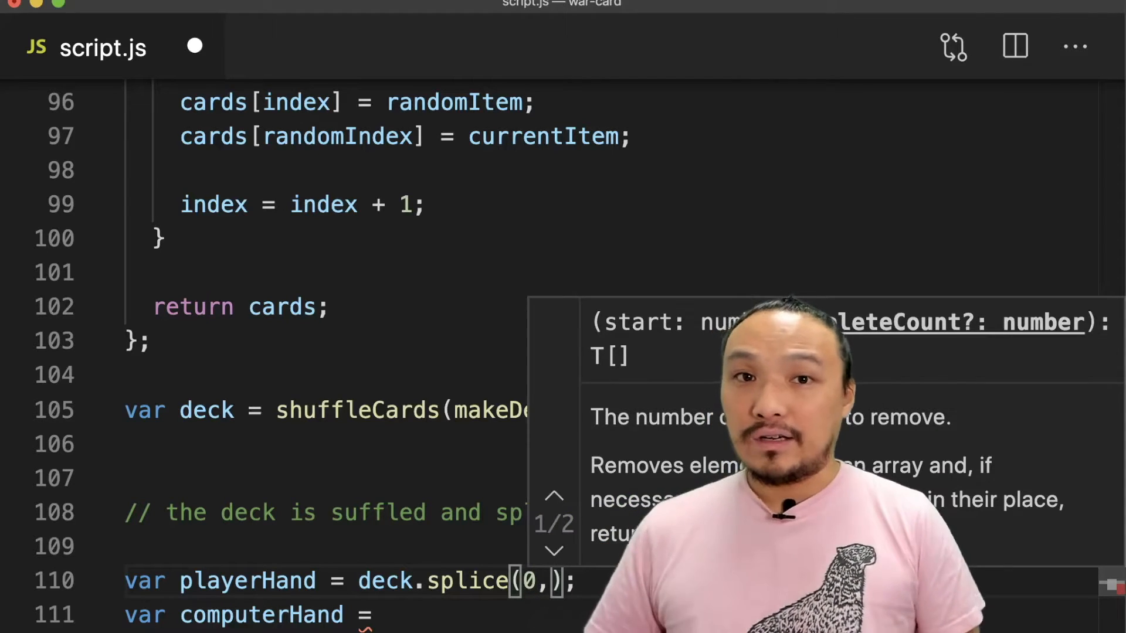
type("26")
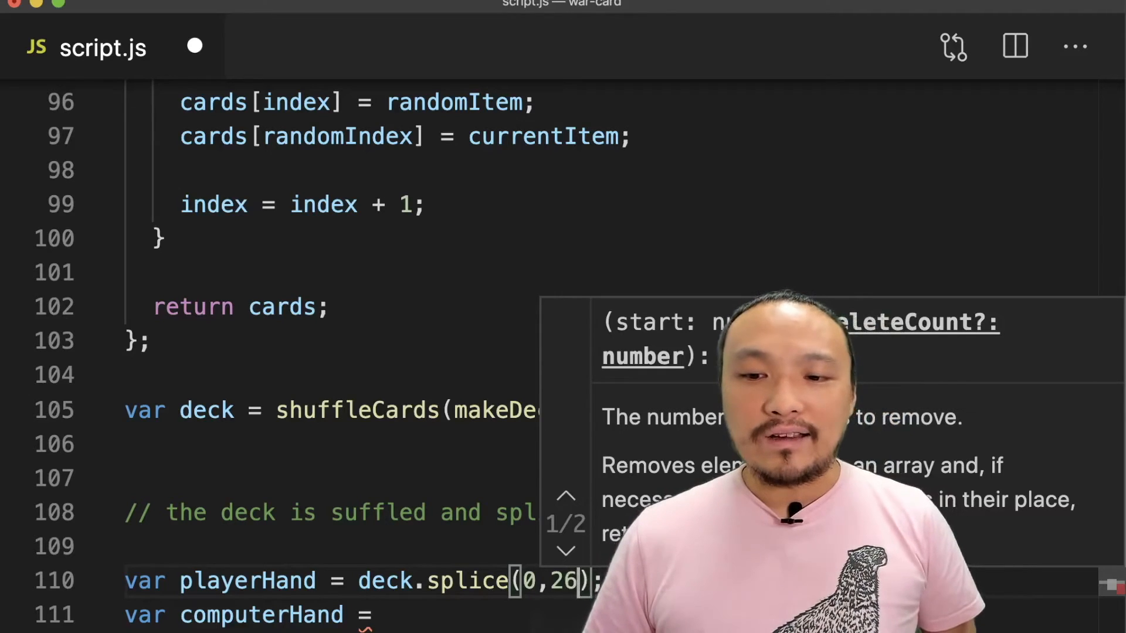
key("Down")
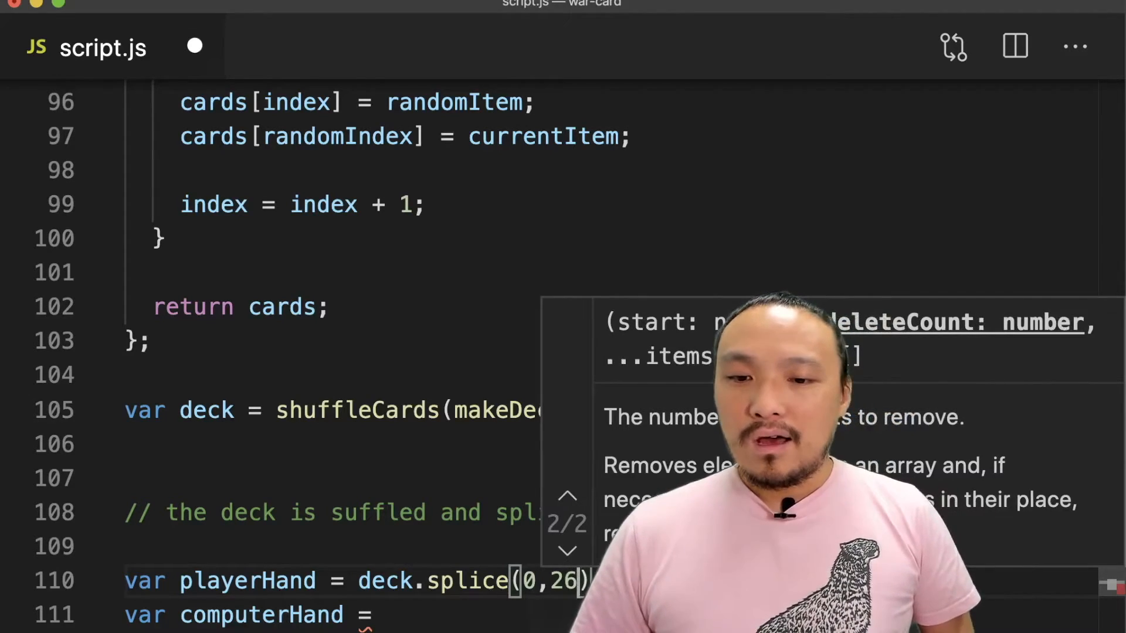
key("Escape")
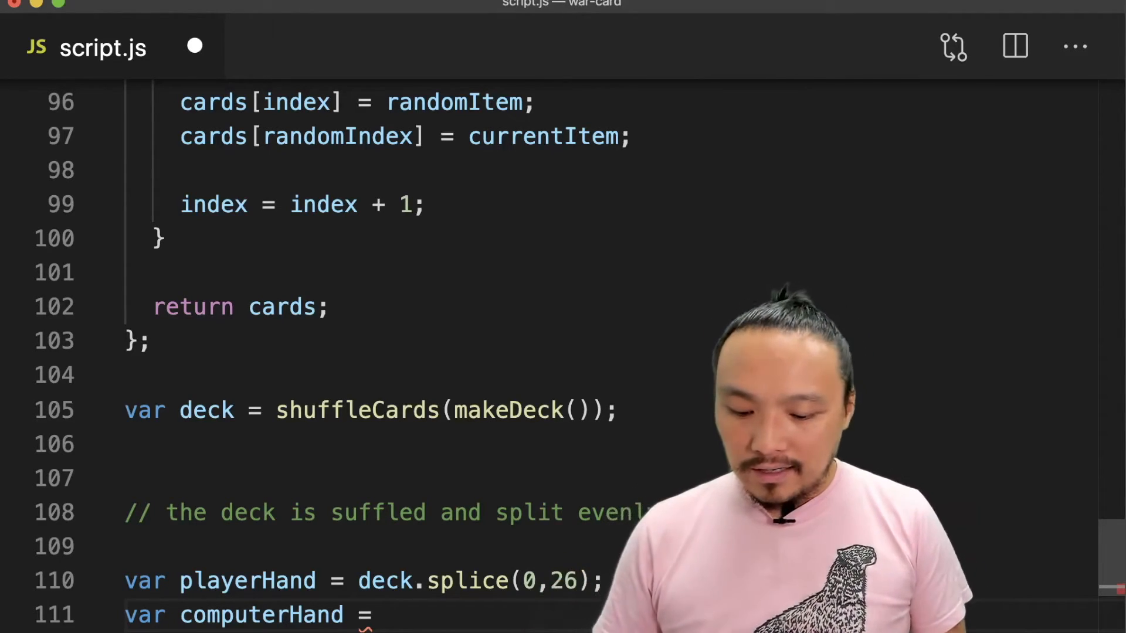
left_click(277, 616)
type("deck;")
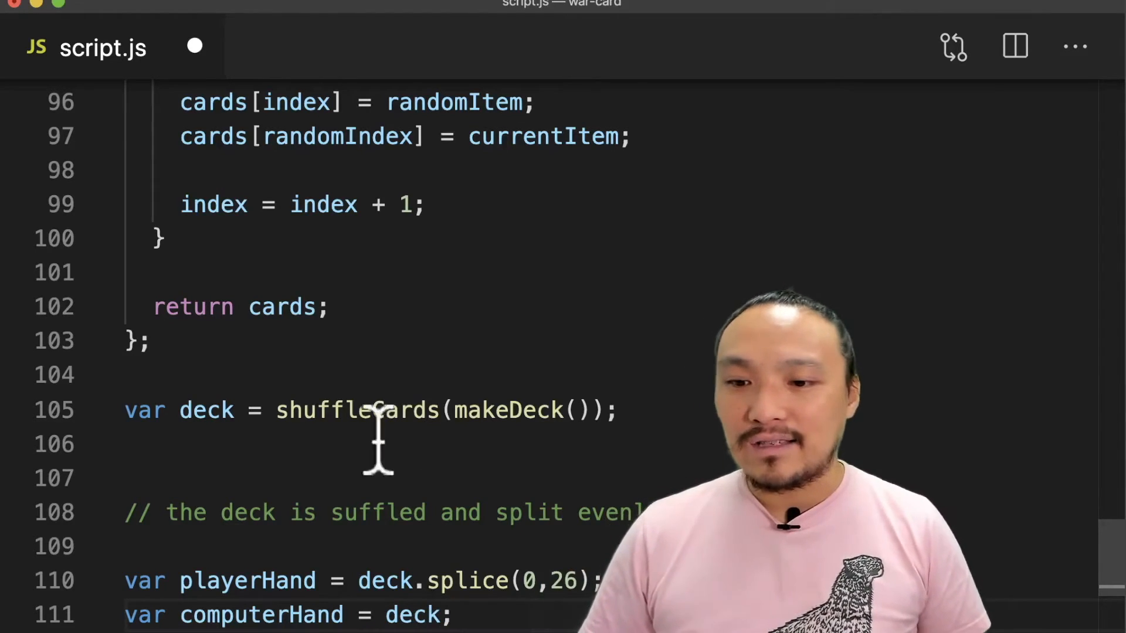
Review the computerHand = deck line, highlighting every use of deck
triple_click(270, 607)
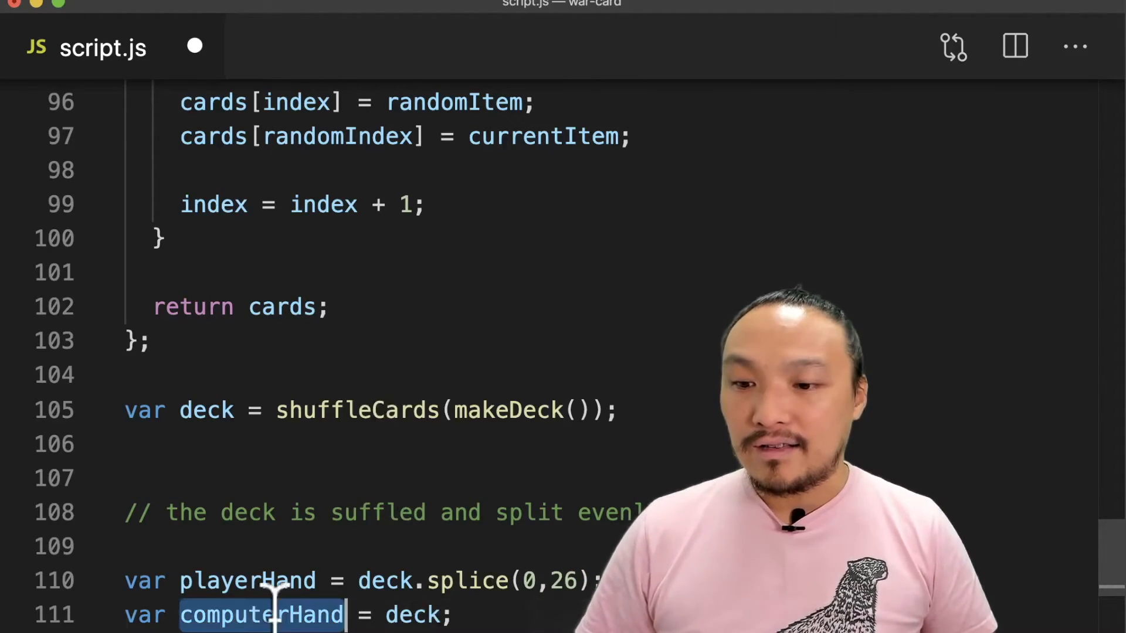
left_click(414, 614)
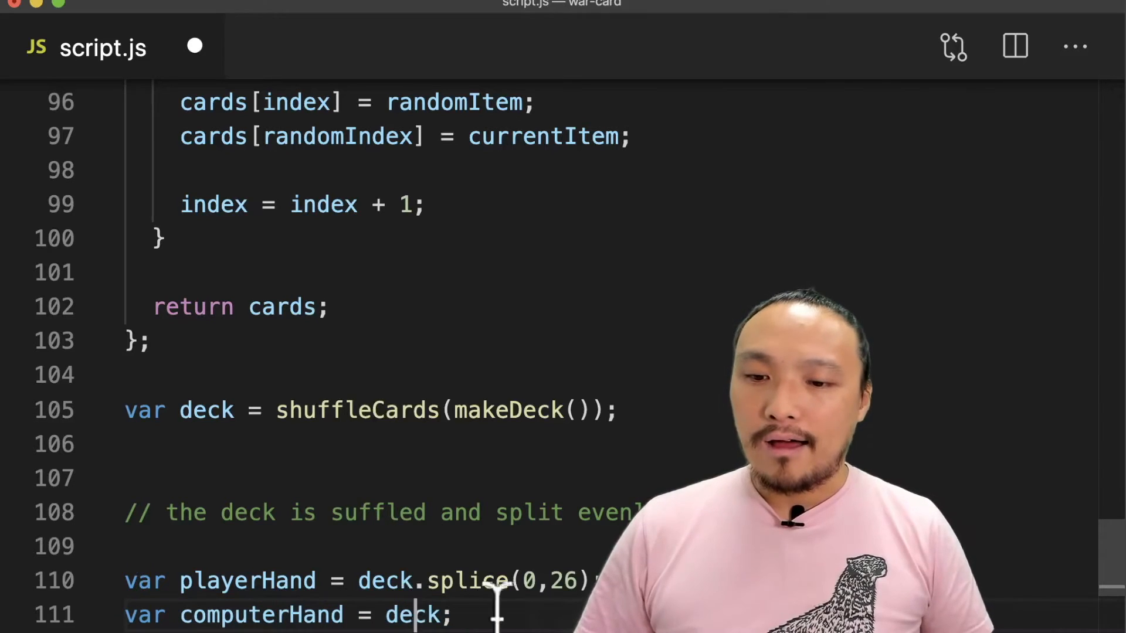
left_click_drag(510, 607, 106, 605)
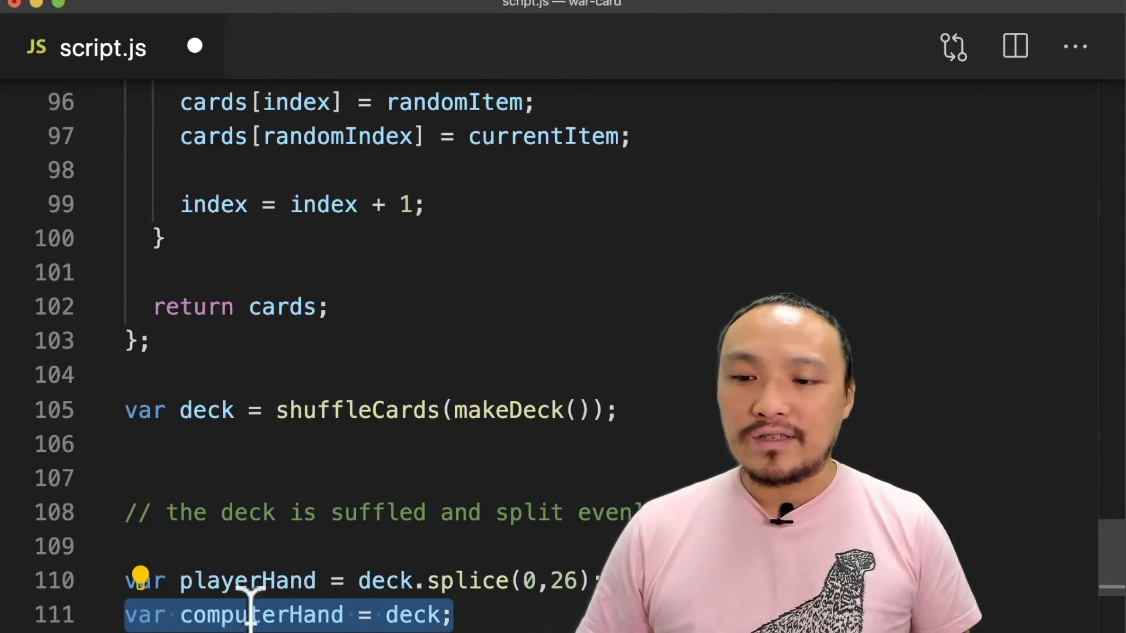
triple_click(299, 607)
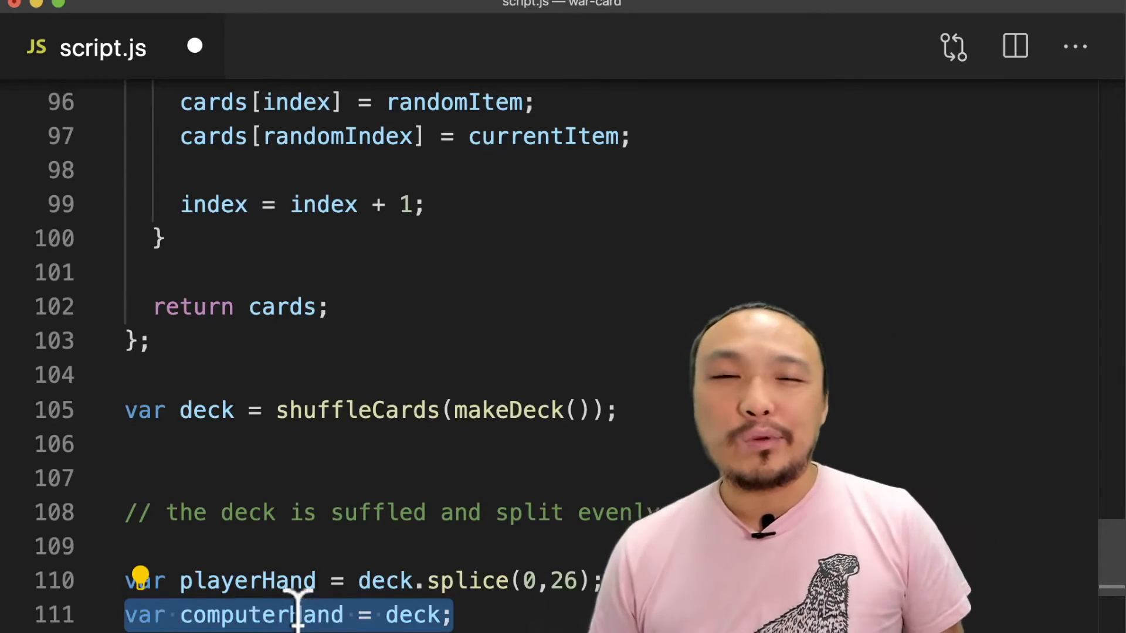
left_click(299, 611)
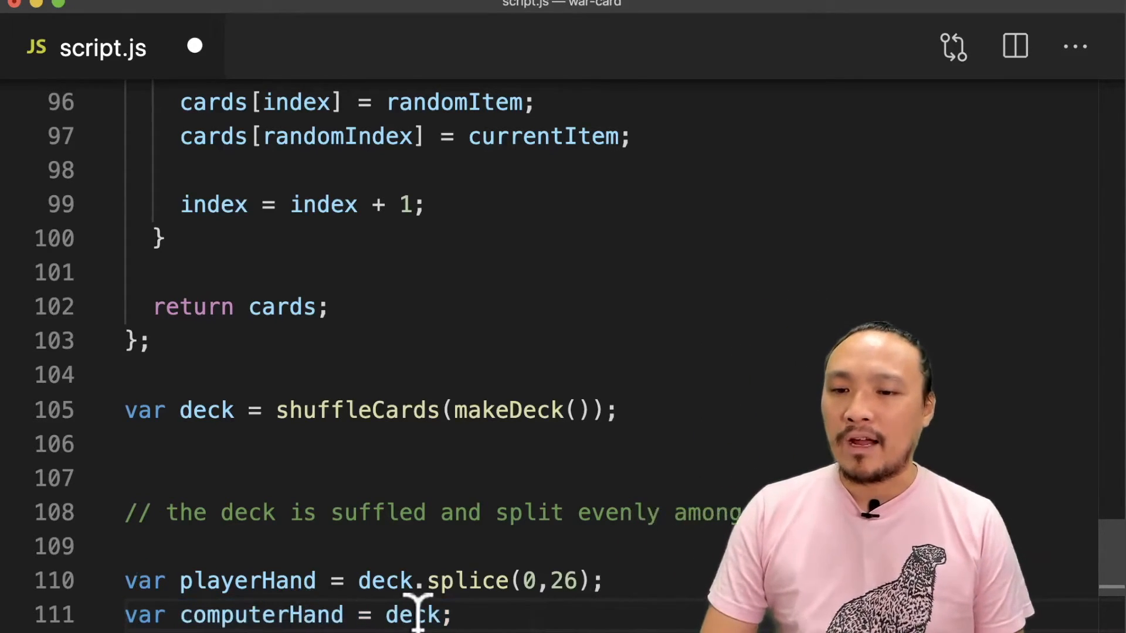
left_click(416, 607)
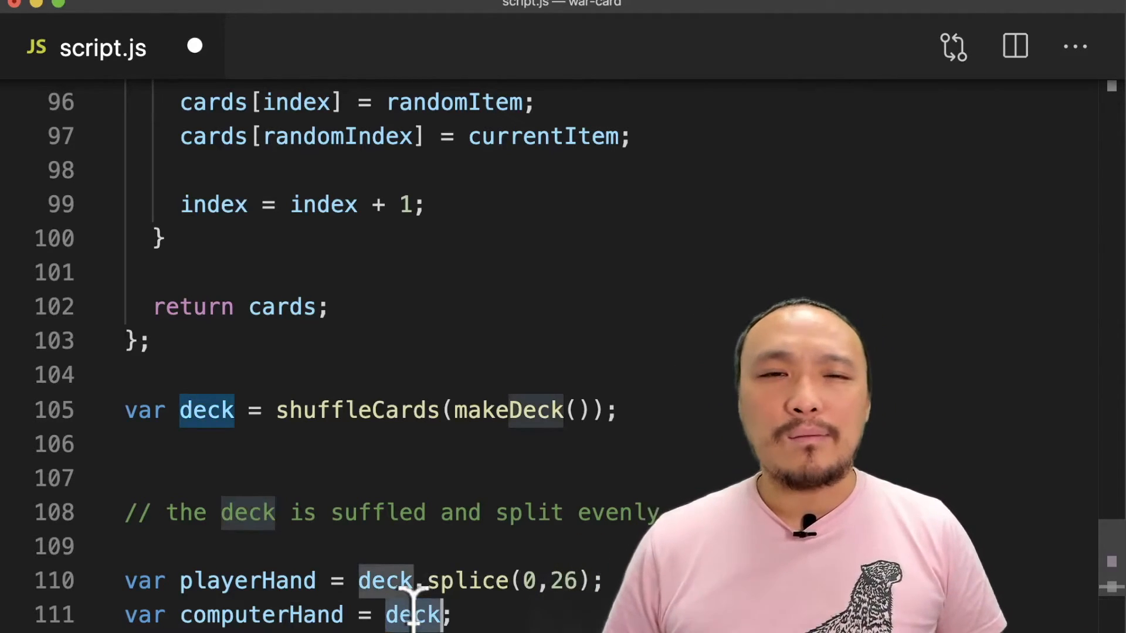
left_click(448, 536)
scroll(419, 361, "up", 20)
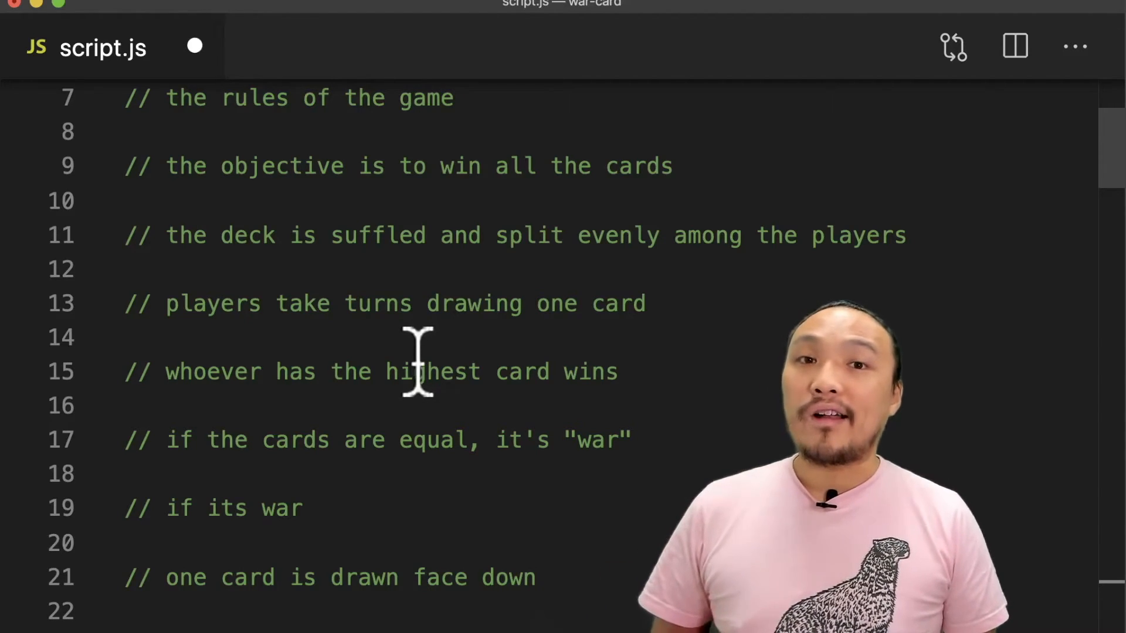
Add var playerCard = playerHand.pop(); in main, referencing the players-take-turns rule
triple_click(388, 308)
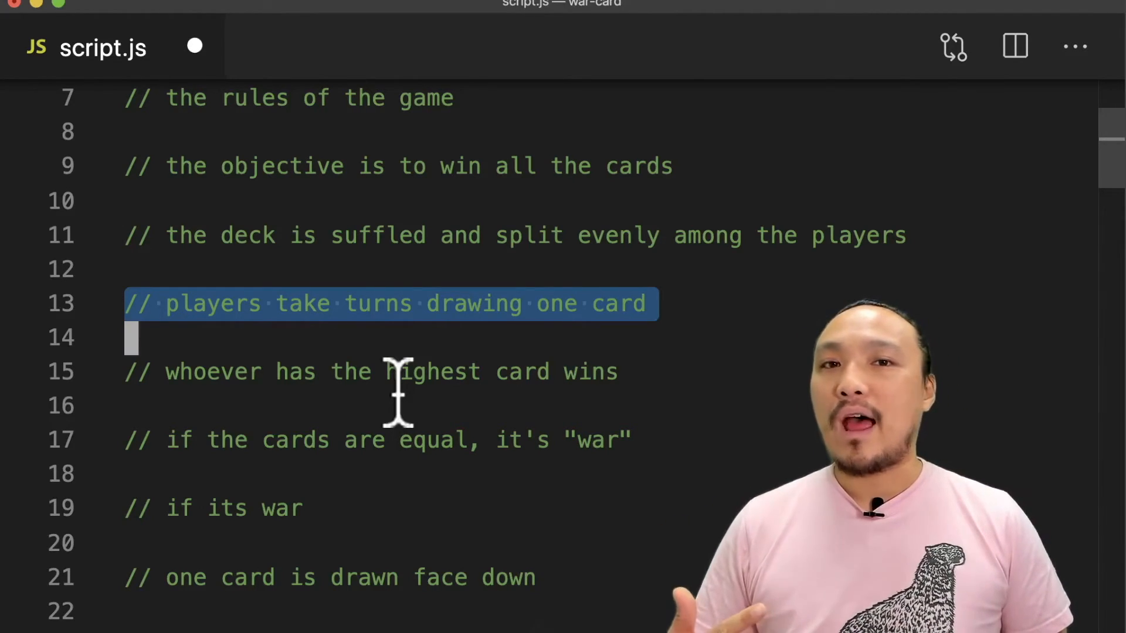
triple_click(405, 308)
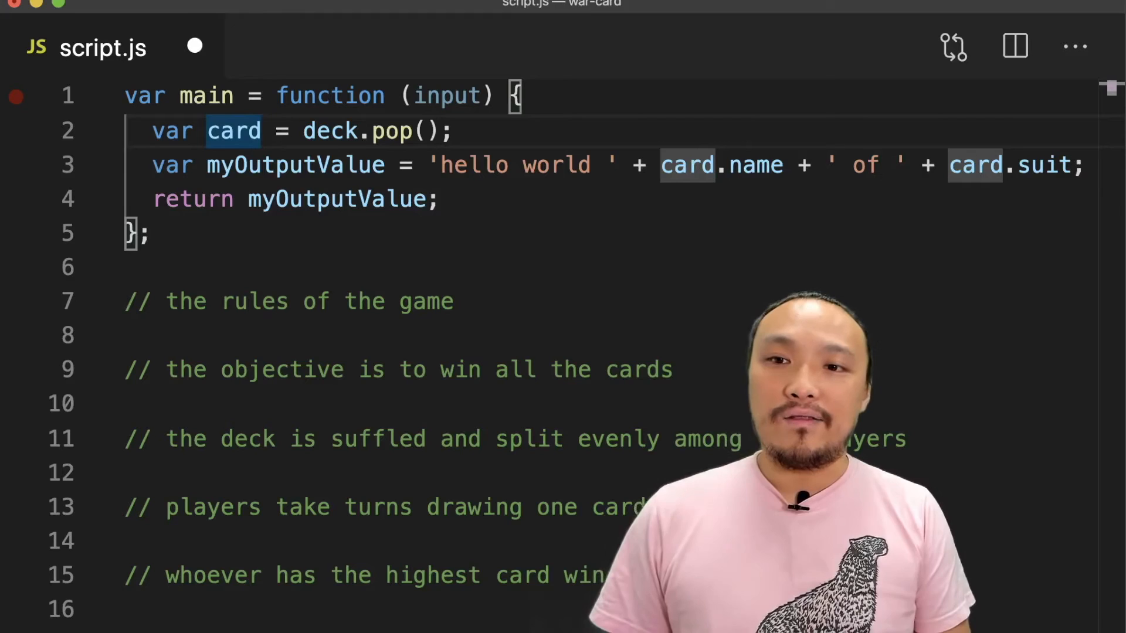
key("End")
key("Return")
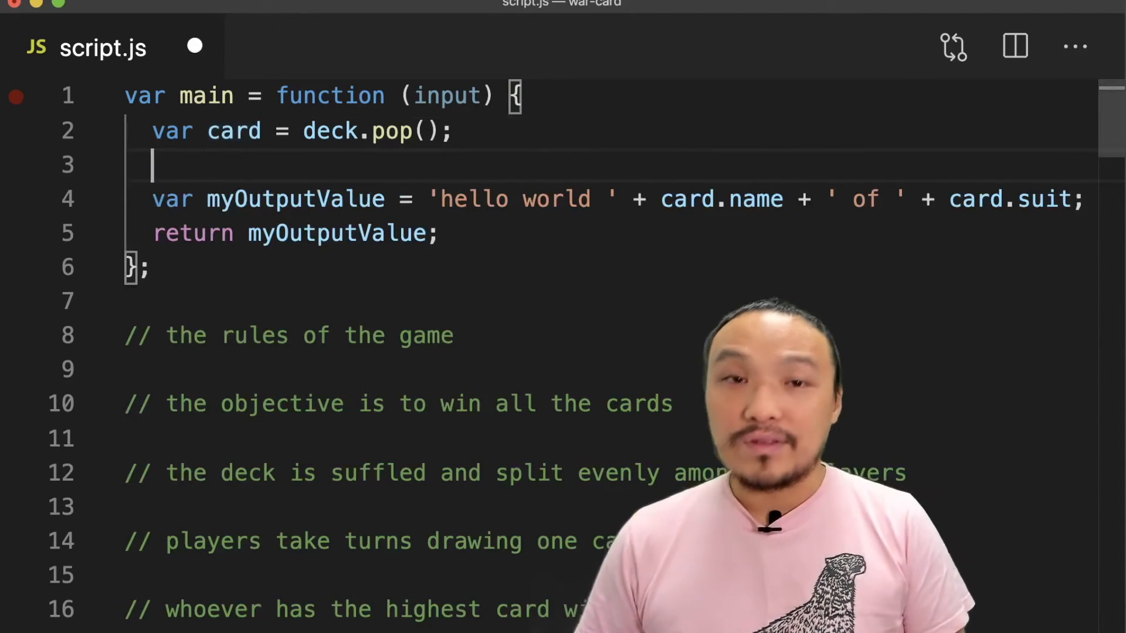
type("var ")
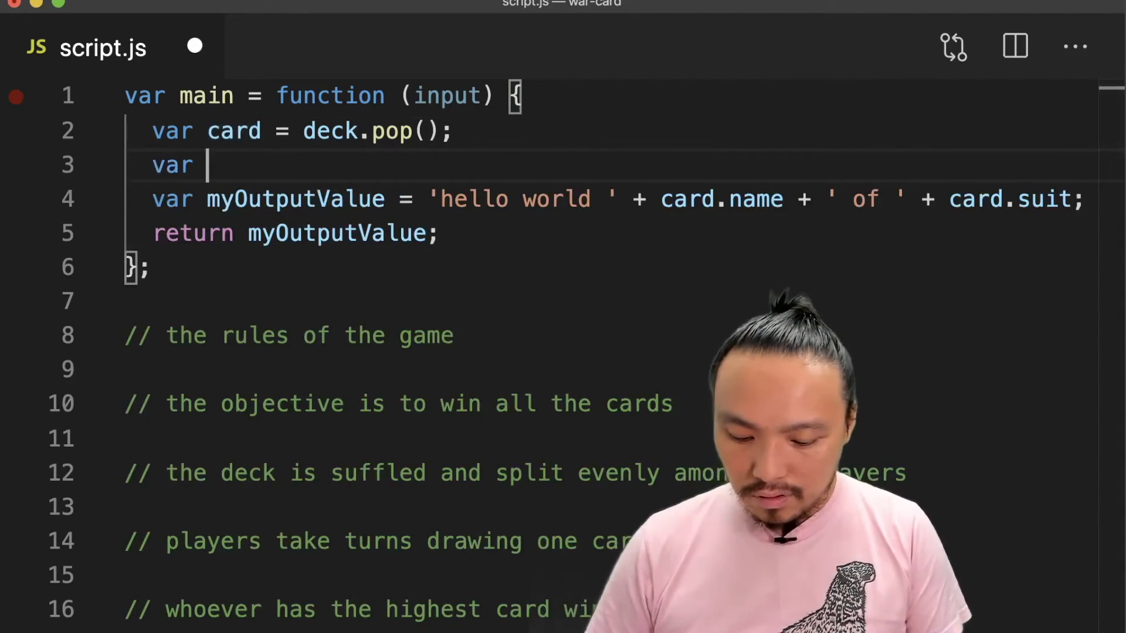
type("playerCard ")
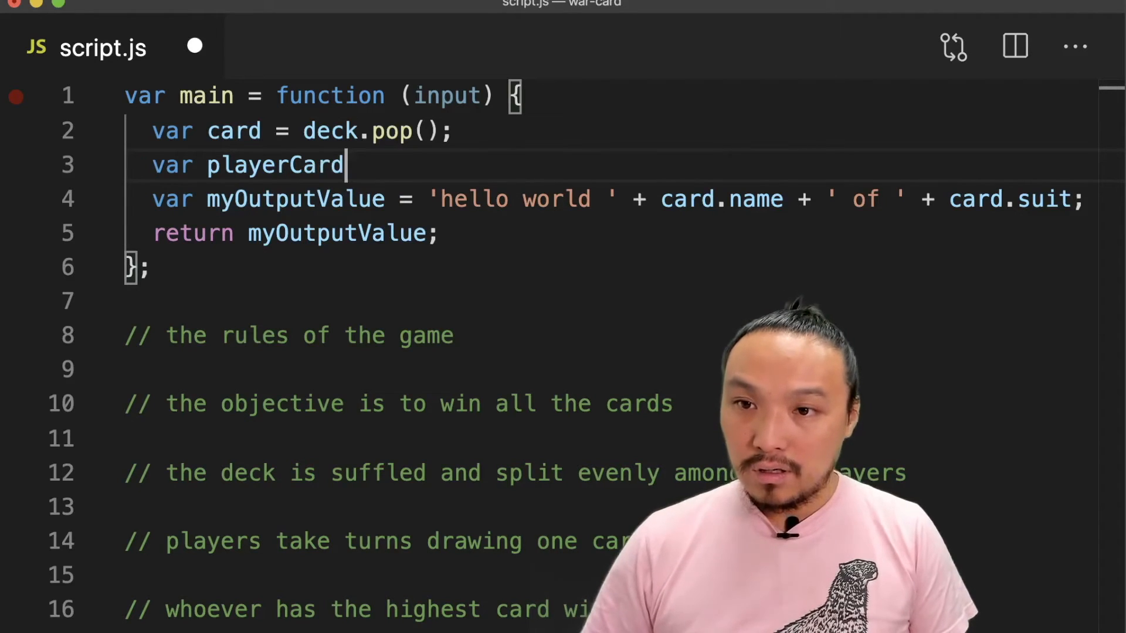
type("=")
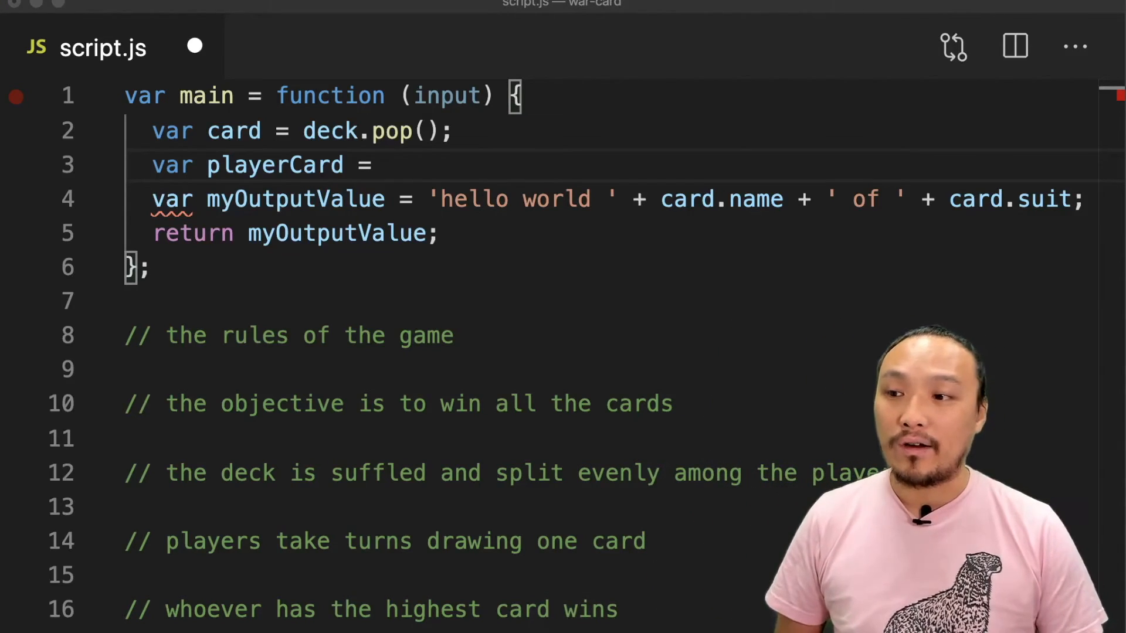
left_click(16, 334)
triple_click(467, 540)
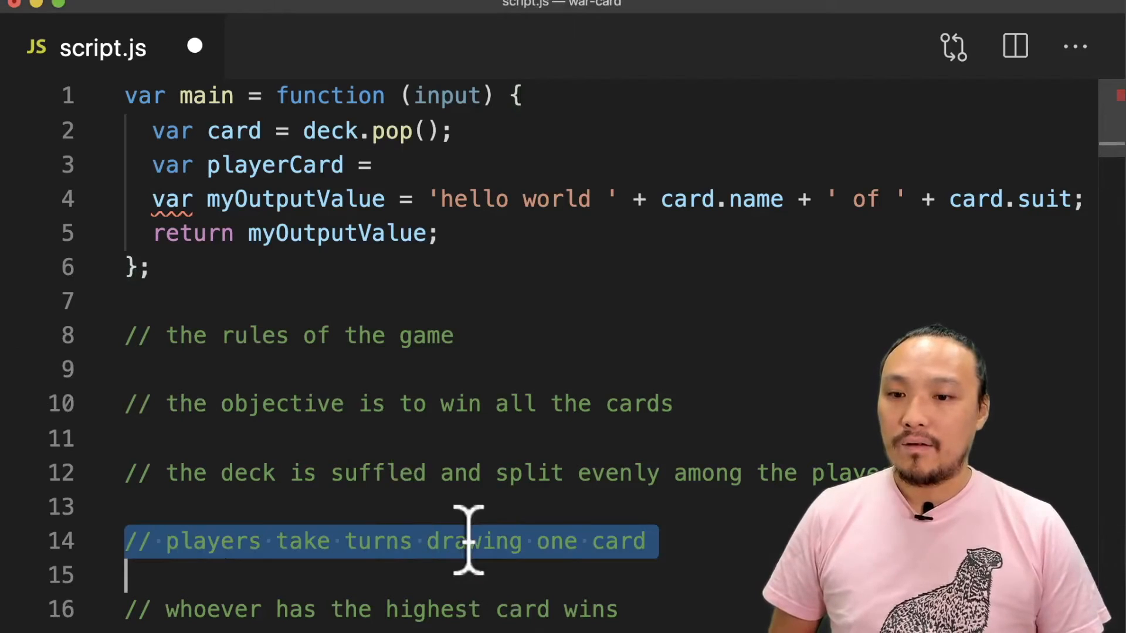
left_click(380, 166)
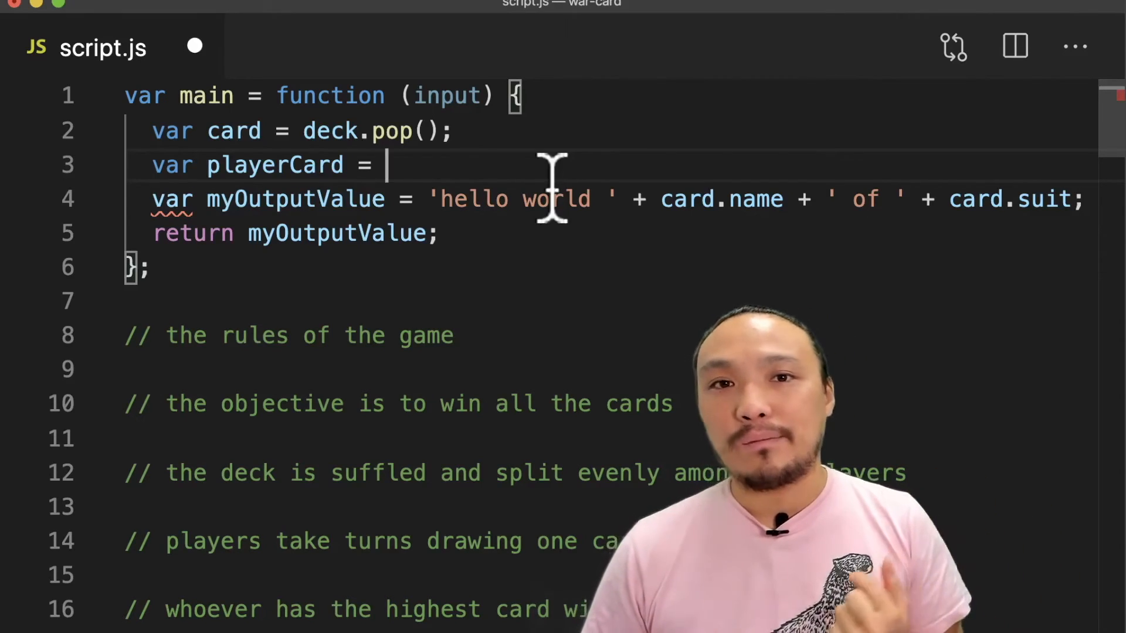
type("player")
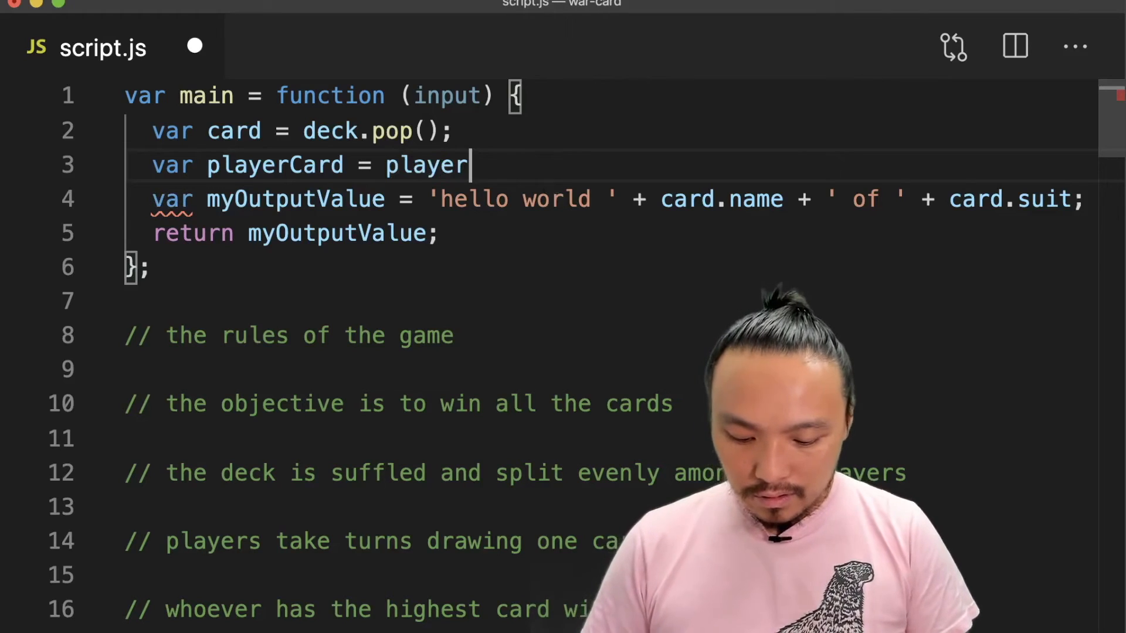
type("Hand")
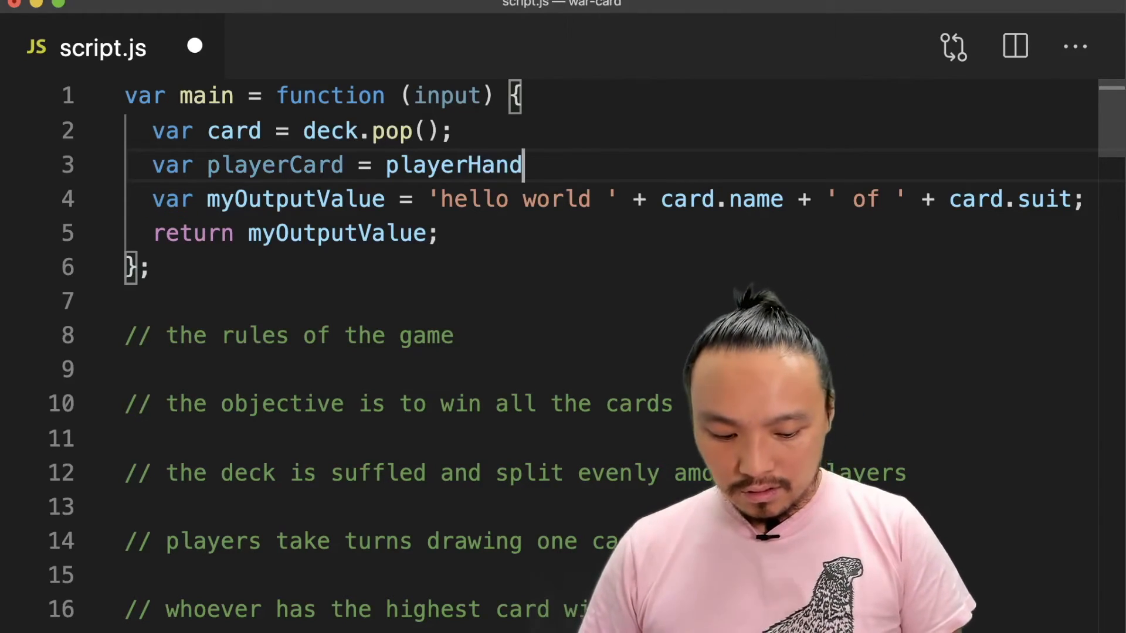
type(".pop()")
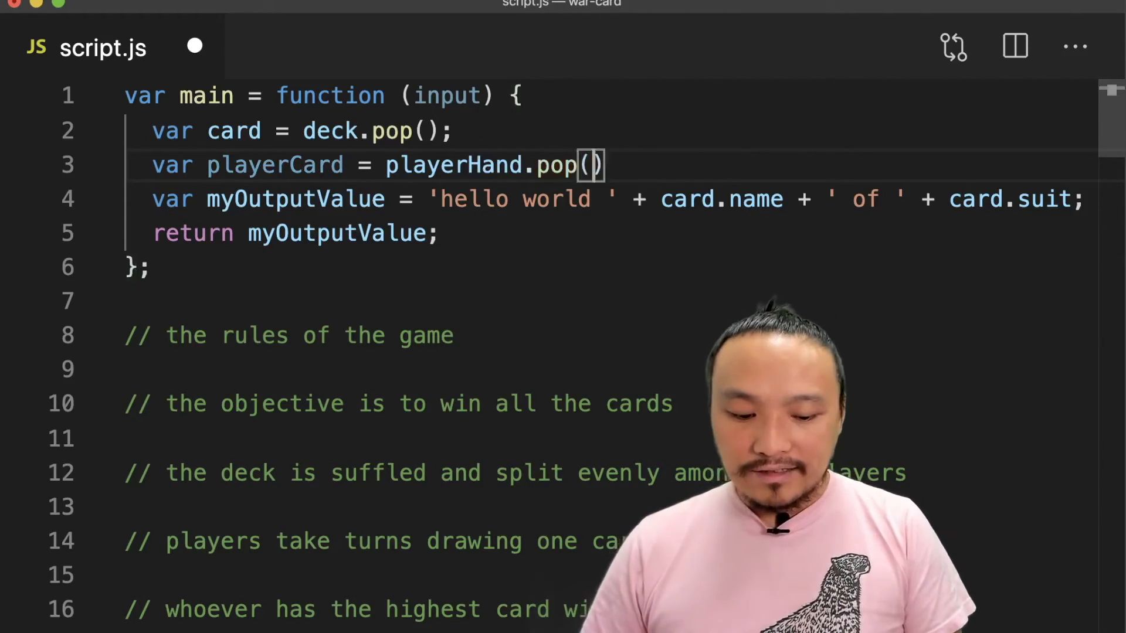
type(";")
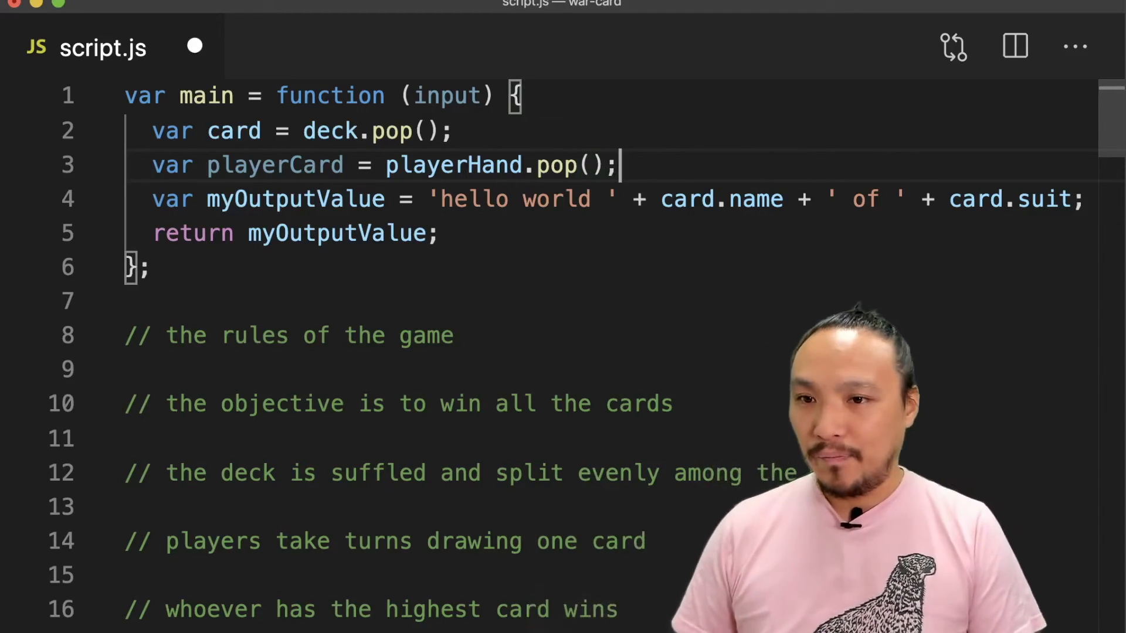
Delete the old card = deck.pop() line and output playerCard.name and playerCard.suit instead
key("Left")
key("Up")
key("super+shift+k")
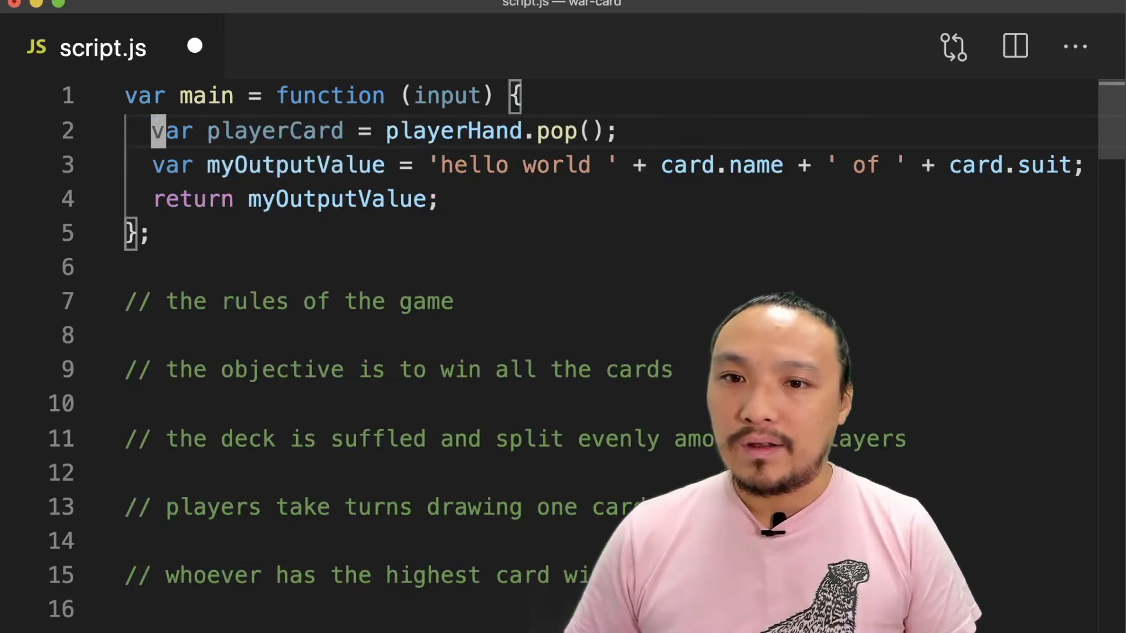
key("w")
key("w")
key("w")
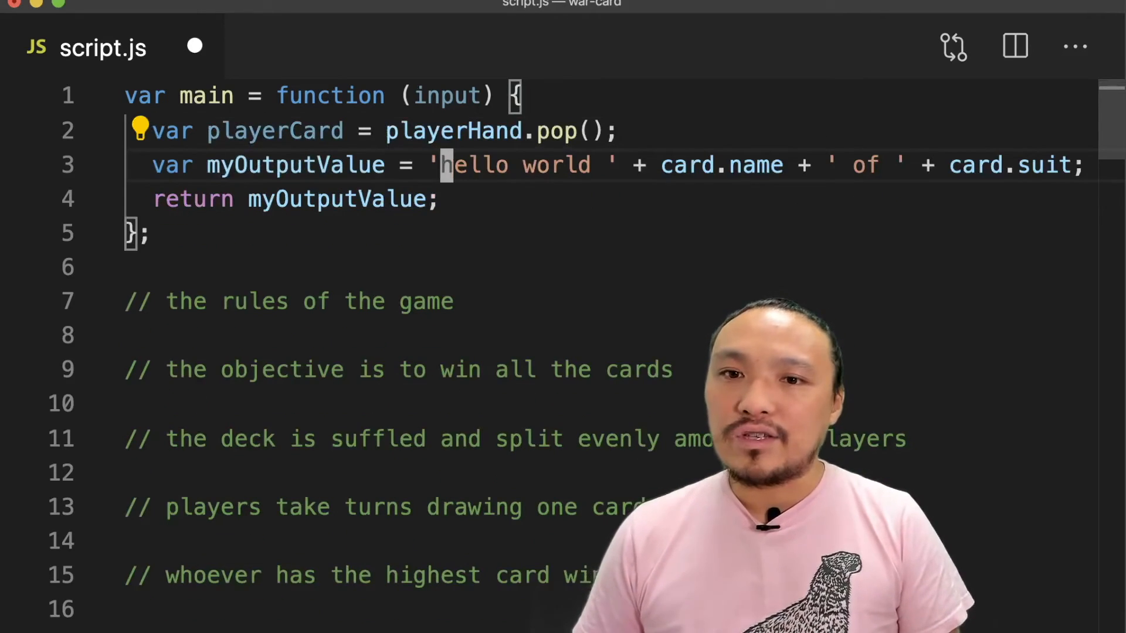
key("w")
key("w")
key("w")
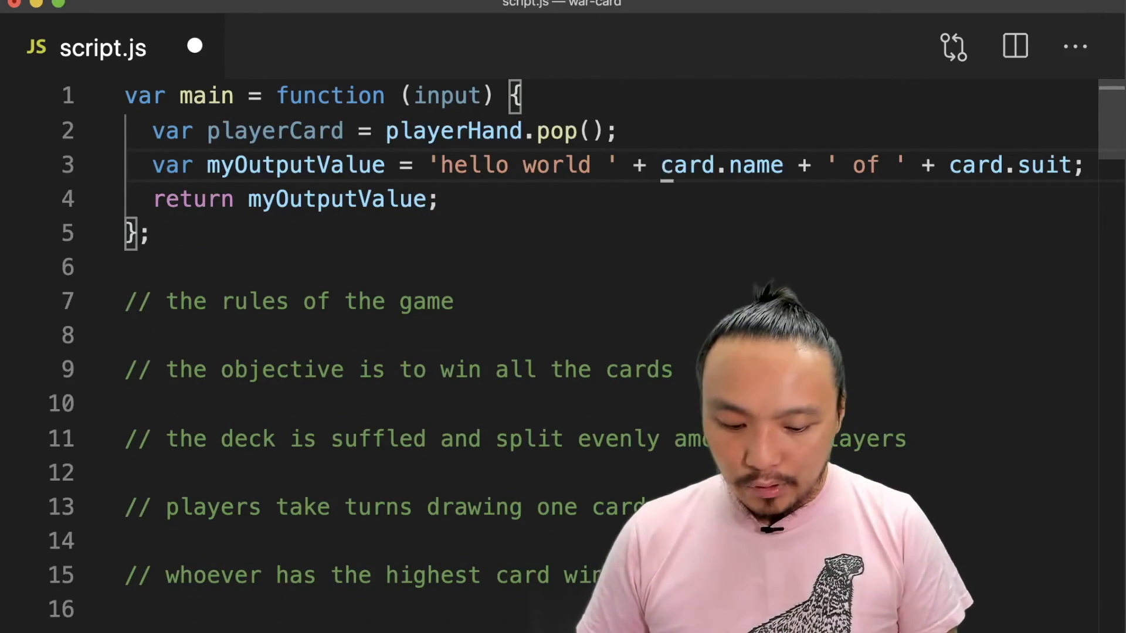
type("cw")
type("player")
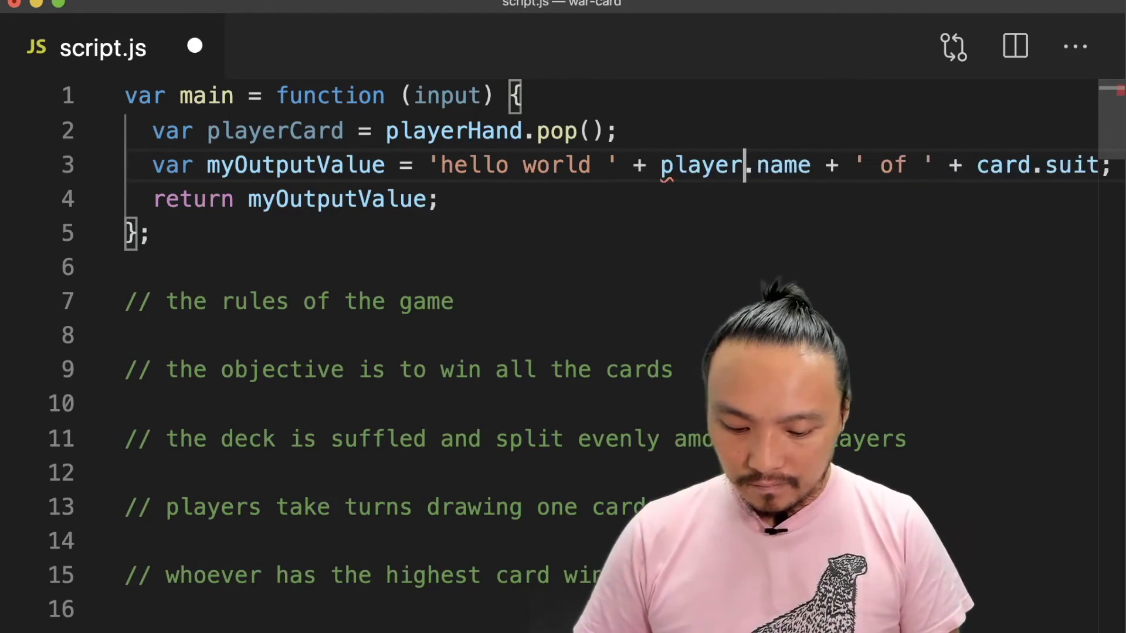
type("Card")
key("Escape")
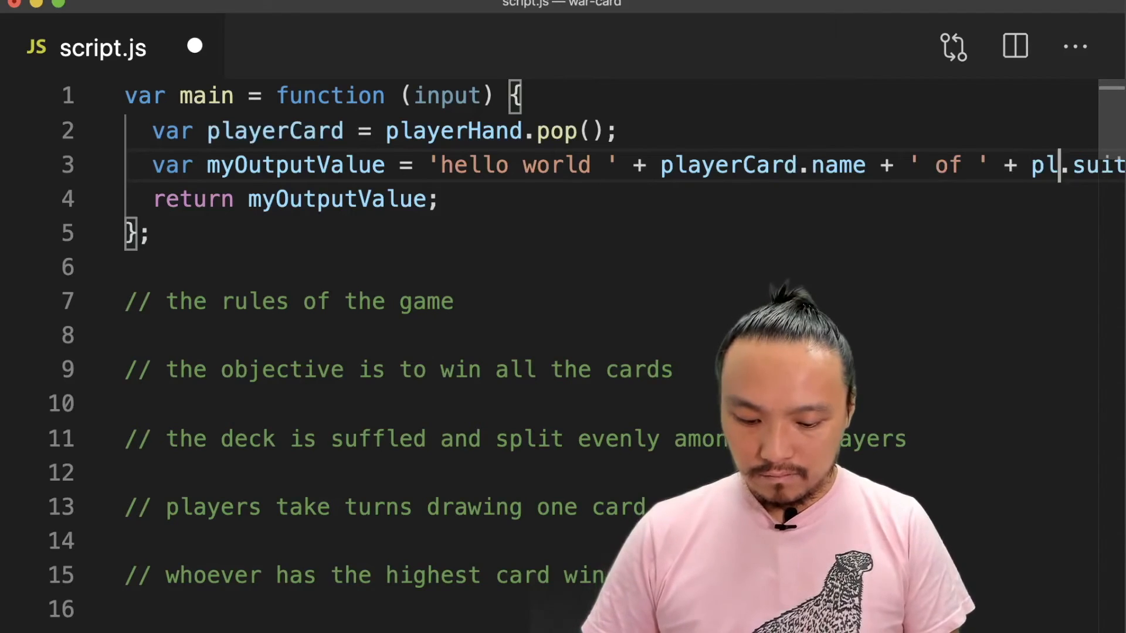
type("ayerCard")
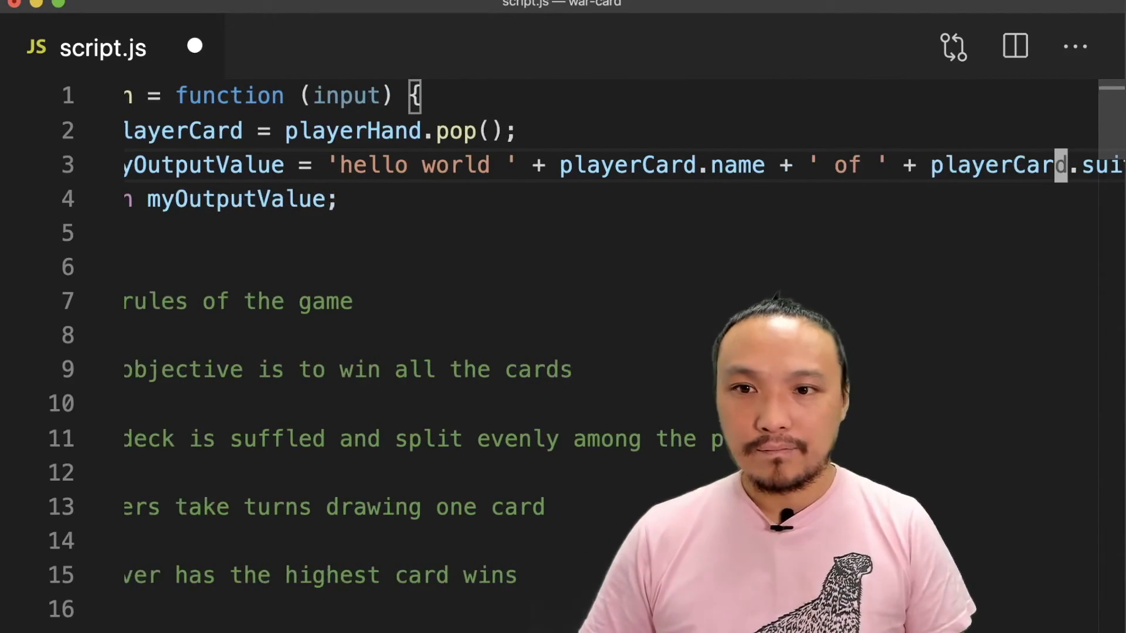
scroll(321, 198, "left", 3)
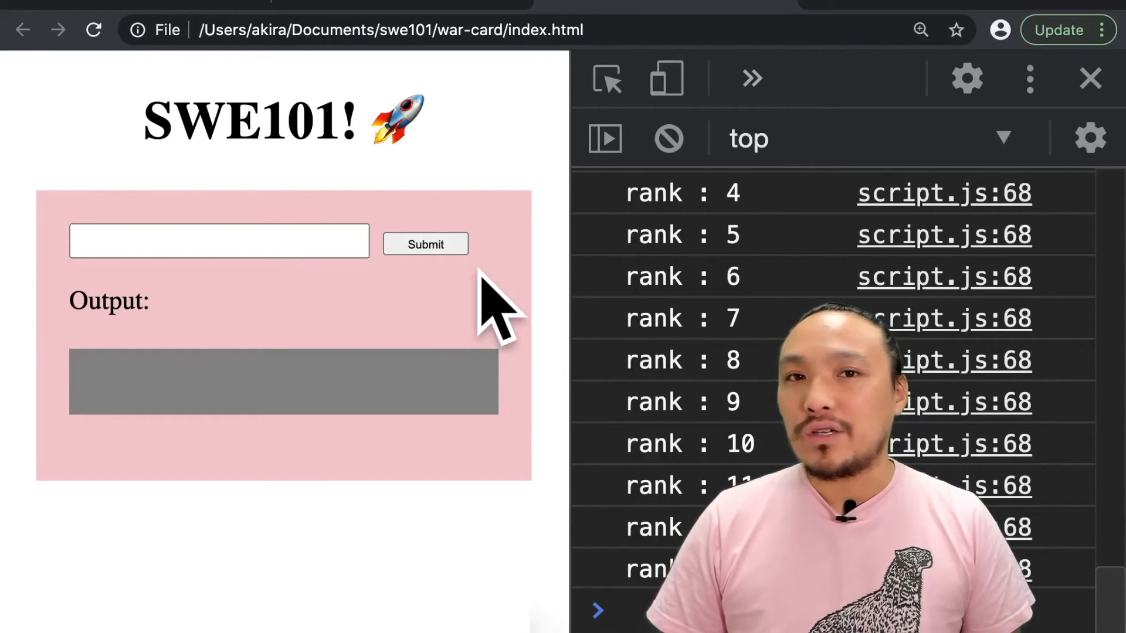
Submit on the page to output a drawn player card such as hello world 3 of clubs
left_click(450, 252)
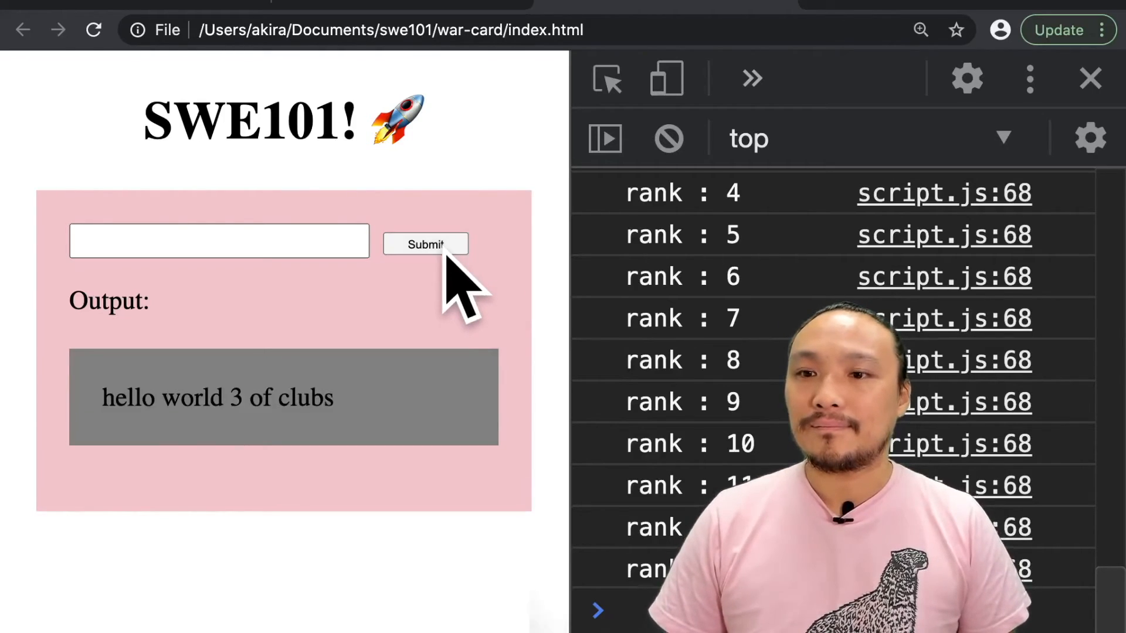
left_click(447, 251)
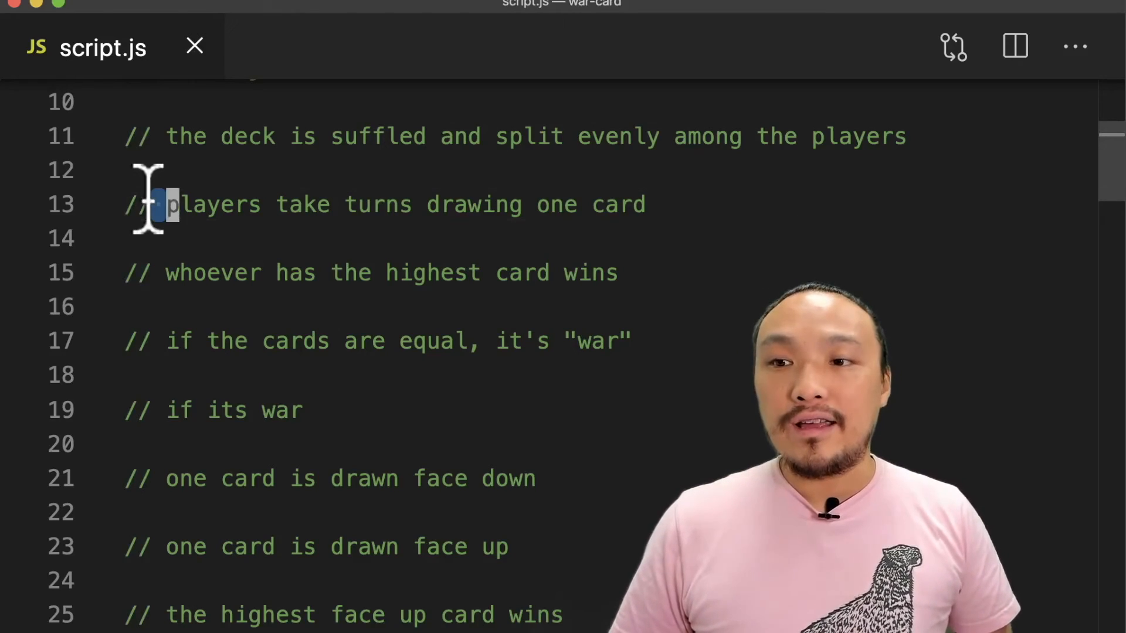
triple_click(147, 203)
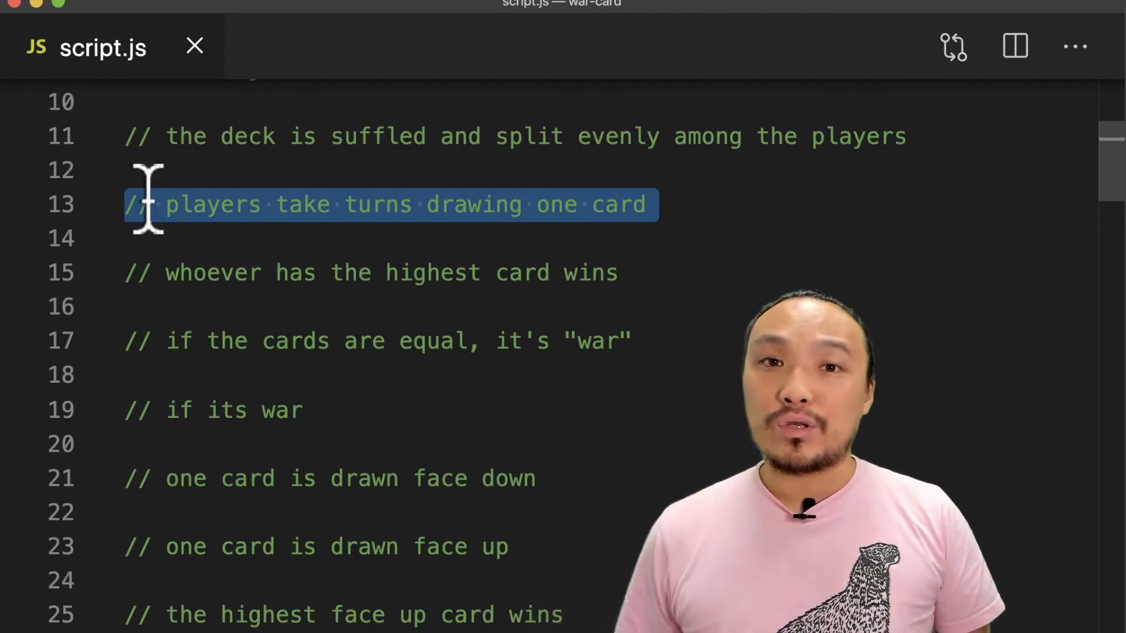
triple_click(179, 265)
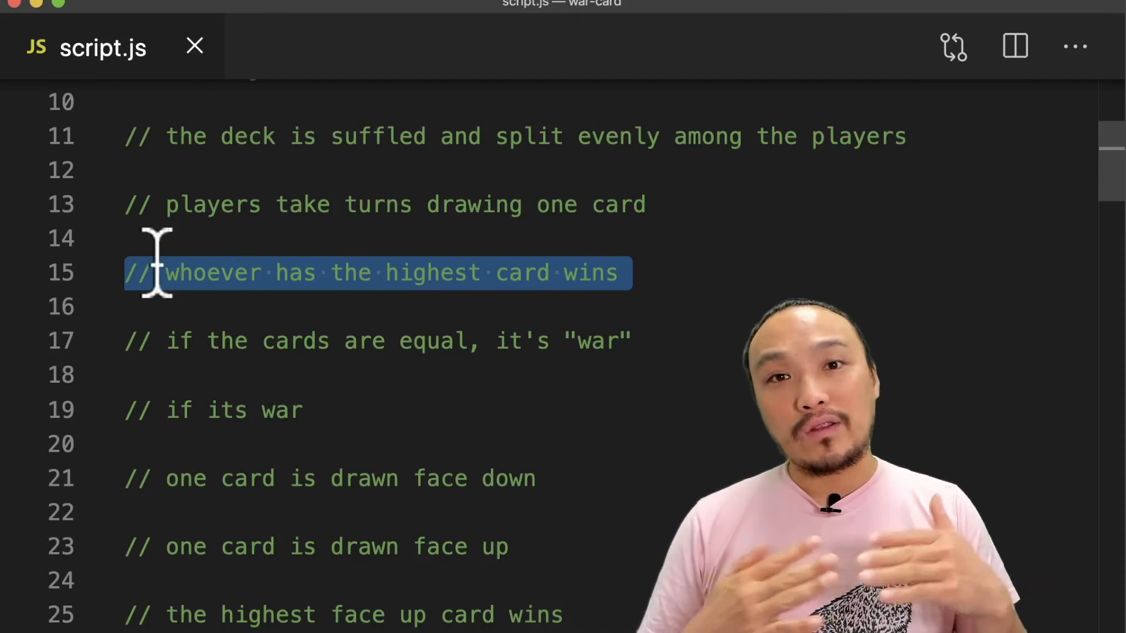
scroll(156, 259, "up", 5)
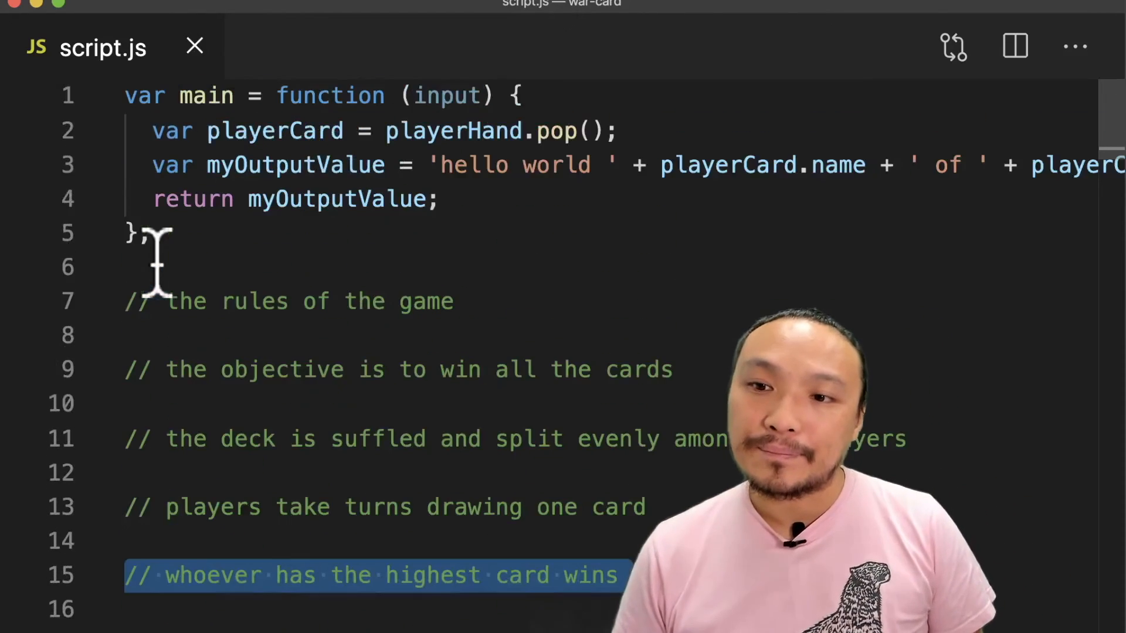
Add var computerCard = computerHand.pop(); and begin if( playerCard.rank > computerCard.rank )
left_click(280, 129)
key("End")
key("Return")
type("v")
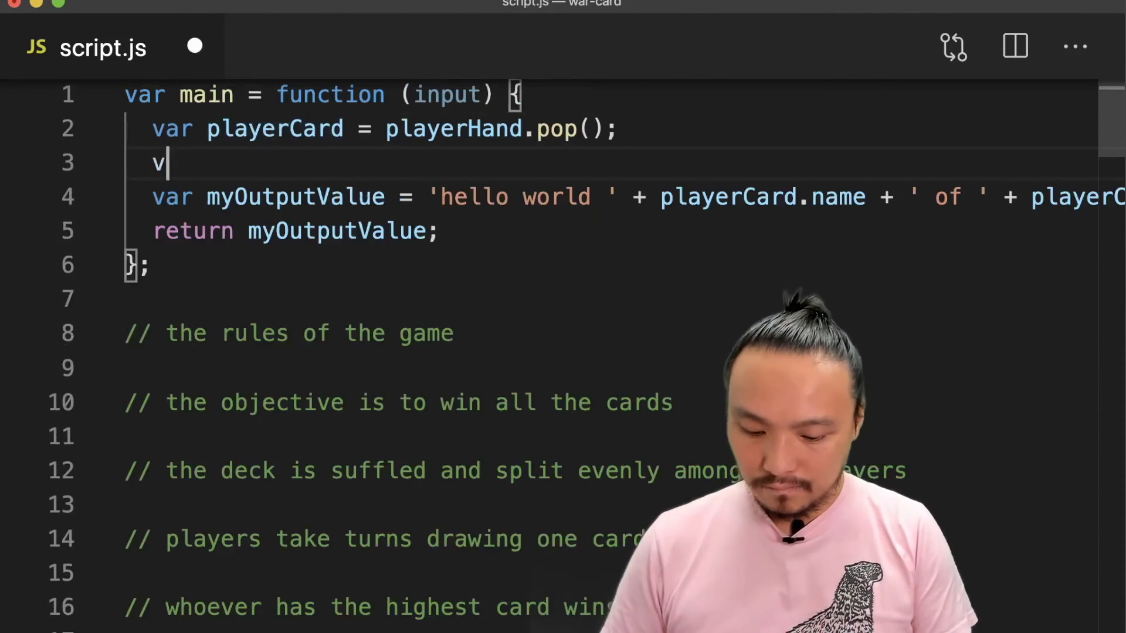
type("ar computerCard = co")
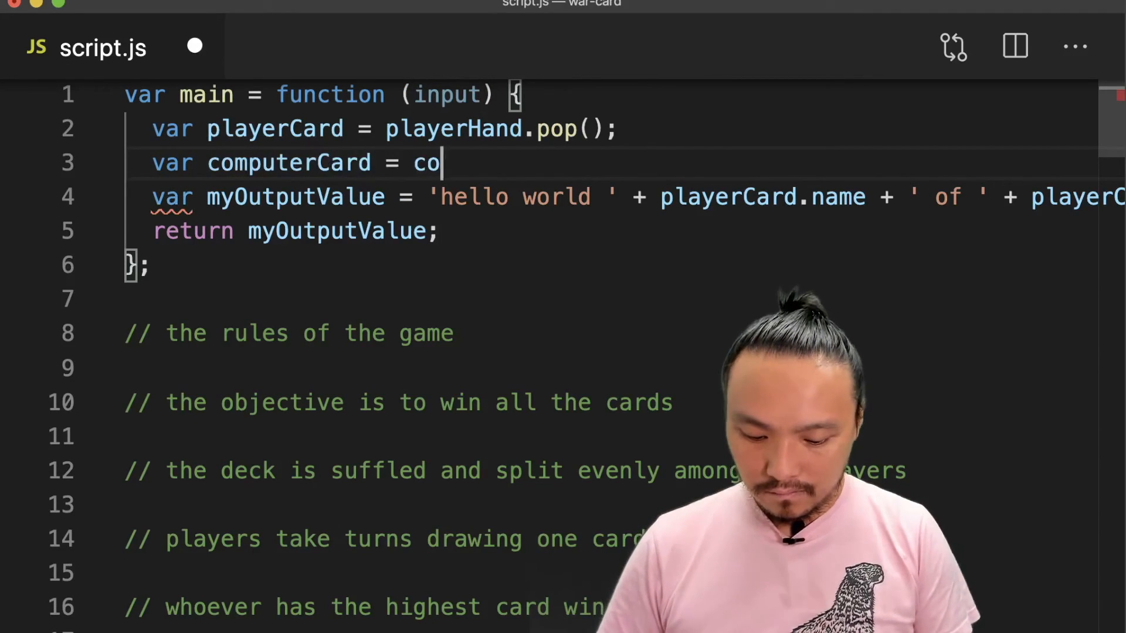
type("Hand,.p")
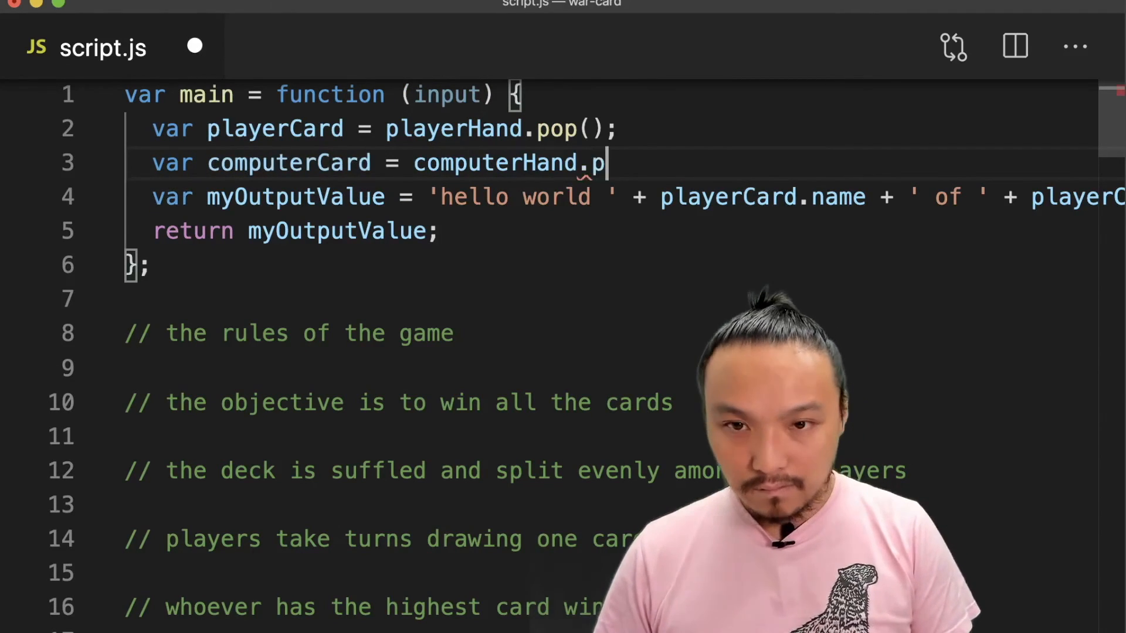
type("op();card")
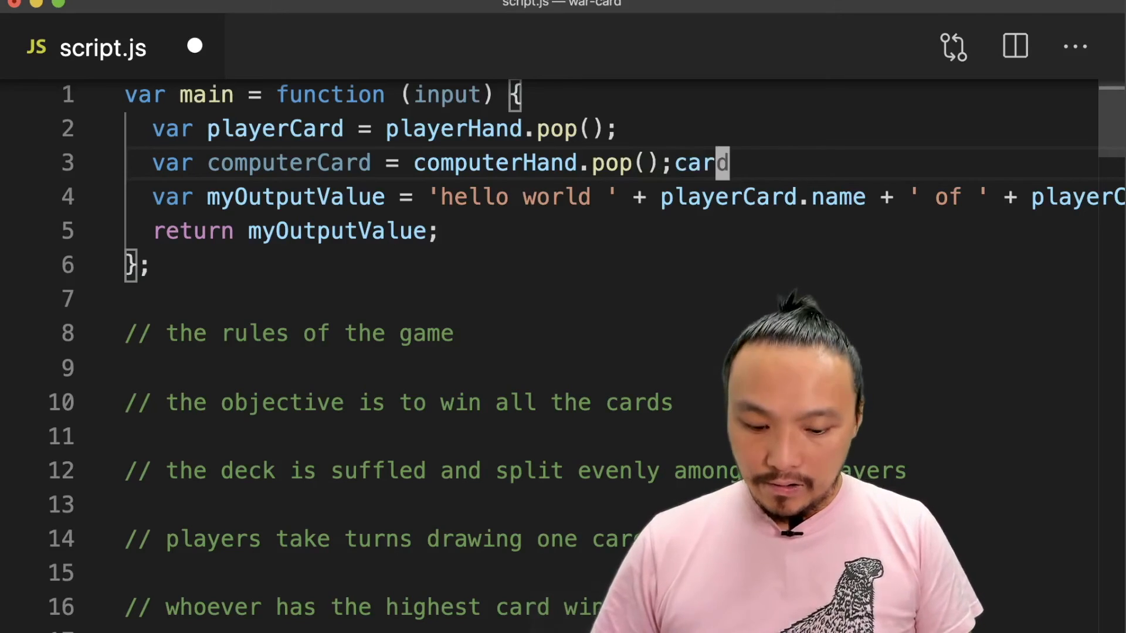
key("BackSpace")
key("BackSpace")
key("BackSpace")
key("Return")
key("Return")
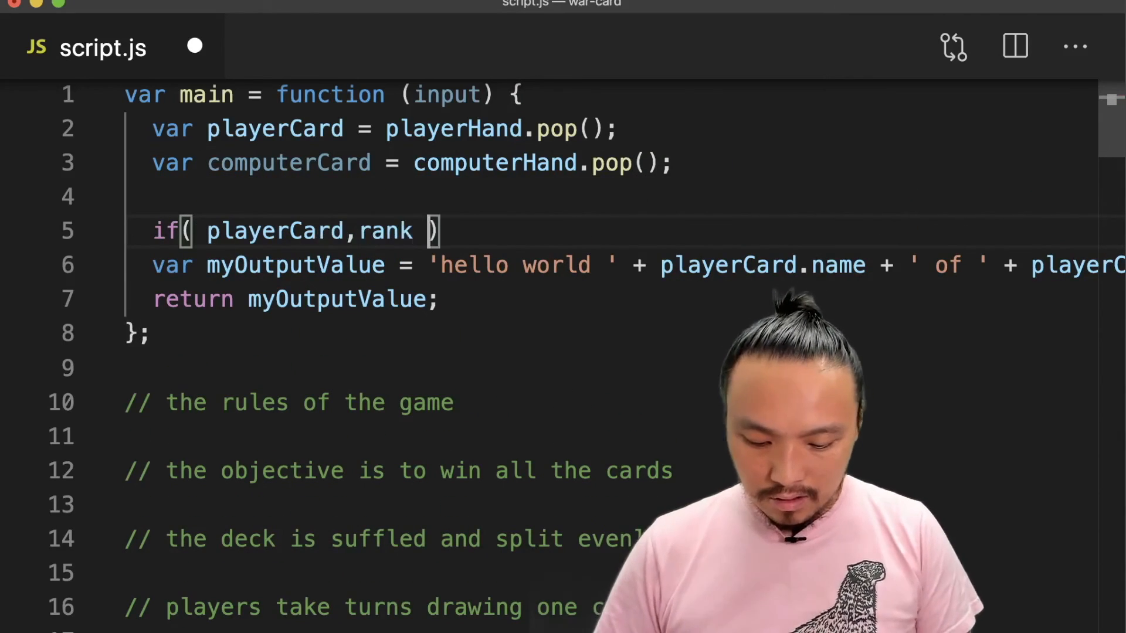
type("te")
key("BackSpace")
key("BackSpace")
key("BackSpace")
type("ompu")
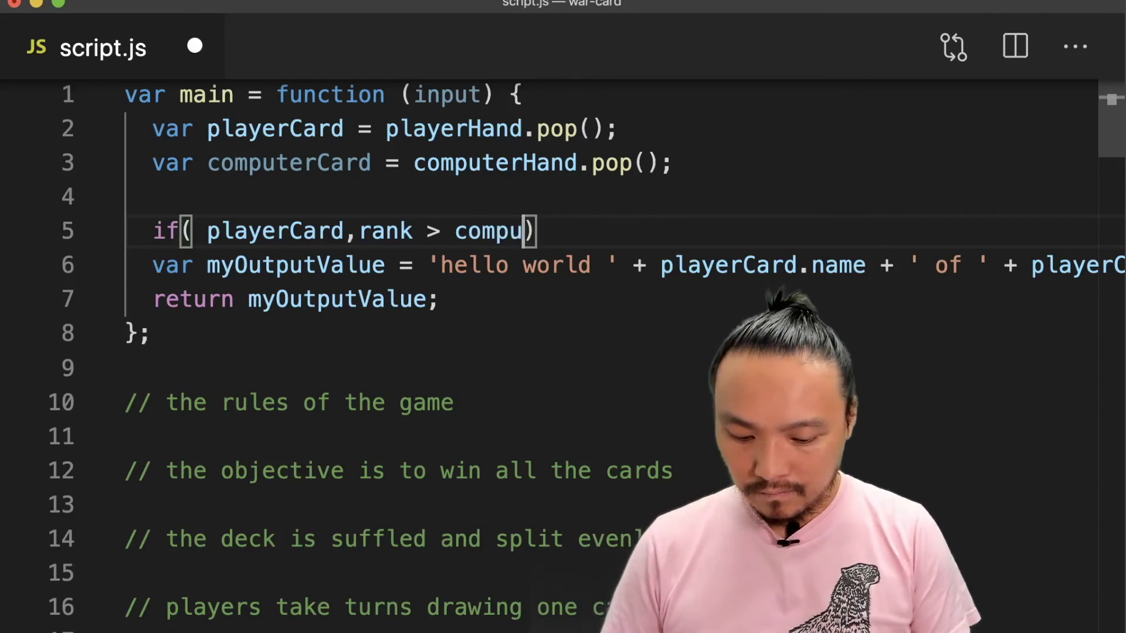
type("terCard.rank")
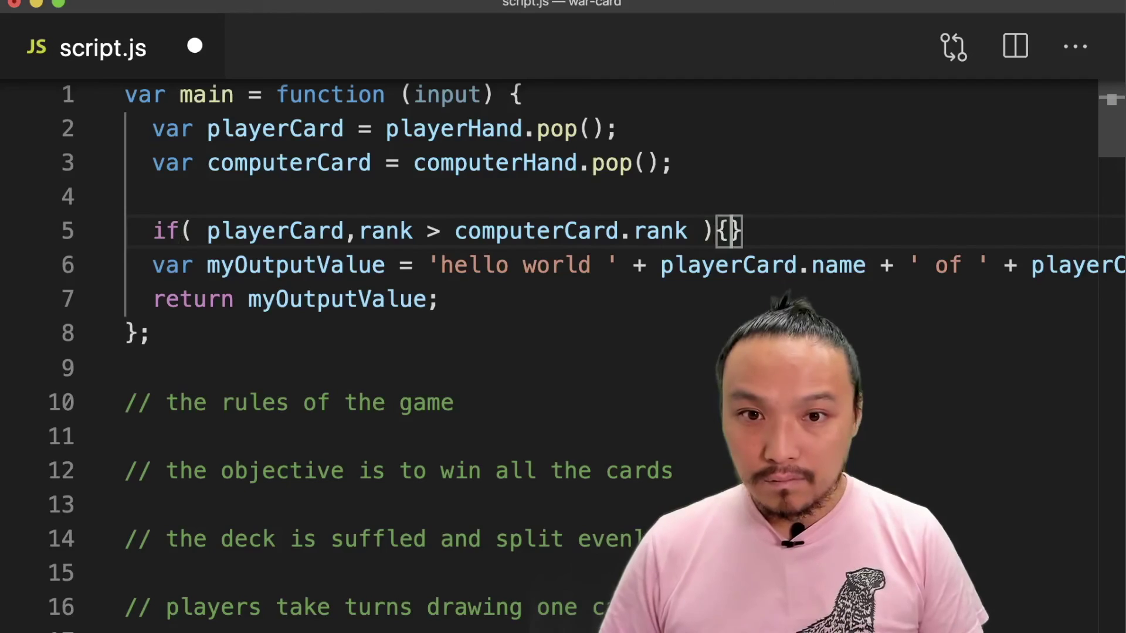
Add }else if( playerCard.rank < computerCard.rank ){ with its braces, reusing the copied condition
key("Return")
key("Down")
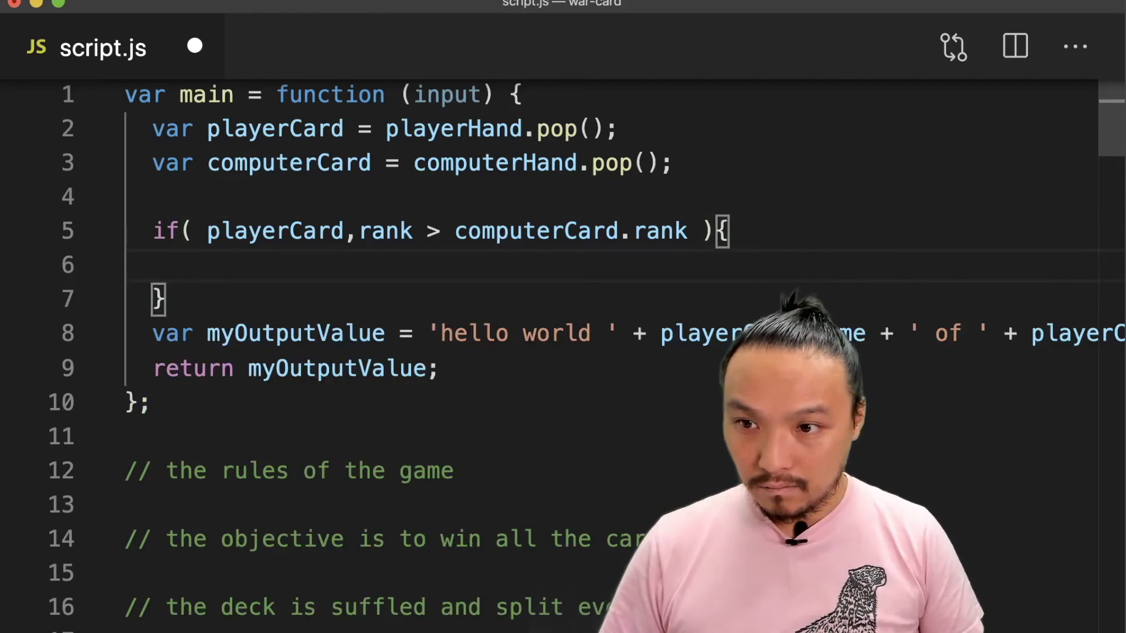
type("else if")
type("( c")
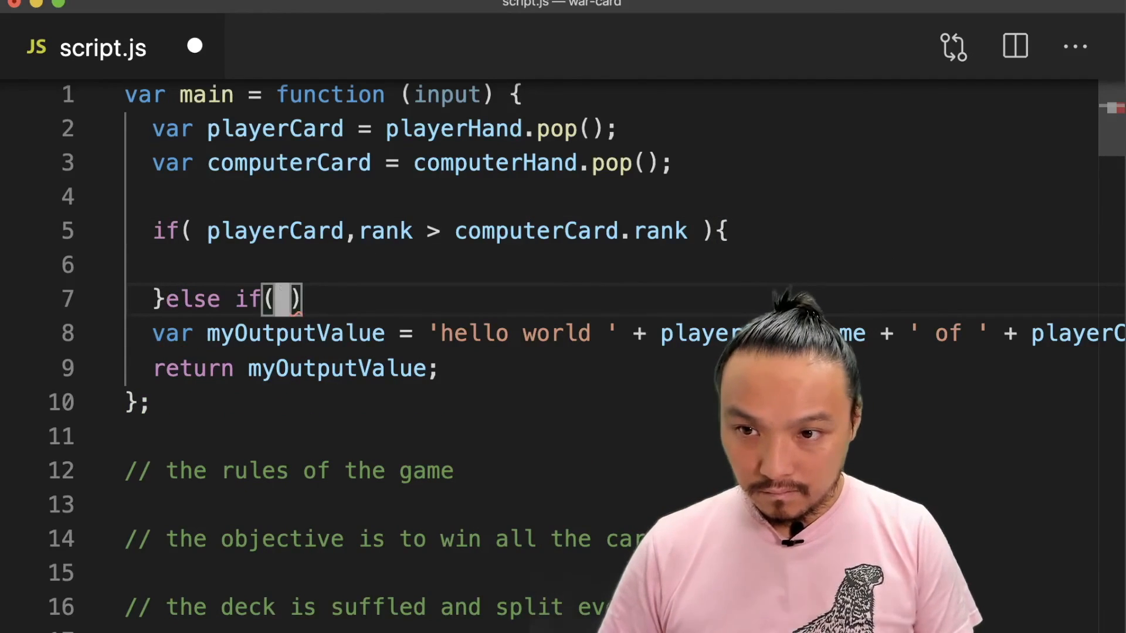
key("Up")
key("Up")
key("super+c")
key("Down")
key("Down")
key("Down")
key("super+v")
key("BackSpace")
key("BackSpace")
key("BackSpace")
key("BackSpace")
key("BackSpace")
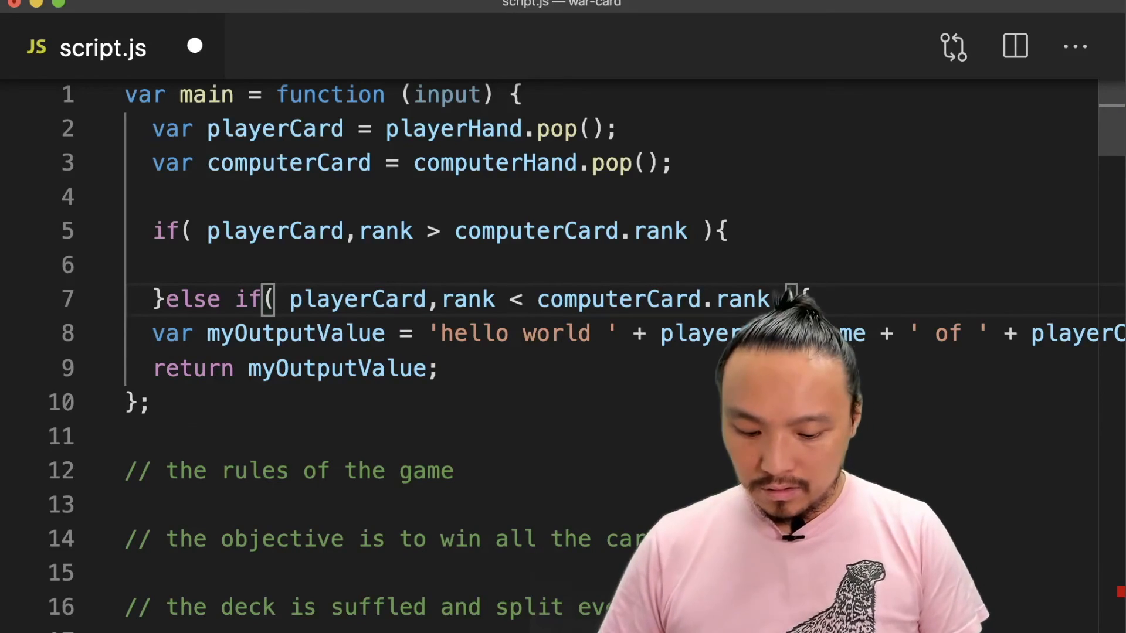
key("Up")
key("Up")
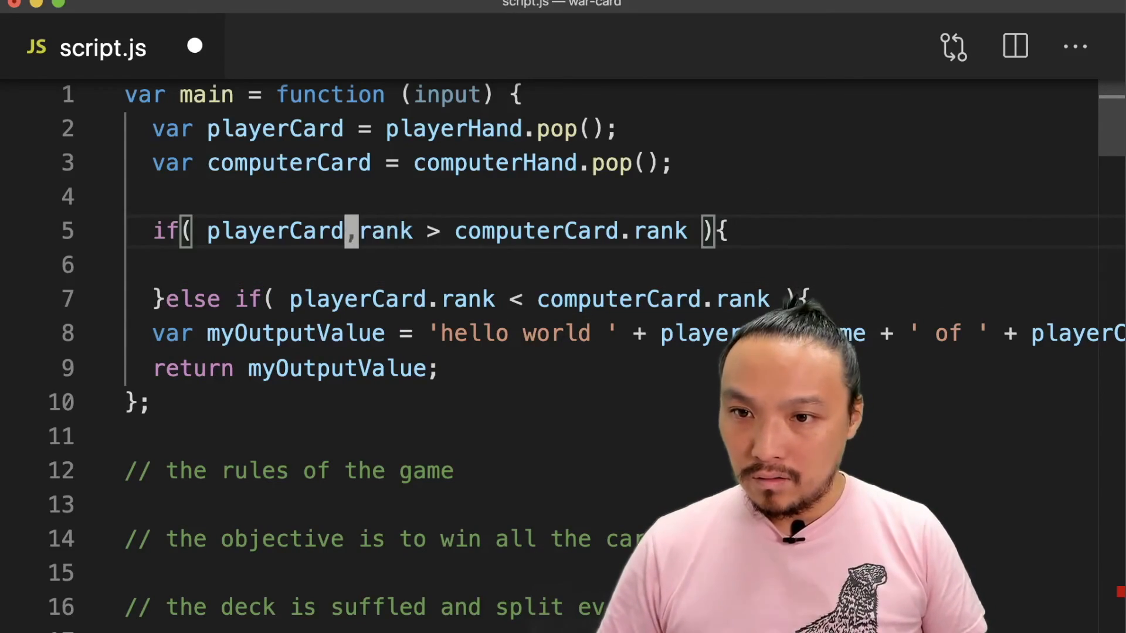
key("Down")
key("Down")
key("End")
key("Return")
key("Return")
type("}")
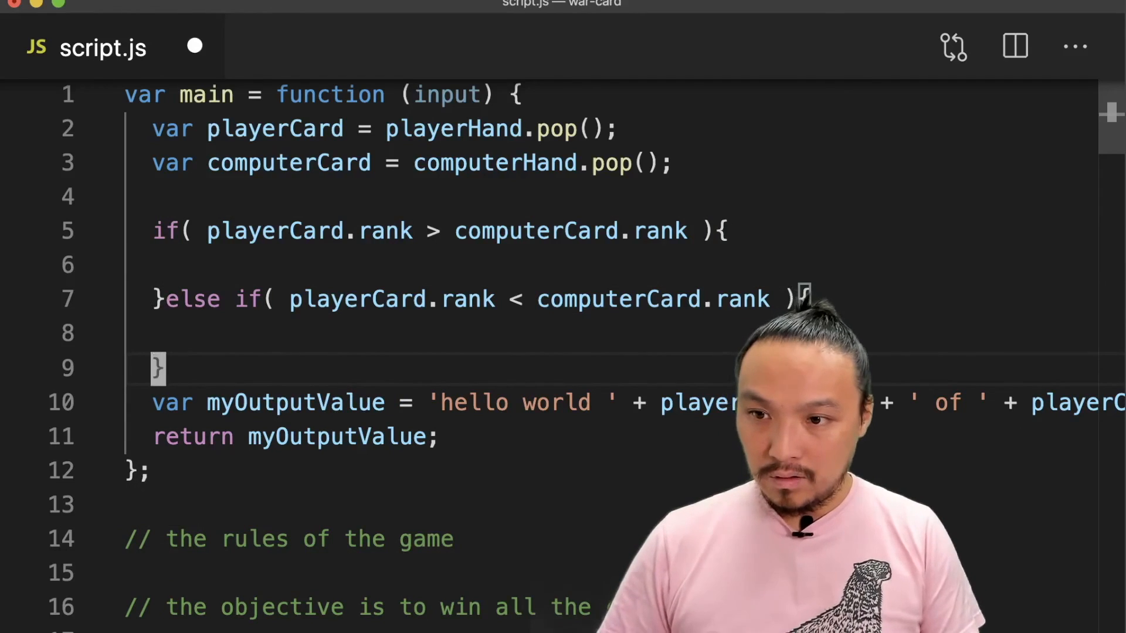
Log "player wins" in the if and "computer wins" in the else if
key("Up")
key("Up")
key("Up")
type("co")
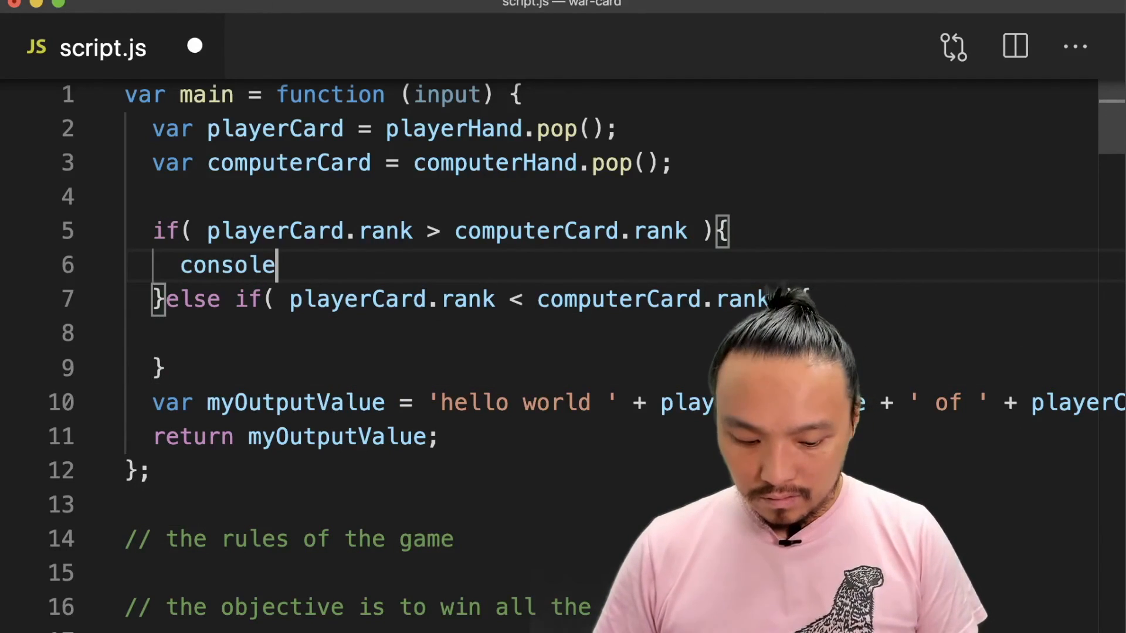
type("\"playerC")
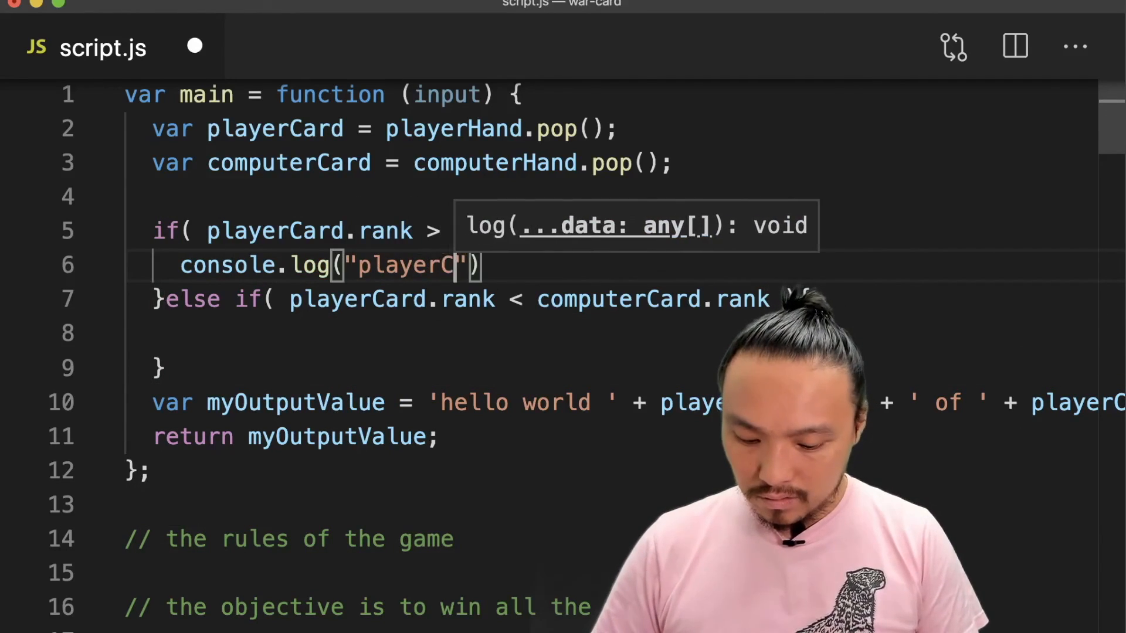
type("wins")
key("super+c")
key("Down")
key("Down")
key("super+v")
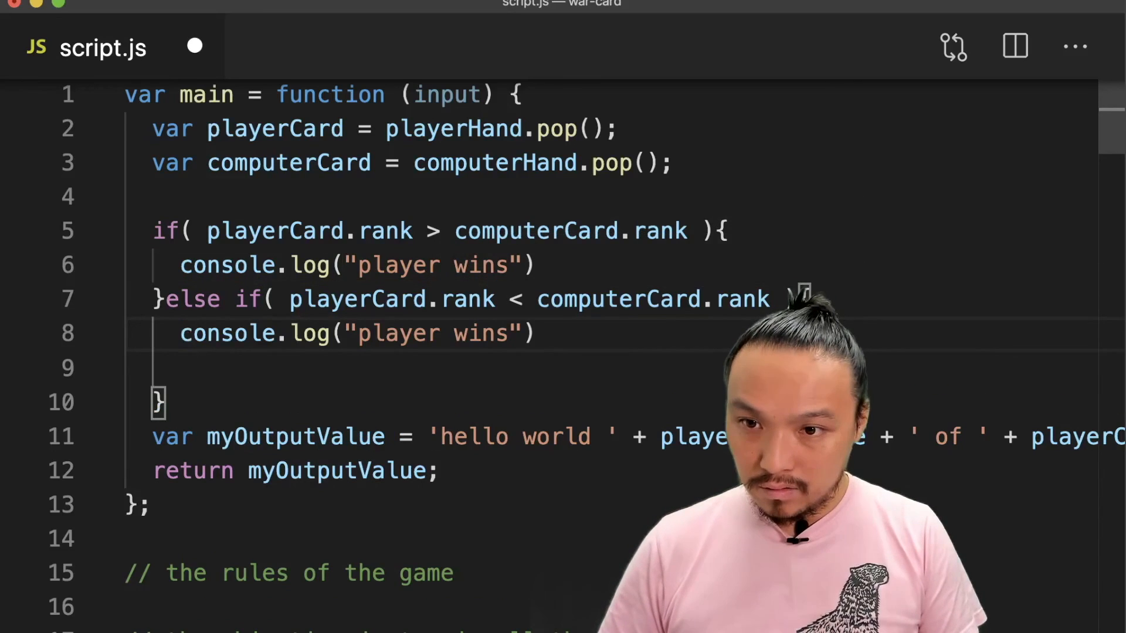
key("Up")
key("alt+Right")
key("alt+Right")
key("Right")
key("alt+shift+Right")
key("BackSpace")
type("icomputer")
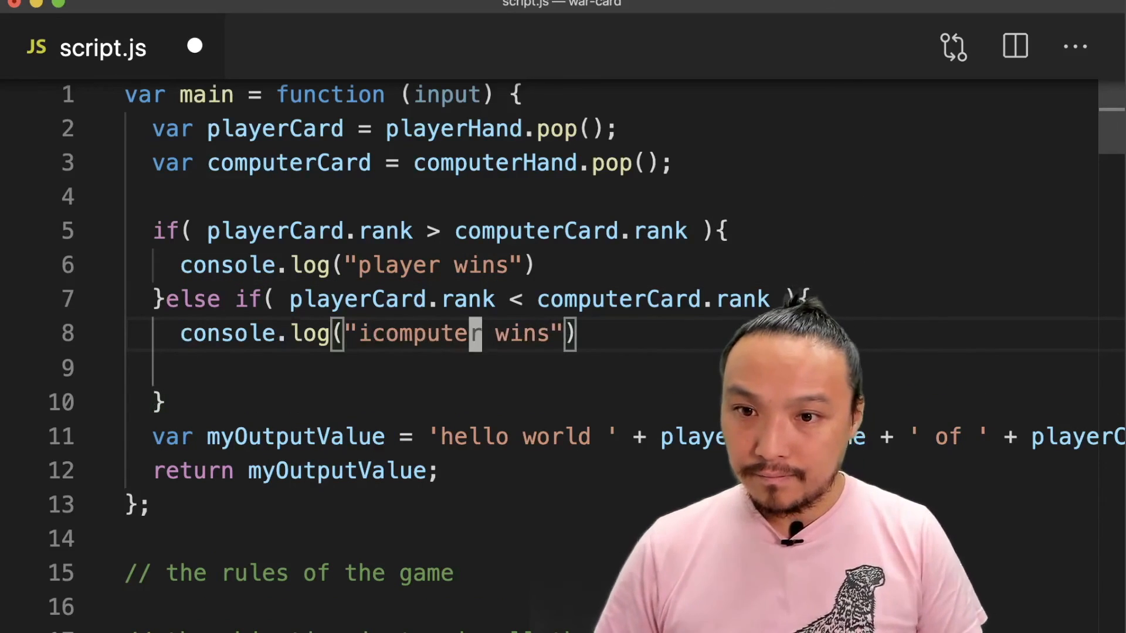
key("Left")
key("Left")
key("Left")
key("Left")
key("Left")
key("BackSpace")
key("Down")
key("alt+Down")
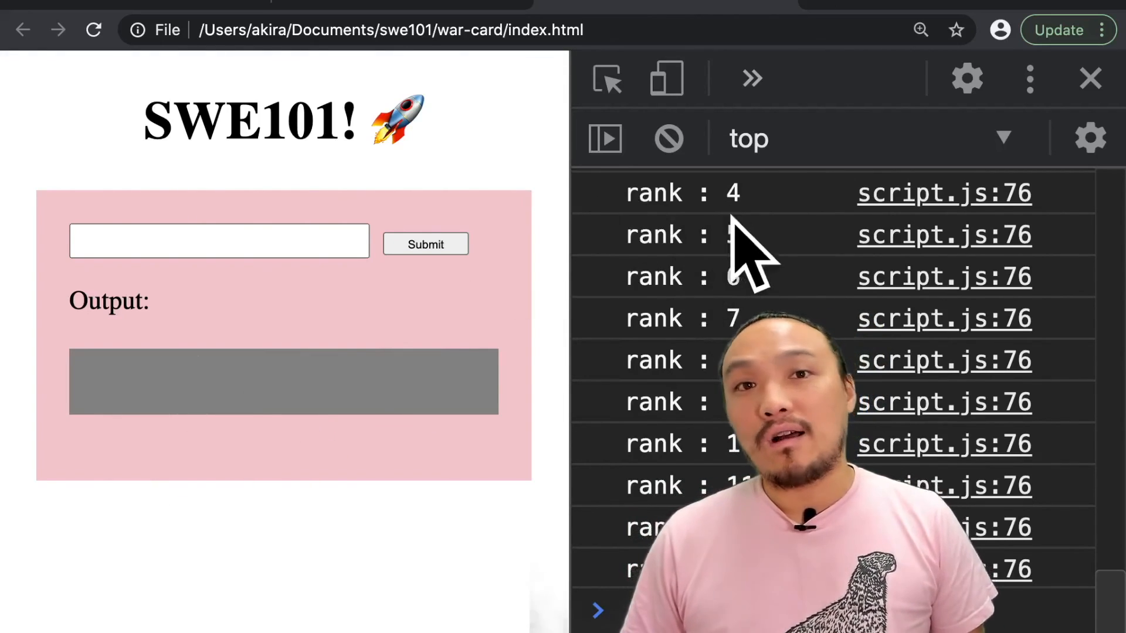
Clear the DevTools console of the old rank entries
left_click(669, 139)
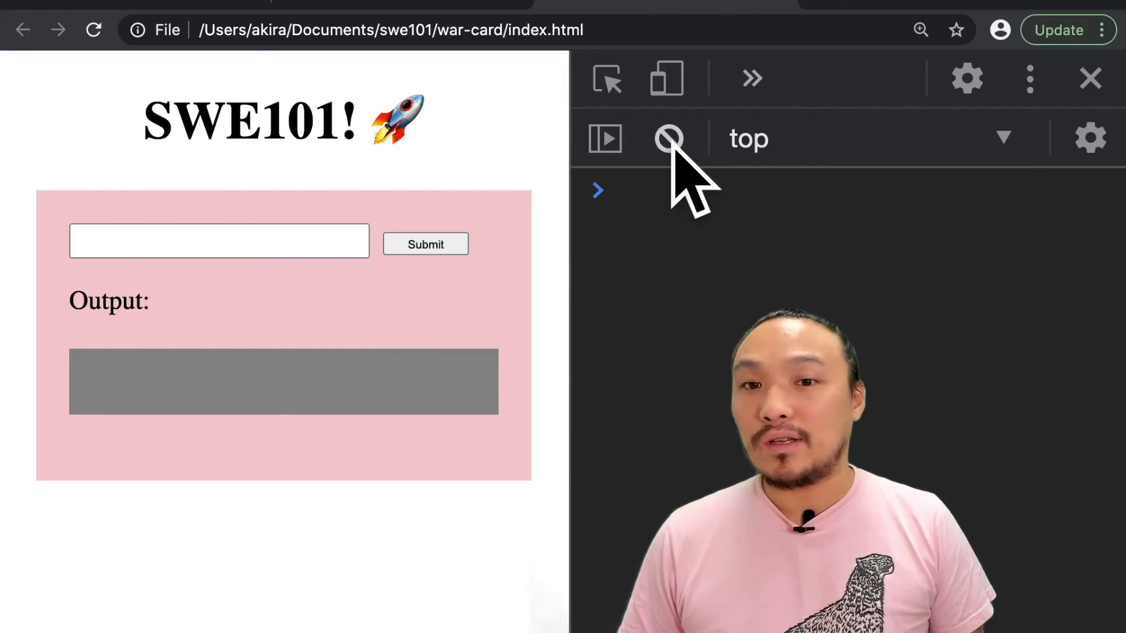